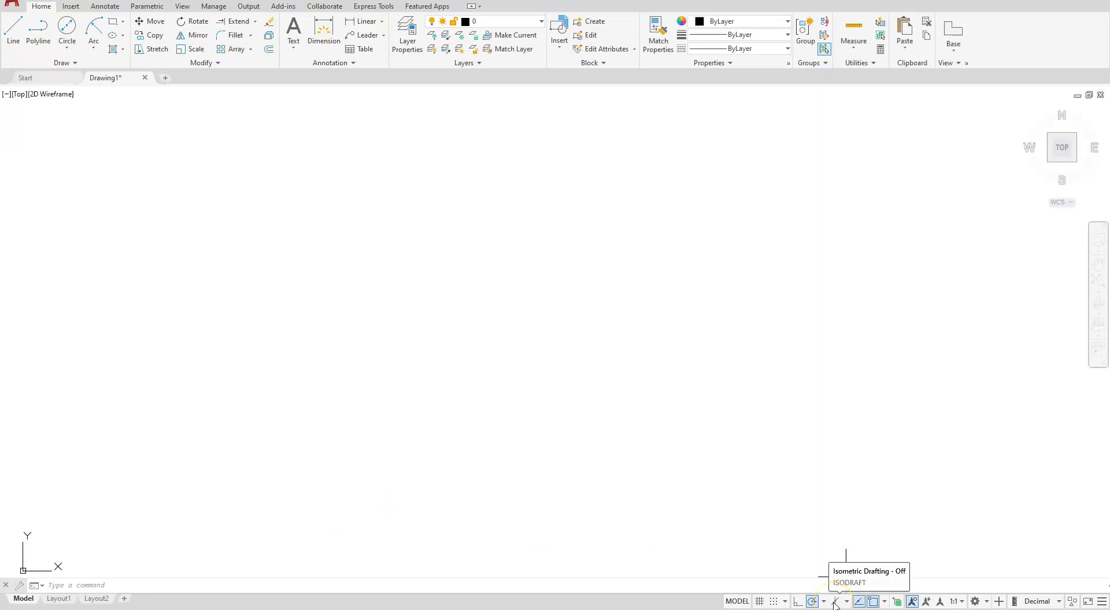
Turn on isometric drafting and cycle through the left, top and right isoplanes, ending on Isoplane Top.
{"action": "left_click", "coordinate": [835, 602]}
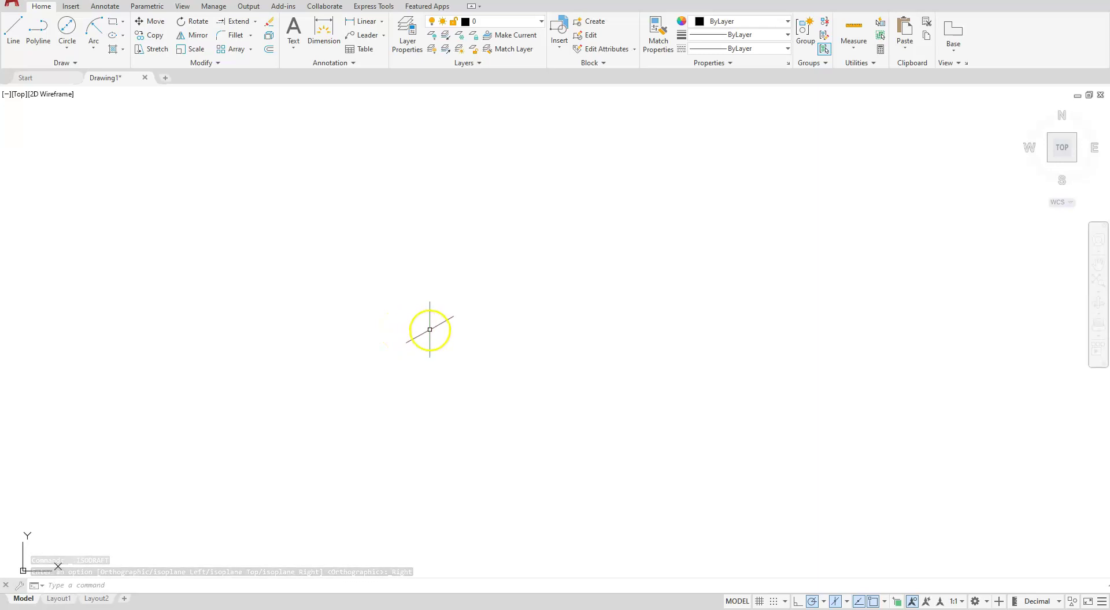
{"action": "left_click", "coordinate": [847, 602]}
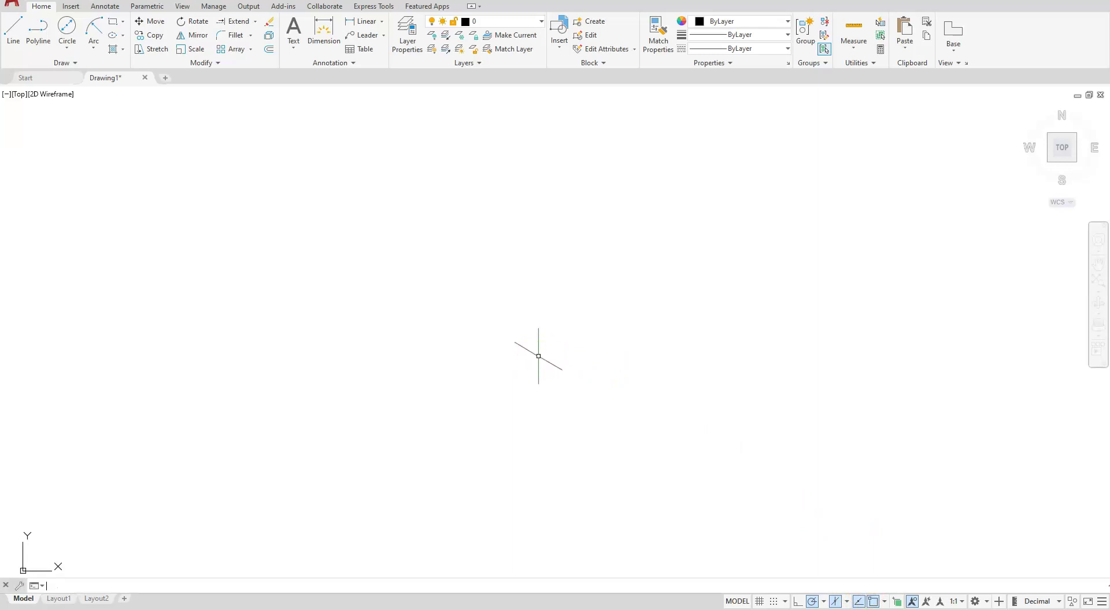
{"action": "key", "text": "F5"}
{"action": "key", "text": "F5"}
{"action": "key", "text": "F5"}
{"action": "key", "text": "F5"}
{"action": "key", "text": "F5"}
{"action": "key", "text": "F5"}
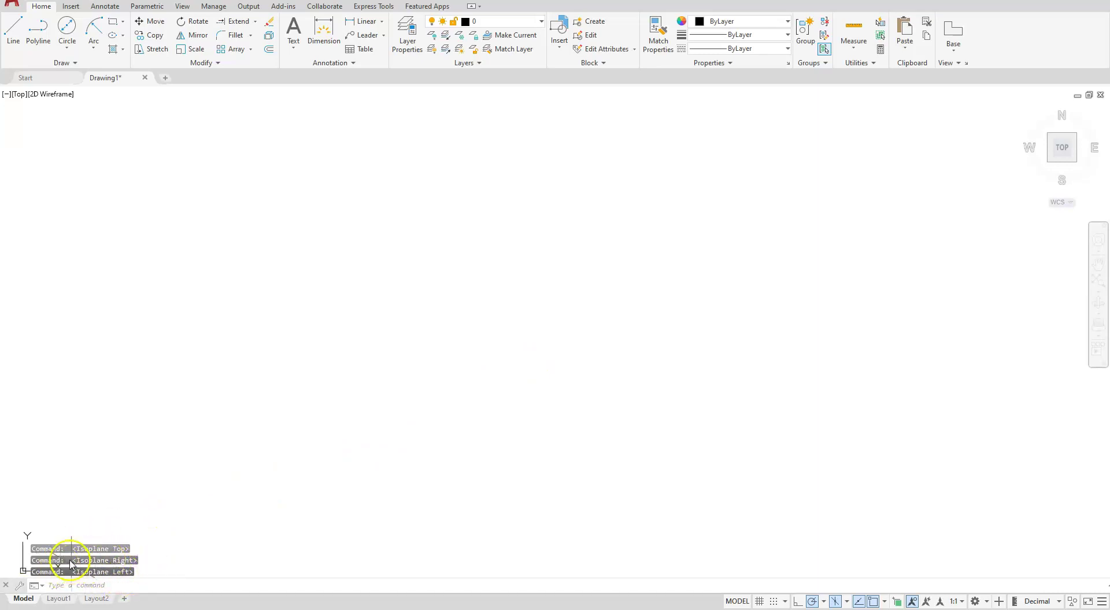
{"action": "key", "text": "F5"}
{"action": "key", "text": "F5"}
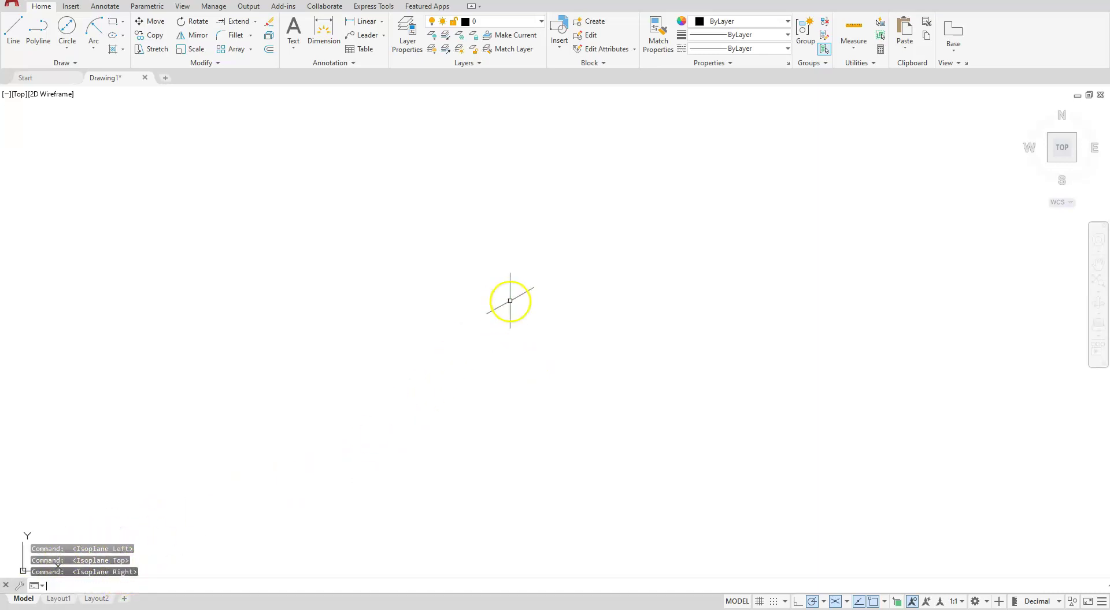
{"action": "key", "text": "F5"}
{"action": "key", "text": "F5"}
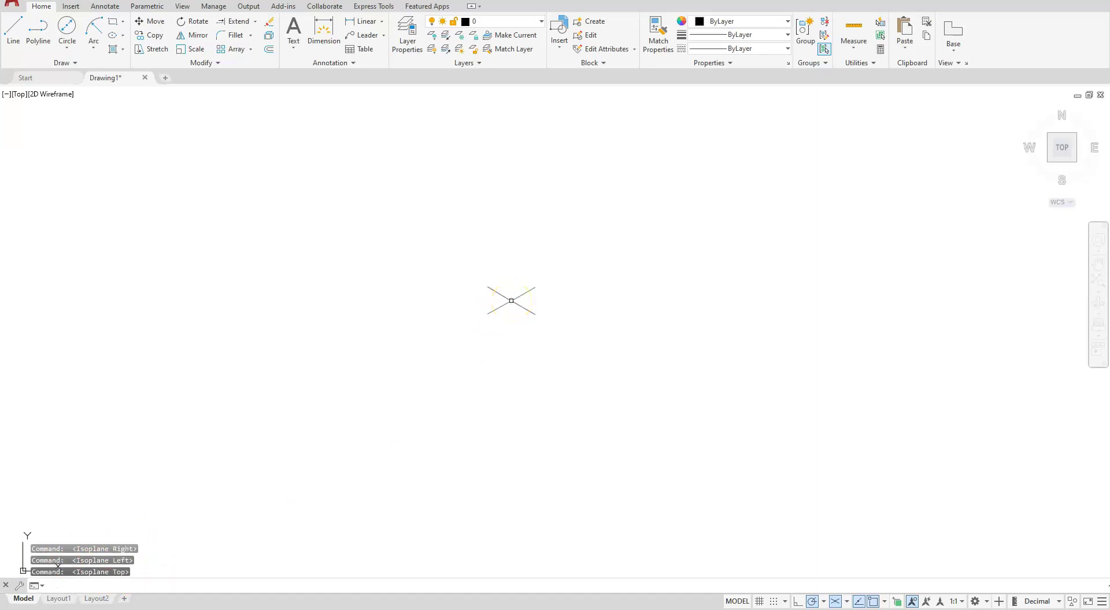
{"action": "left_click", "coordinate": [835, 603]}
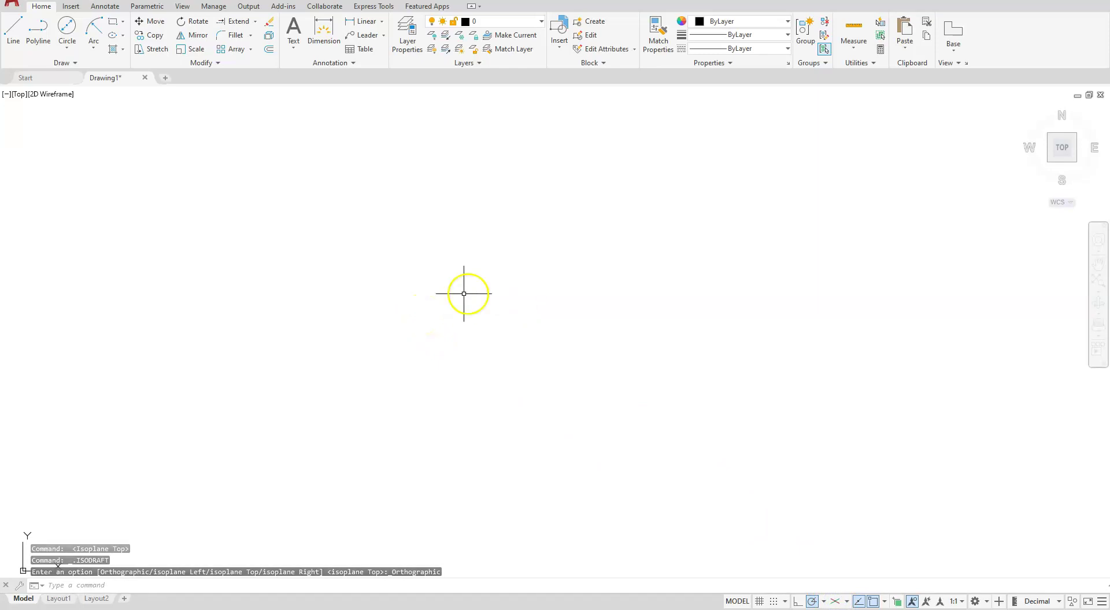
{"action": "left_click", "coordinate": [835, 603]}
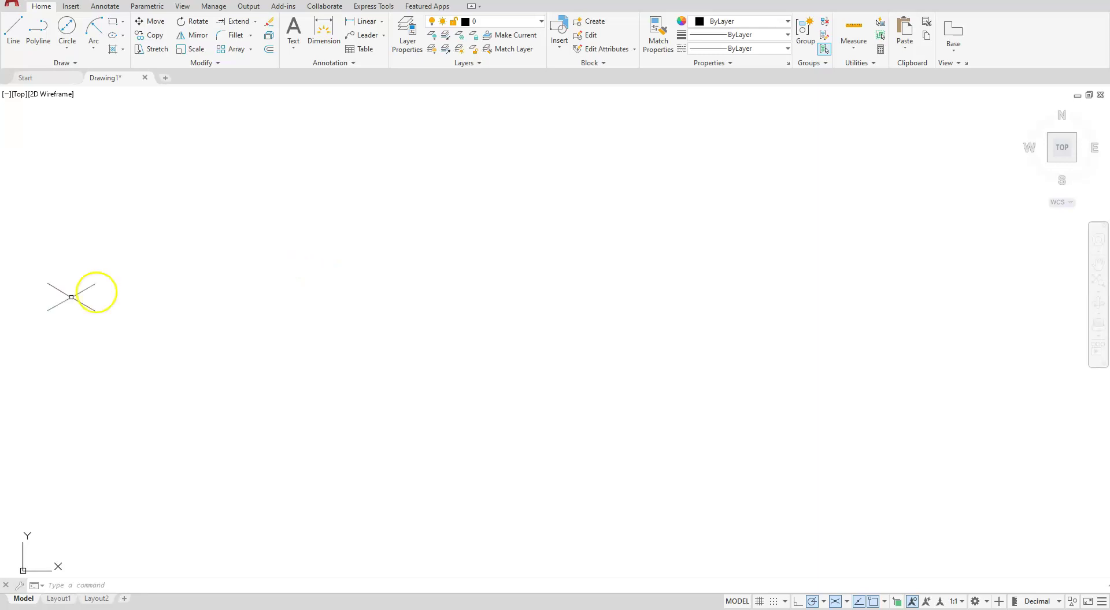
Draw an isocircle with a diameter of 3 in the top isoplane using the Ellipse command's Isocircle option.
{"action": "left_click", "coordinate": [122, 36]}
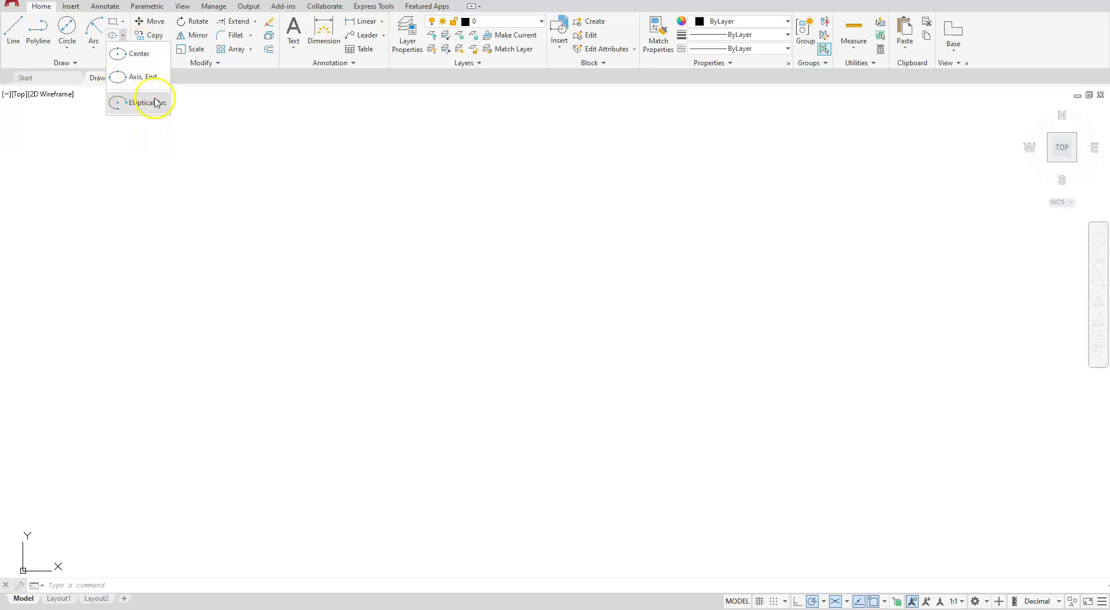
{"action": "left_click", "coordinate": [479, 287]}
{"action": "type", "text": "el"}
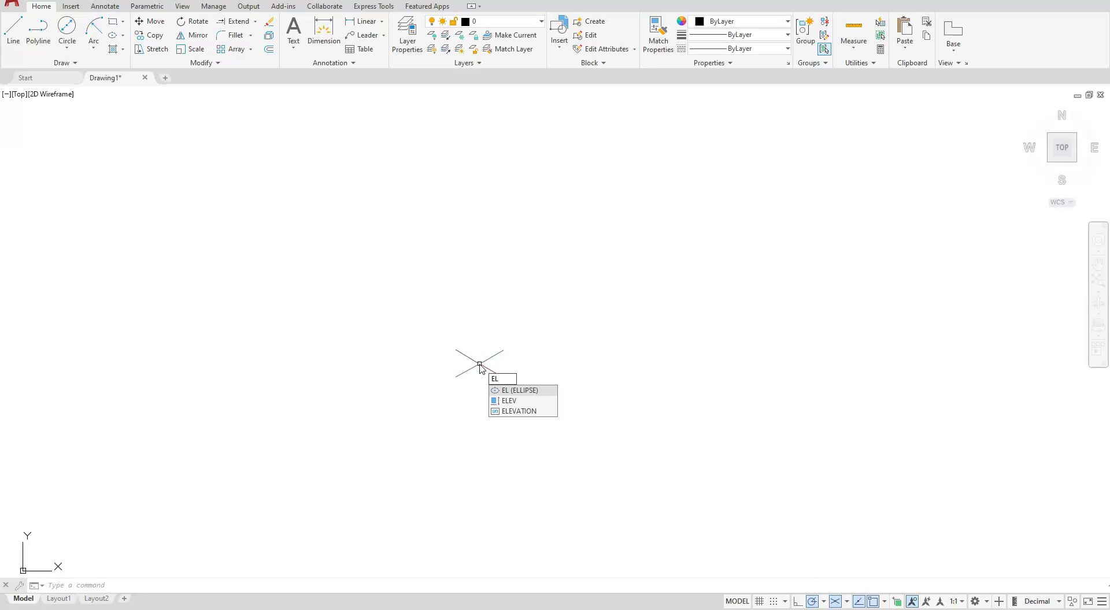
{"action": "left_click", "coordinate": [525, 391]}
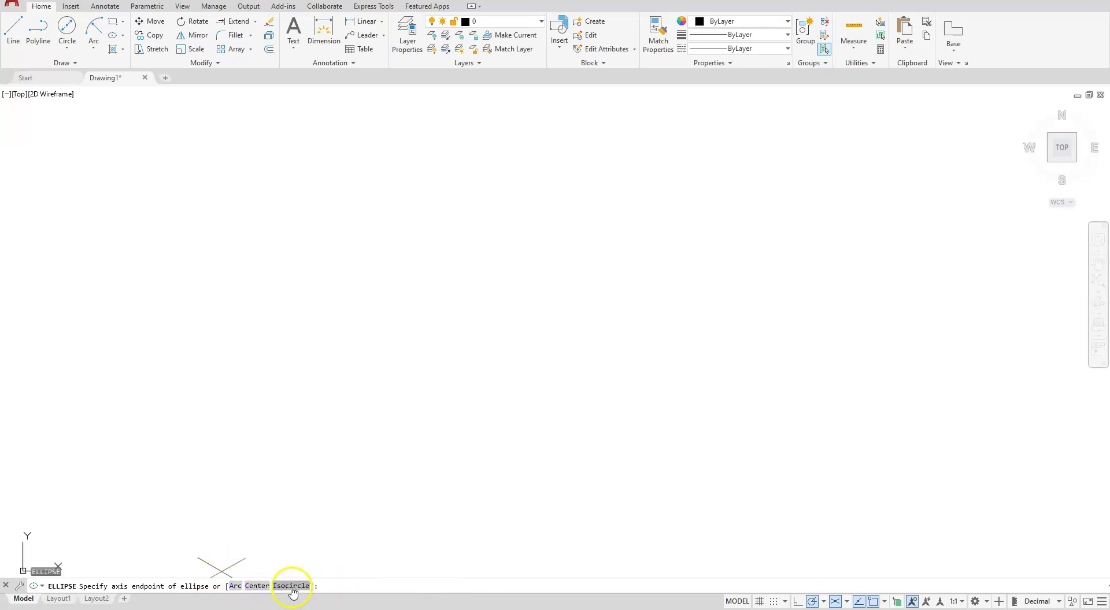
{"action": "left_click", "coordinate": [292, 587]}
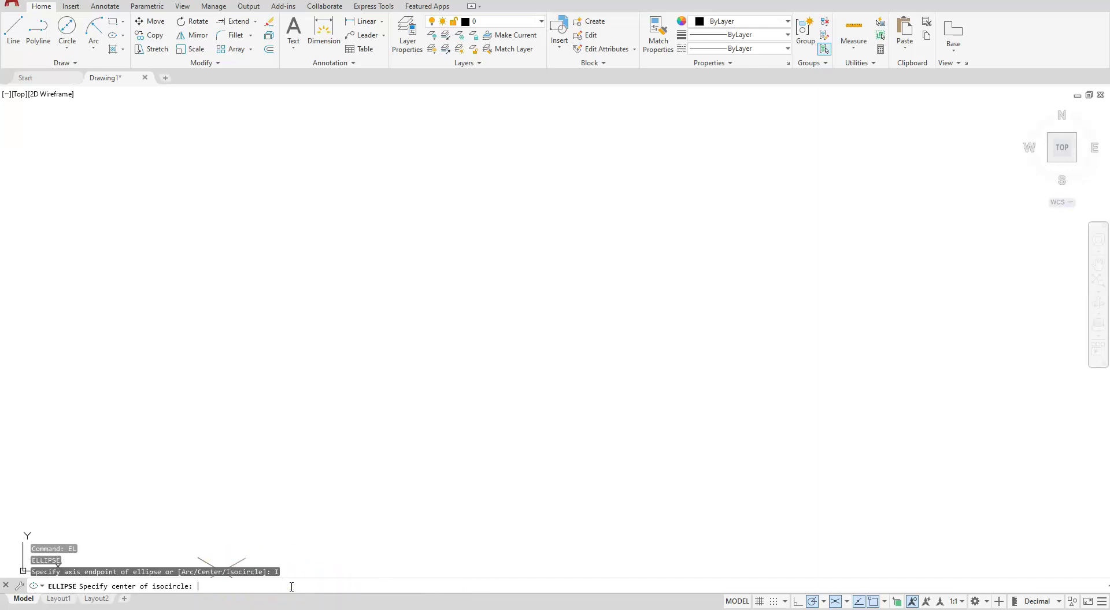
{"action": "left_click", "coordinate": [397, 312]}
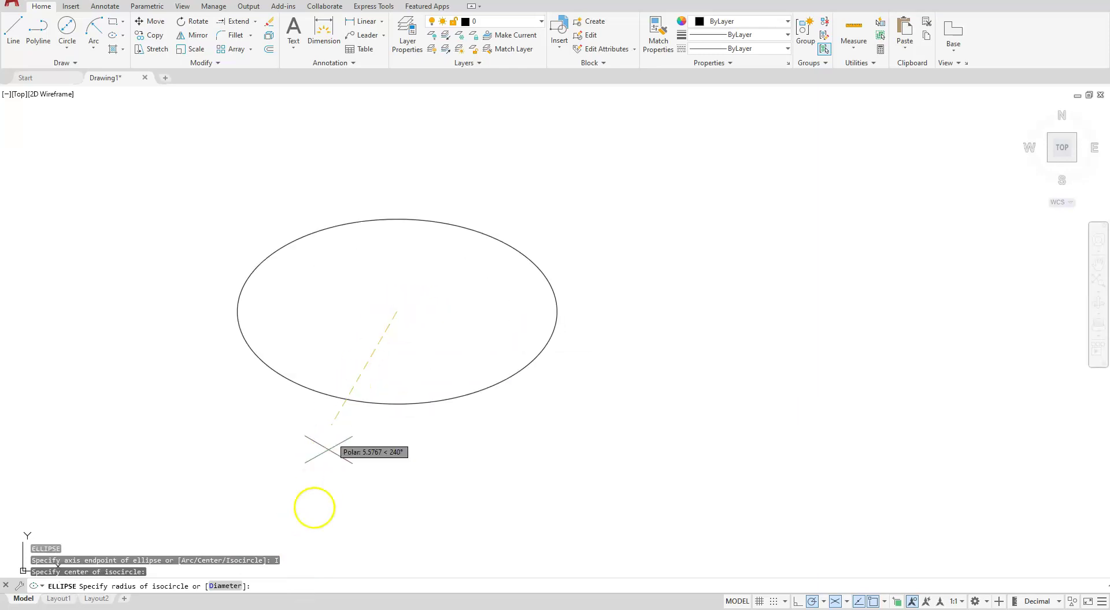
{"action": "left_click", "coordinate": [225, 588]}
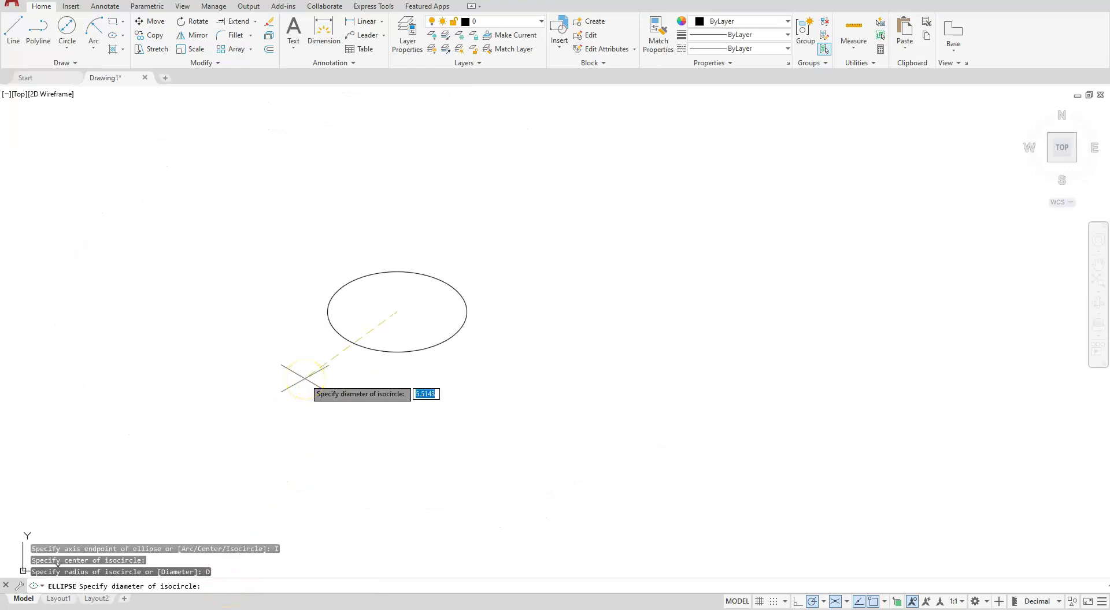
{"action": "type", "text": "3"}
{"action": "key", "text": "Return"}
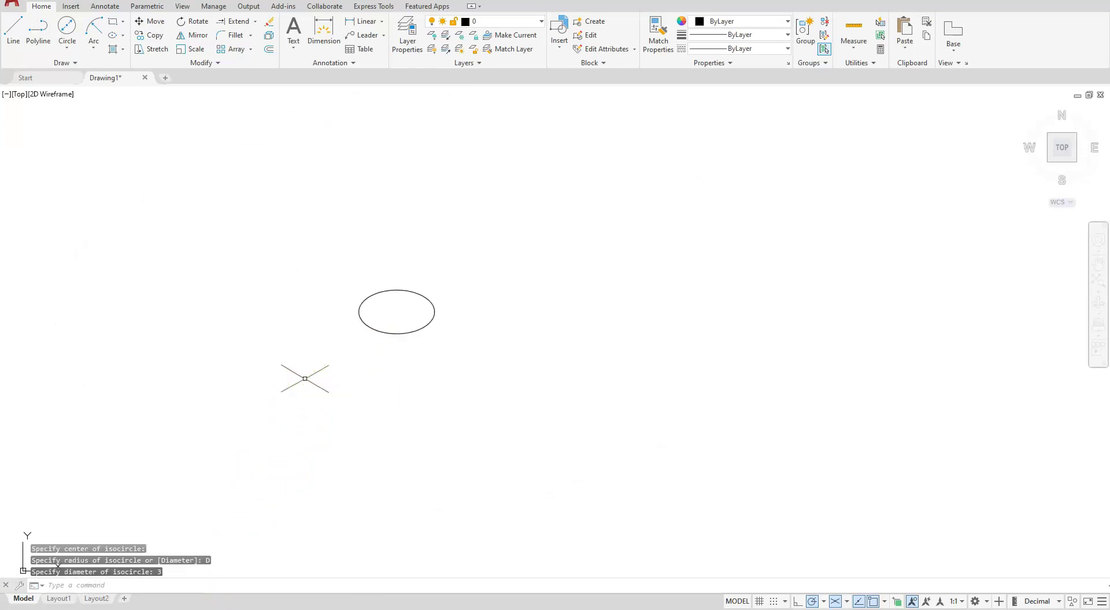
Try a second isocircle beside the first, cycling its preview through the right, left and top isoplanes.
{"action": "scroll", "coordinate": [337, 325], "scroll_direction": "up", "scroll_amount": 5}
{"action": "middle_click_drag", "start_coordinate": [422, 372], "coordinate": [323, 398]}
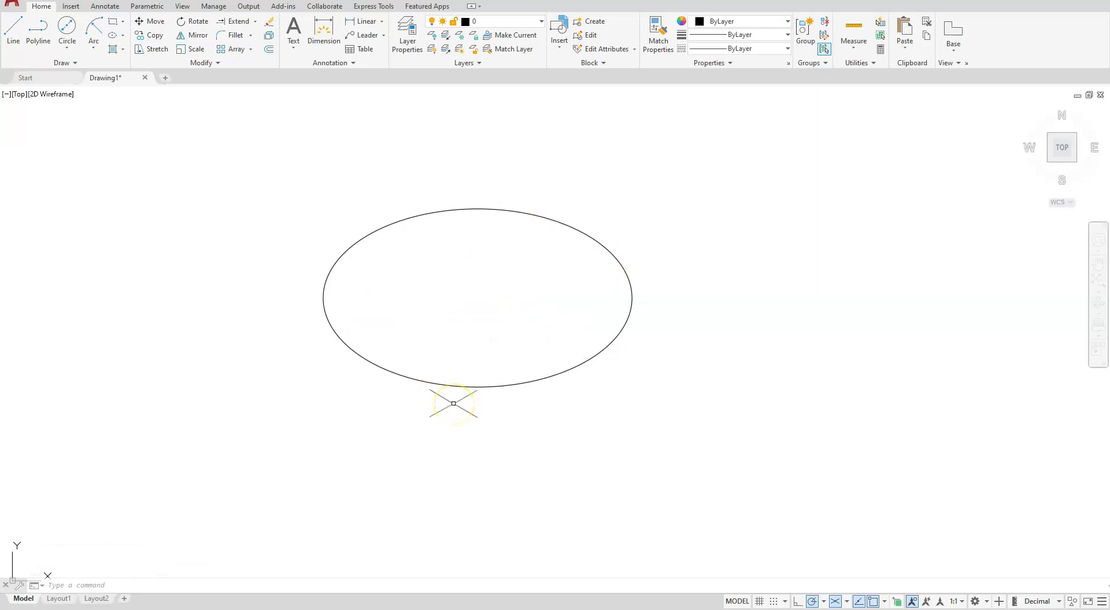
{"action": "scroll", "coordinate": [449, 403], "scroll_direction": "down", "scroll_amount": 4}
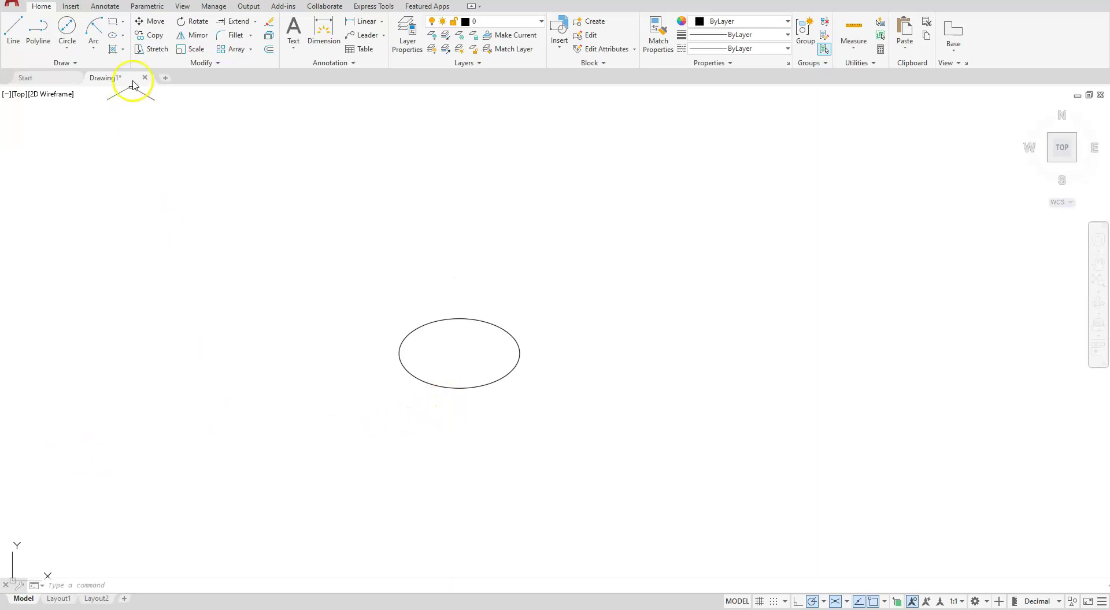
{"action": "right_click", "coordinate": [280, 402]}
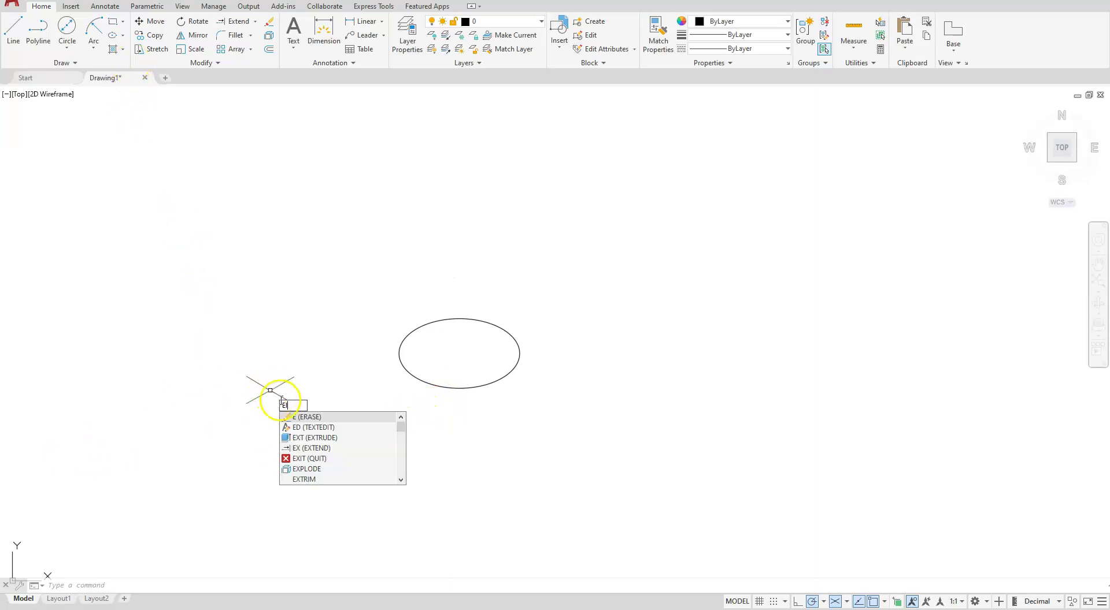
{"action": "type", "text": "EL"}
{"action": "key", "text": "Return"}
{"action": "type", "text": "I"}
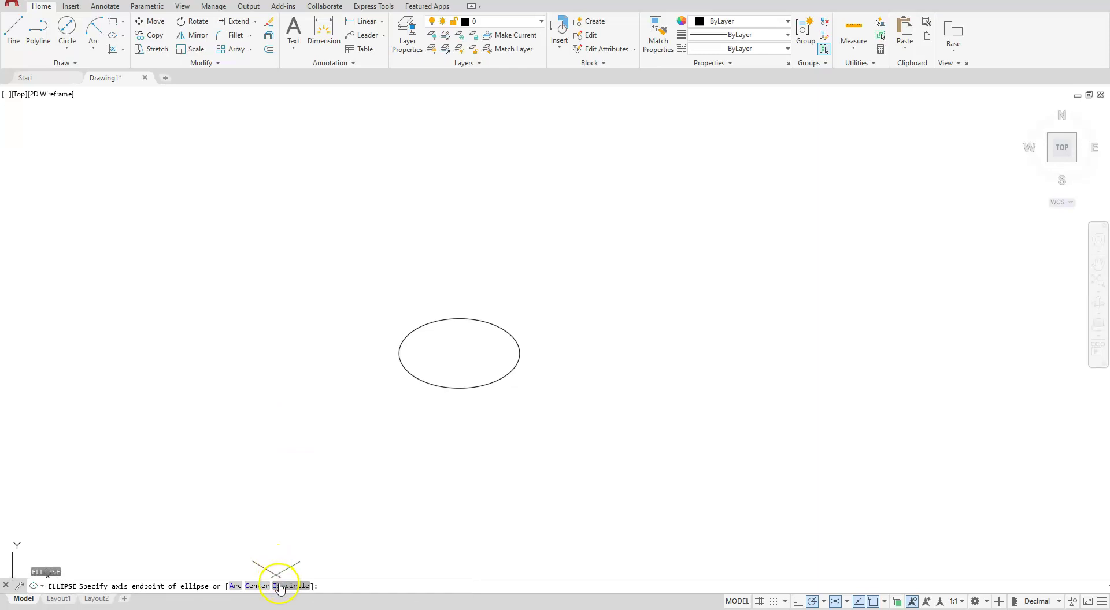
{"action": "key", "text": "Return"}
{"action": "left_click", "coordinate": [185, 292]}
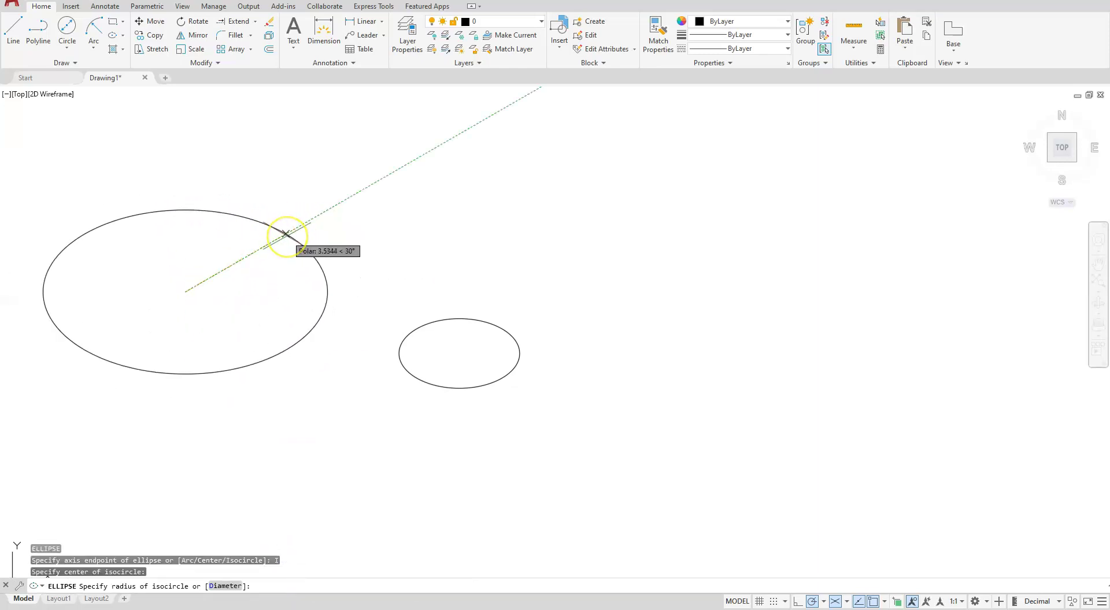
{"action": "key", "text": "F5"}
{"action": "key", "text": "F5"}
{"action": "key", "text": "F5"}
{"action": "key", "text": "F5"}
{"action": "key", "text": "F5"}
{"action": "key", "text": "F5"}
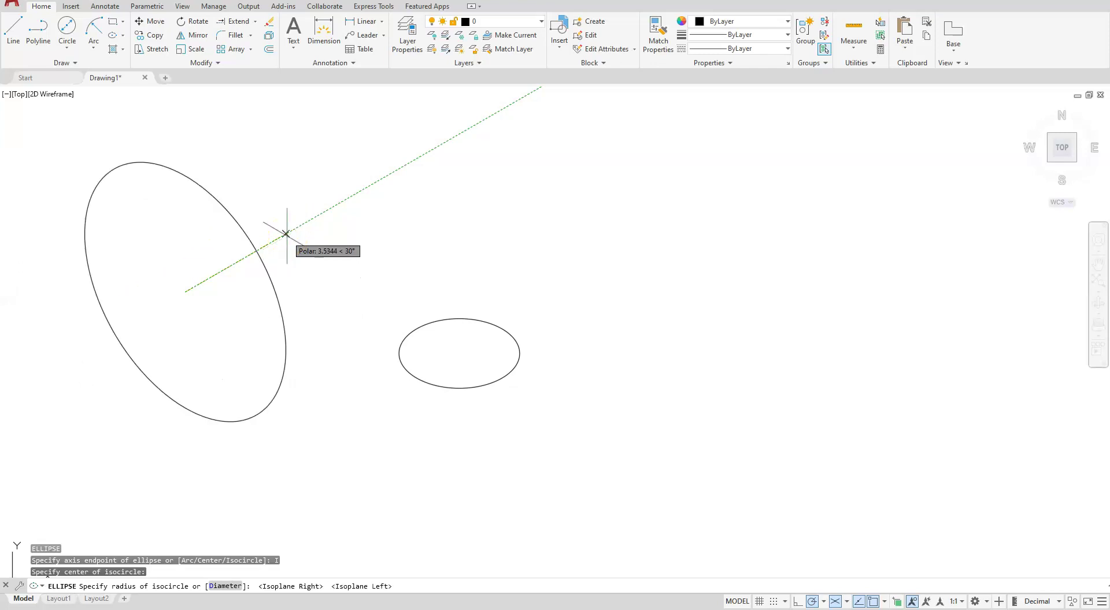
{"action": "key", "text": "F5"}
{"action": "key", "text": "F5"}
{"action": "key", "text": "F5"}
{"action": "key", "text": "F5"}
{"action": "key", "text": "F5"}
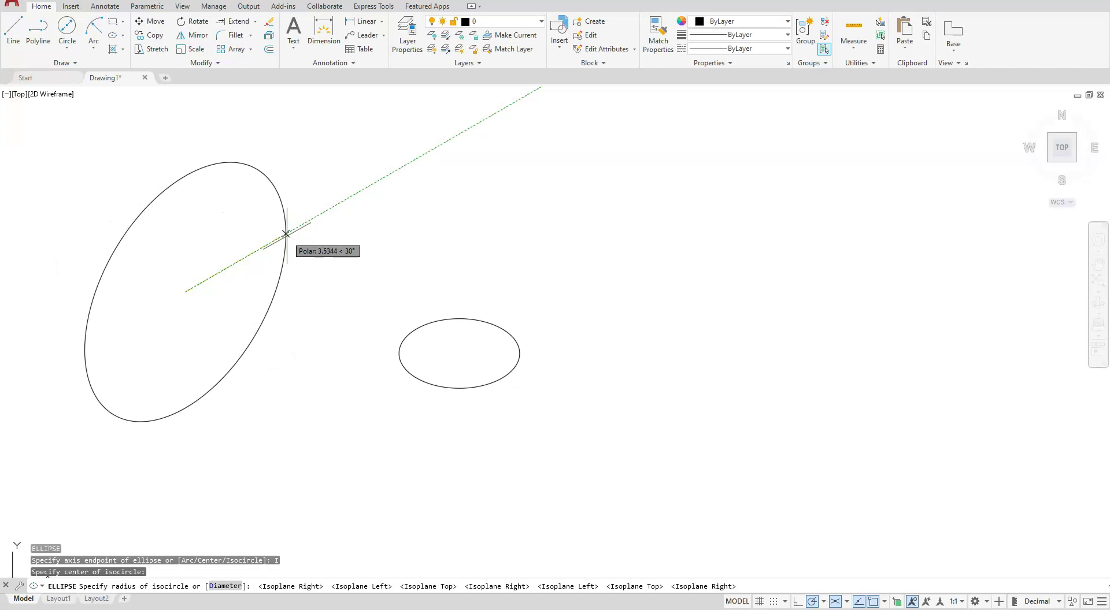
{"action": "key", "text": "F5"}
{"action": "key", "text": "F5"}
{"action": "key", "text": "F5"}
{"action": "key", "text": "F5"}
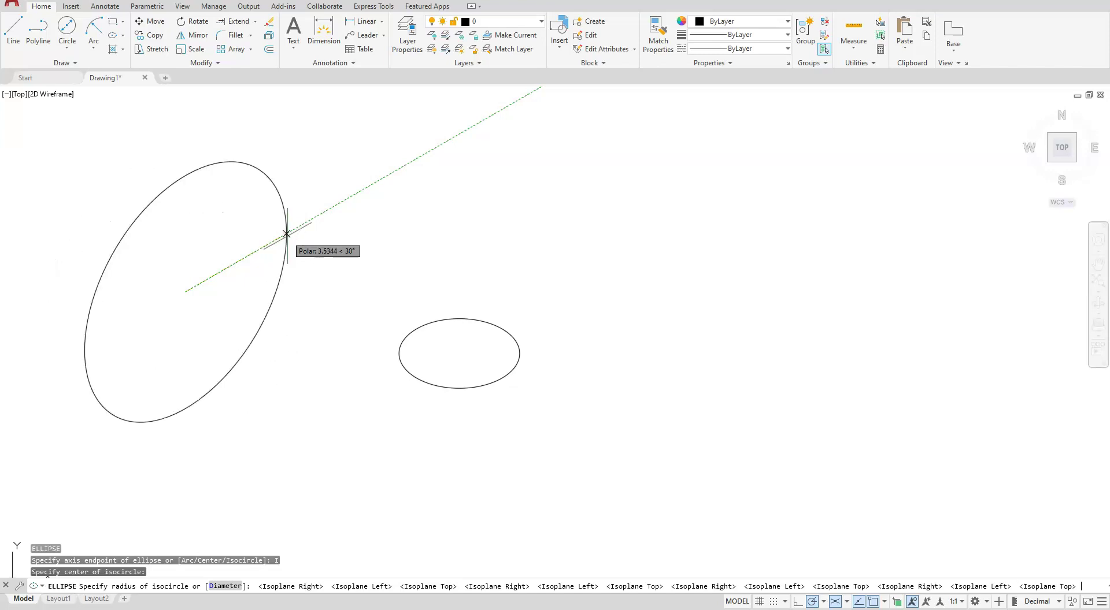
{"action": "key", "text": "F5"}
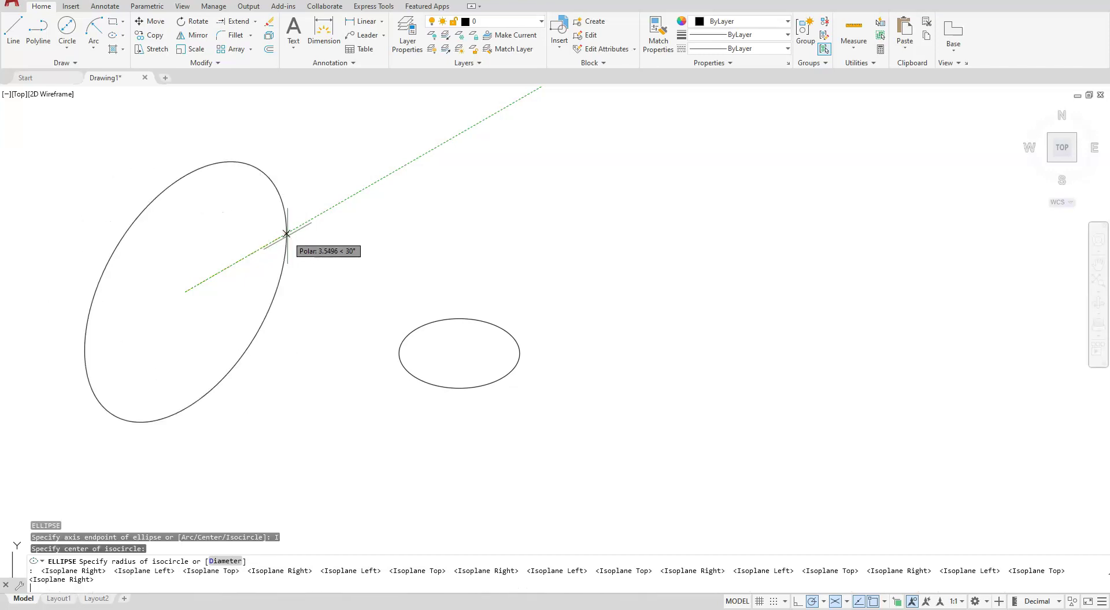
{"action": "key", "text": "F5"}
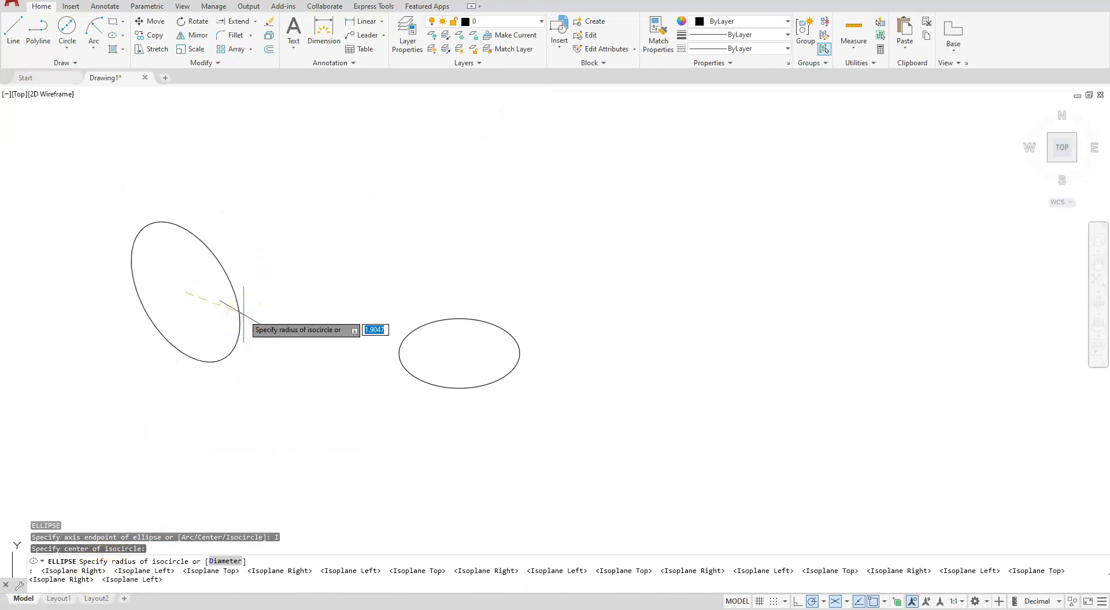
{"action": "key", "text": "Escape"}
Switch to Isoplane Top and draw an isocircle of radius 0.5 at the centre of the existing isocircle.
{"action": "scroll", "coordinate": [516, 287], "scroll_direction": "up", "scroll_amount": 2}
{"action": "scroll", "coordinate": [516, 287], "scroll_direction": "up", "scroll_amount": 2}
{"action": "middle_click_drag", "start_coordinate": [445, 372], "coordinate": [523, 283]}
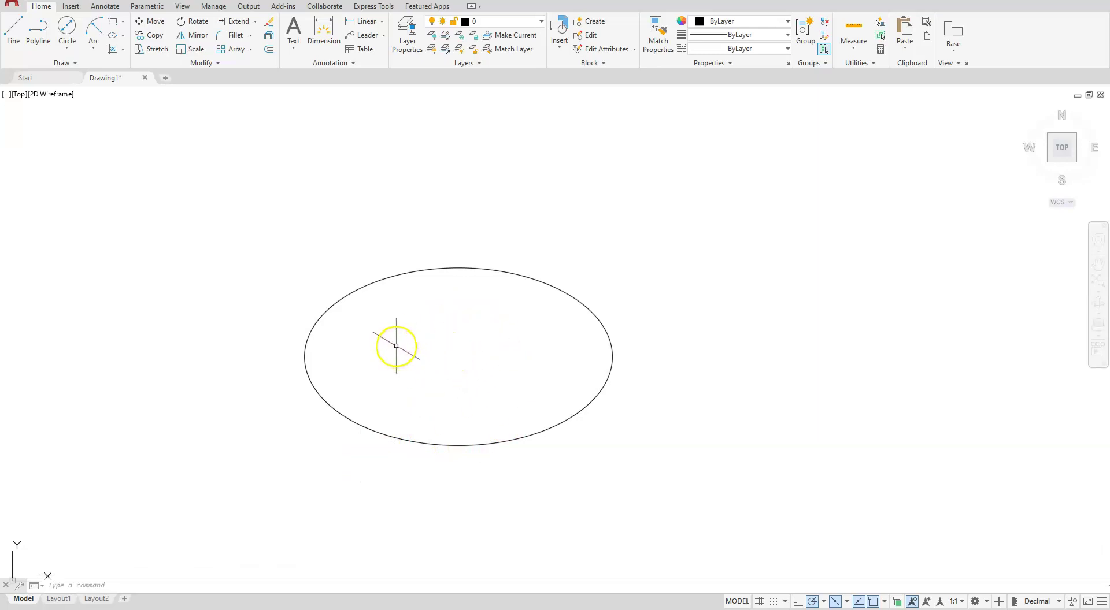
{"action": "key", "text": "F5"}
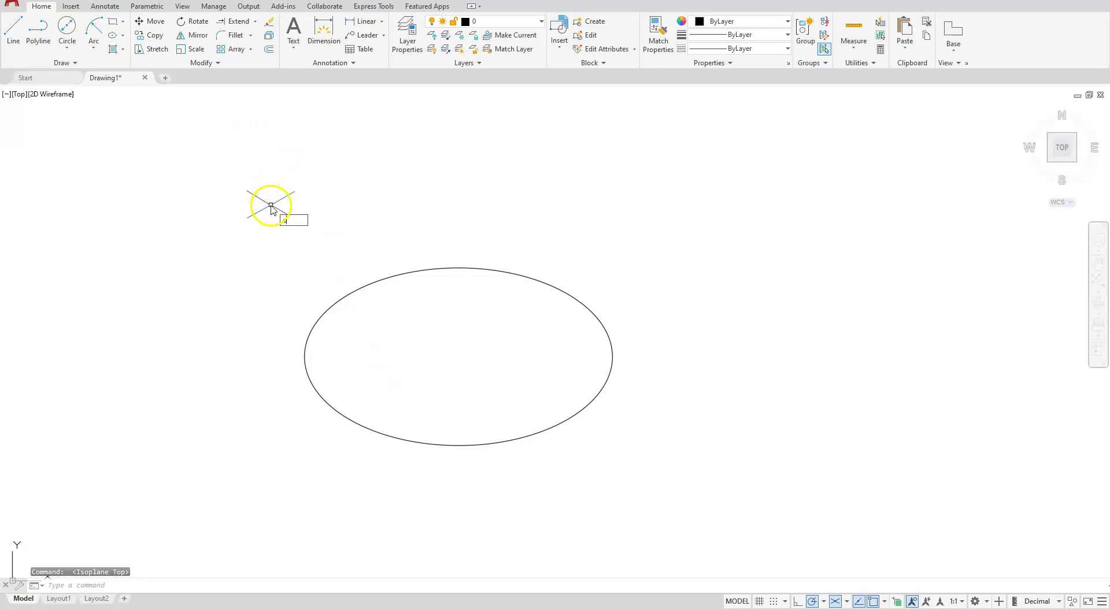
{"action": "type", "text": "EL"}
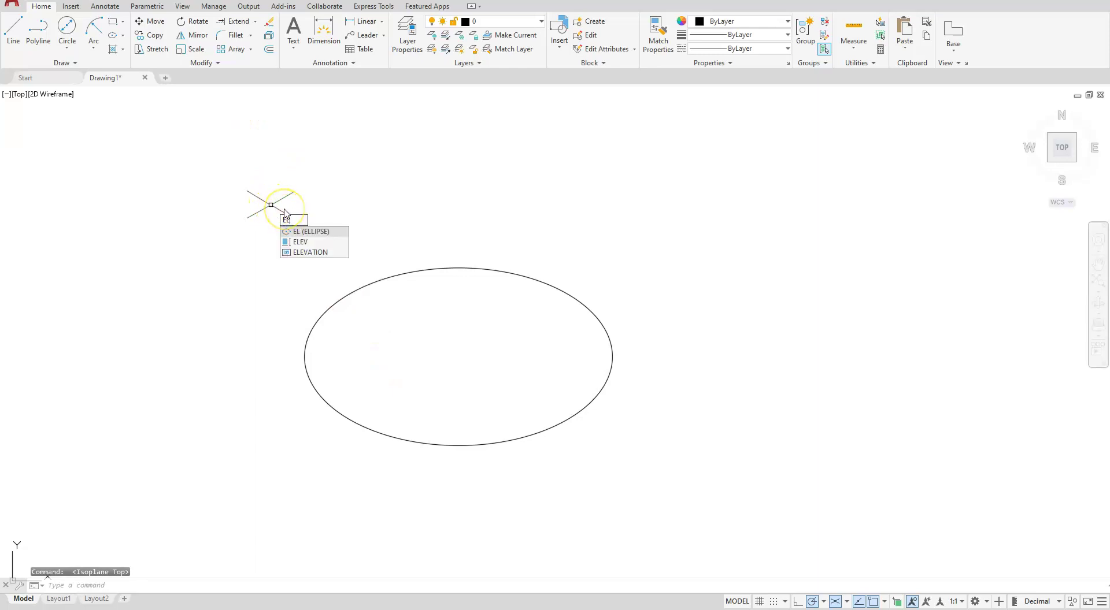
{"action": "key", "text": "Return"}
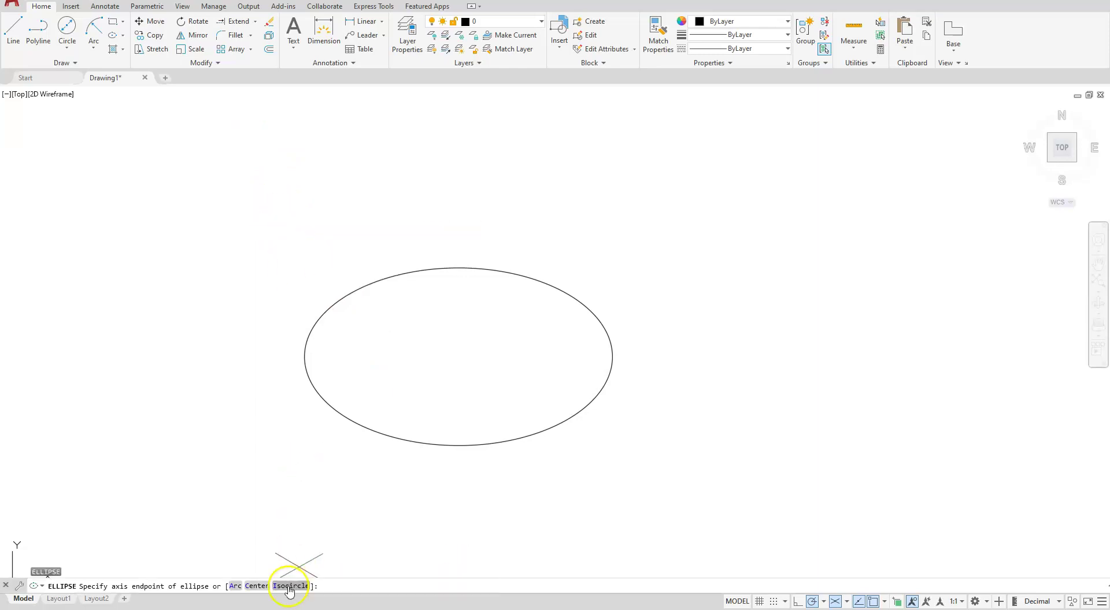
{"action": "left_click", "coordinate": [290, 587]}
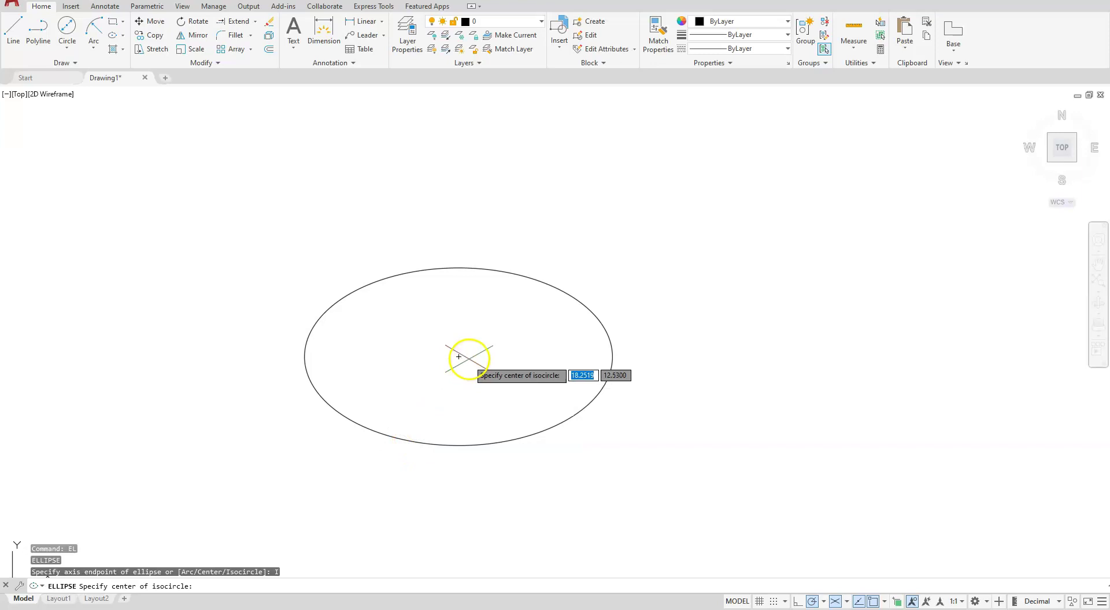
{"action": "left_click", "coordinate": [459, 356]}
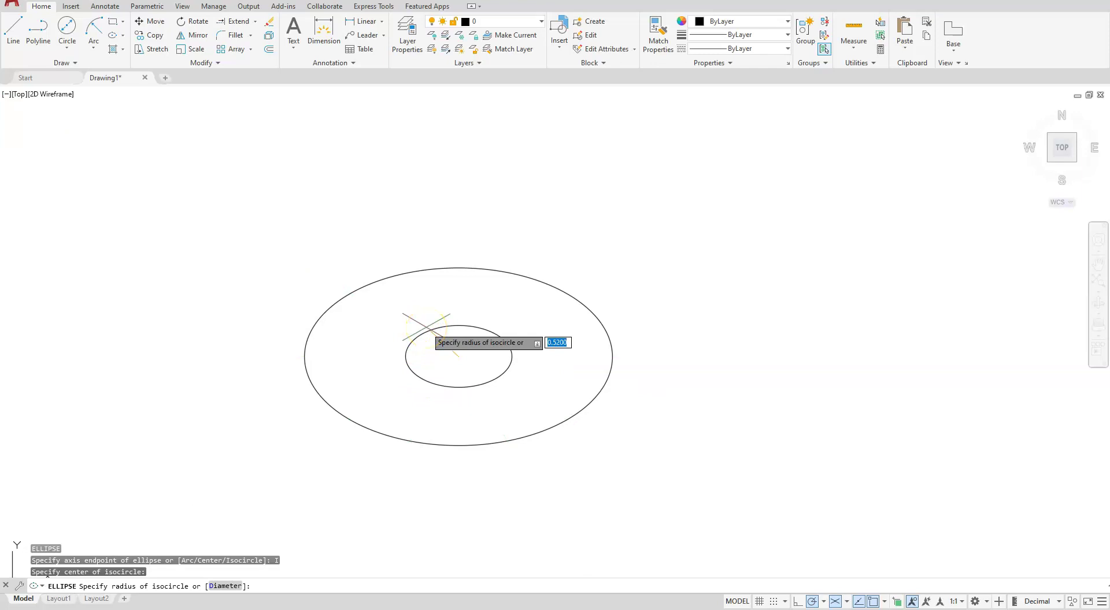
{"action": "key", "text": "Return"}
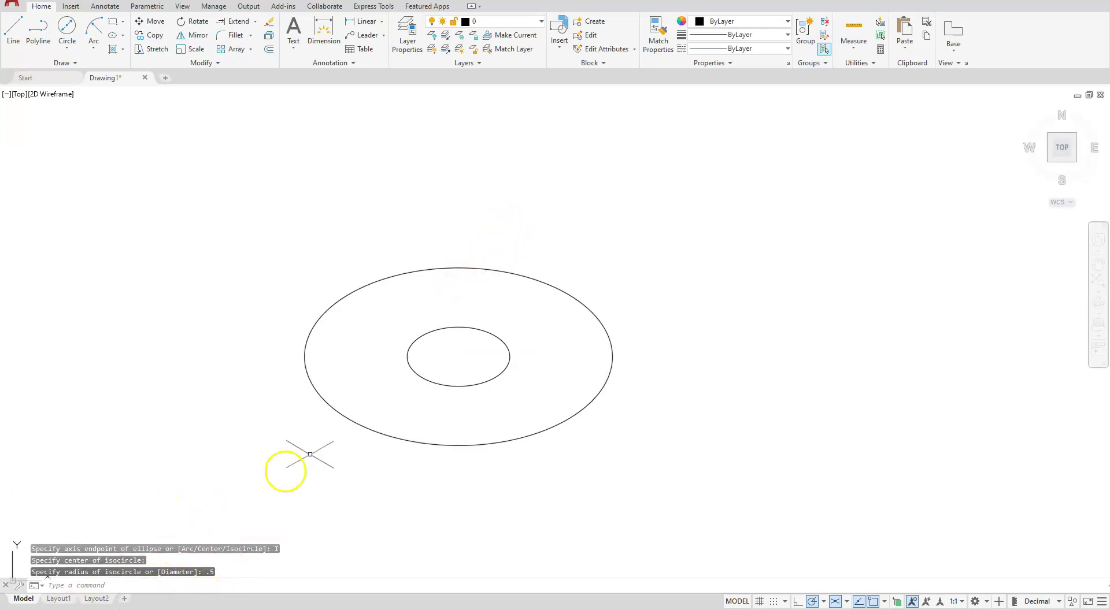
Erase the small inner isocircle.
{"action": "left_click", "coordinate": [428, 400]}
{"action": "key", "text": "Delete"}
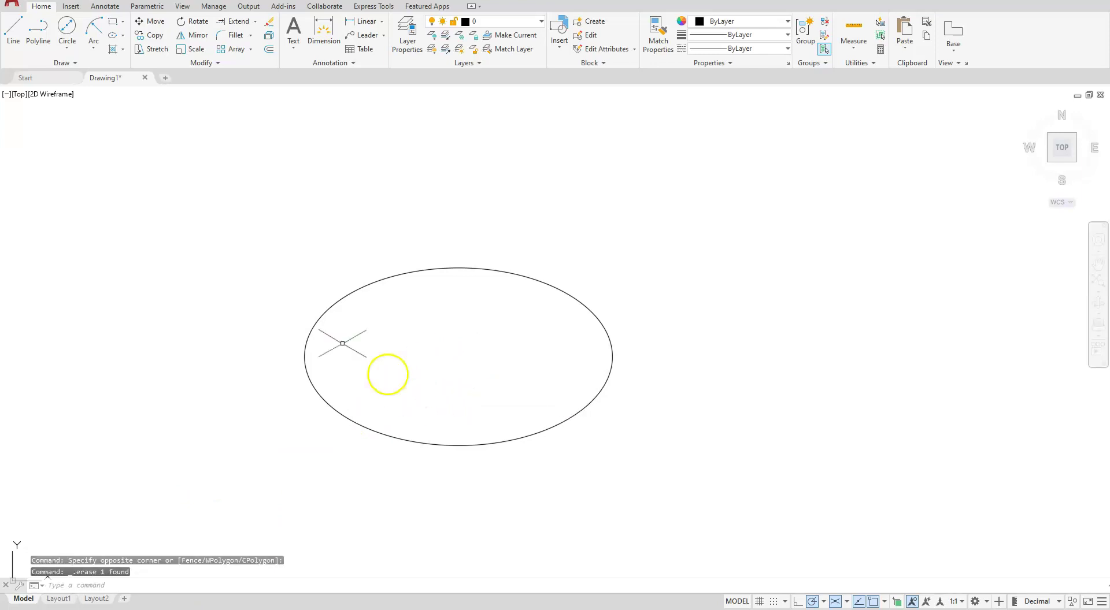
{"action": "right_click", "coordinate": [263, 263]}
{"action": "key", "text": "Escape"}
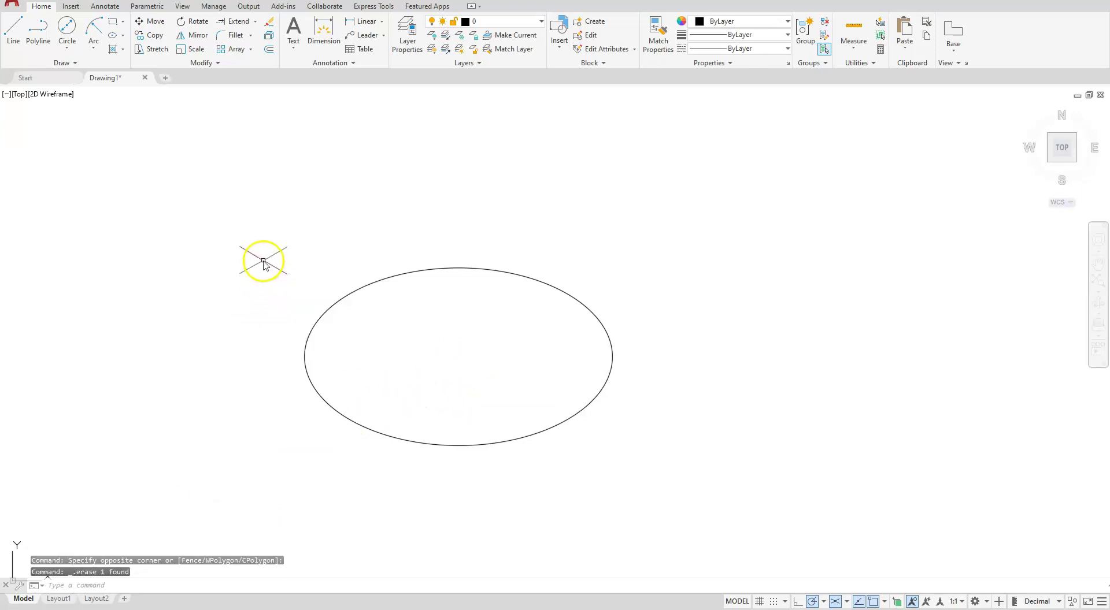
Draw an isocircle with a diameter of 0.5 at the centre of the existing isocircle using the Ellipse command's Isocircle option.
{"action": "type", "text": "el"}
{"action": "key", "text": "Return"}
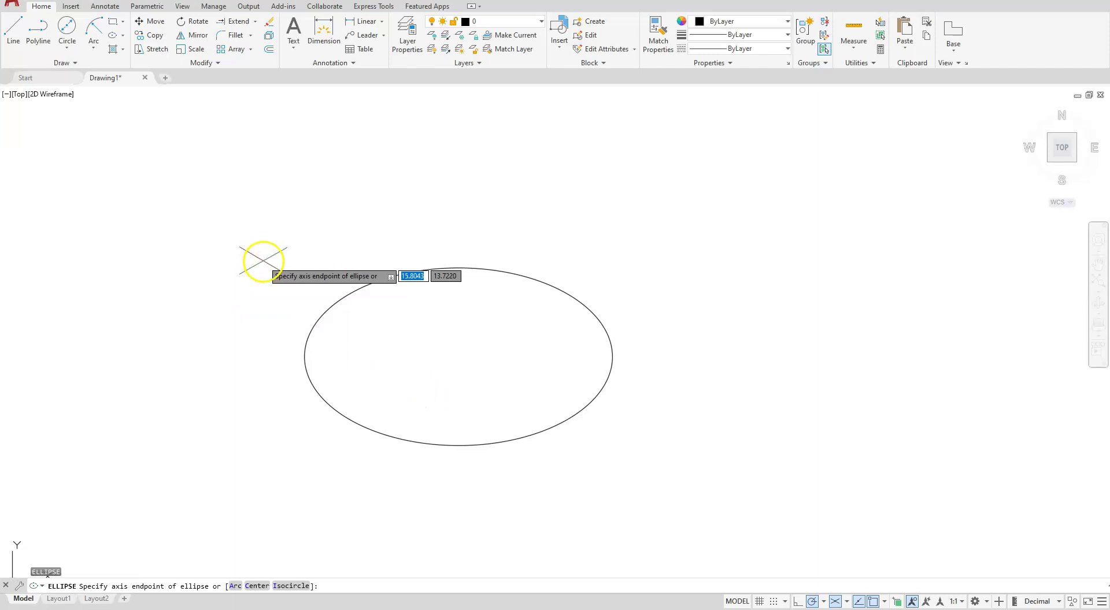
{"action": "left_click", "coordinate": [282, 586]}
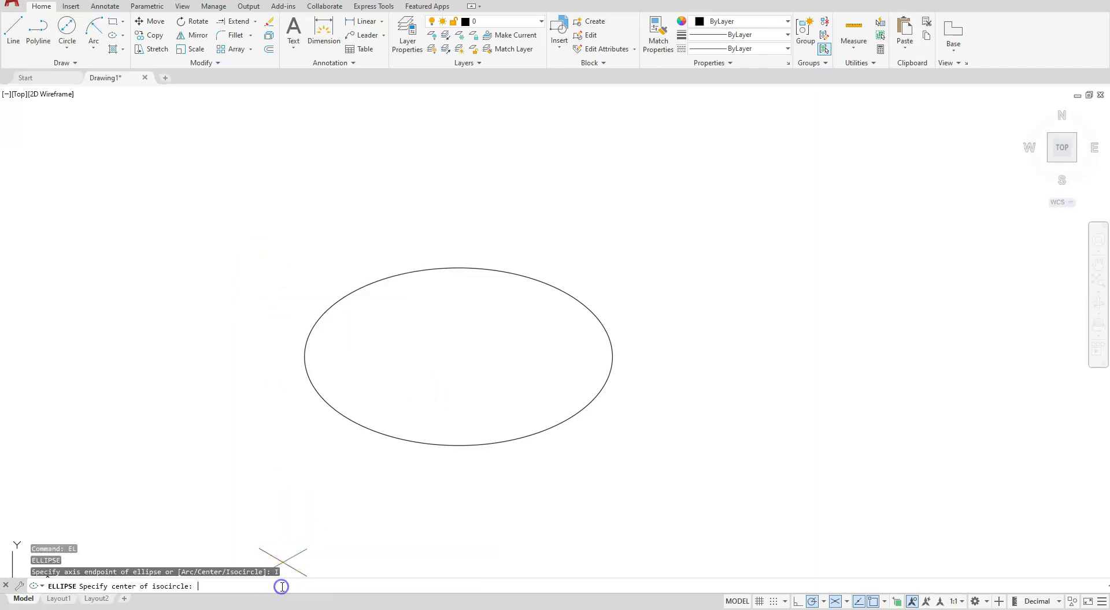
{"action": "left_click", "coordinate": [458, 357]}
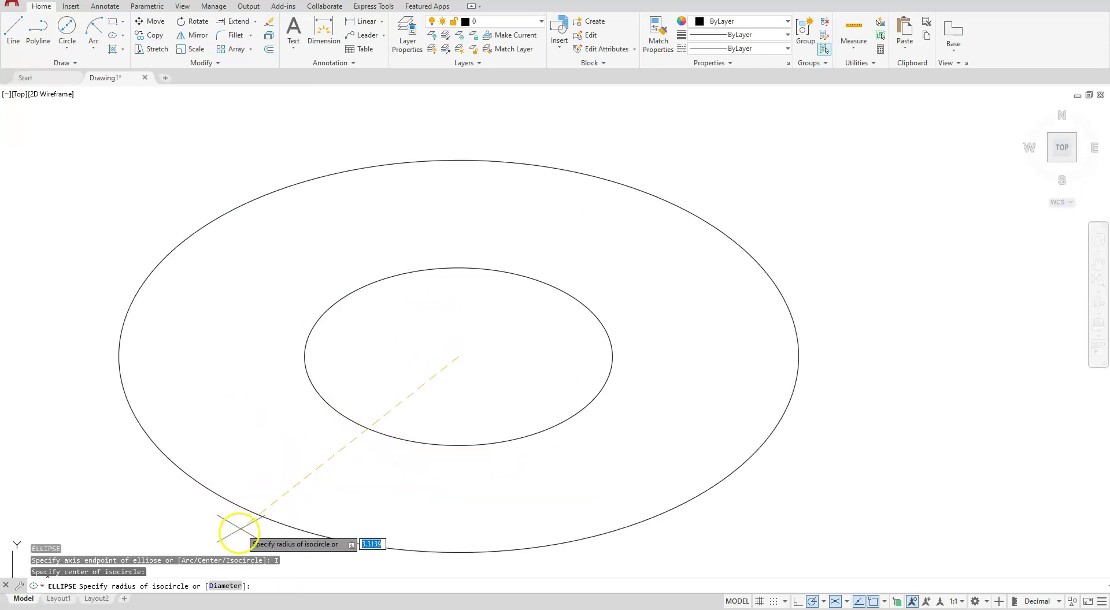
{"action": "left_click", "coordinate": [231, 587]}
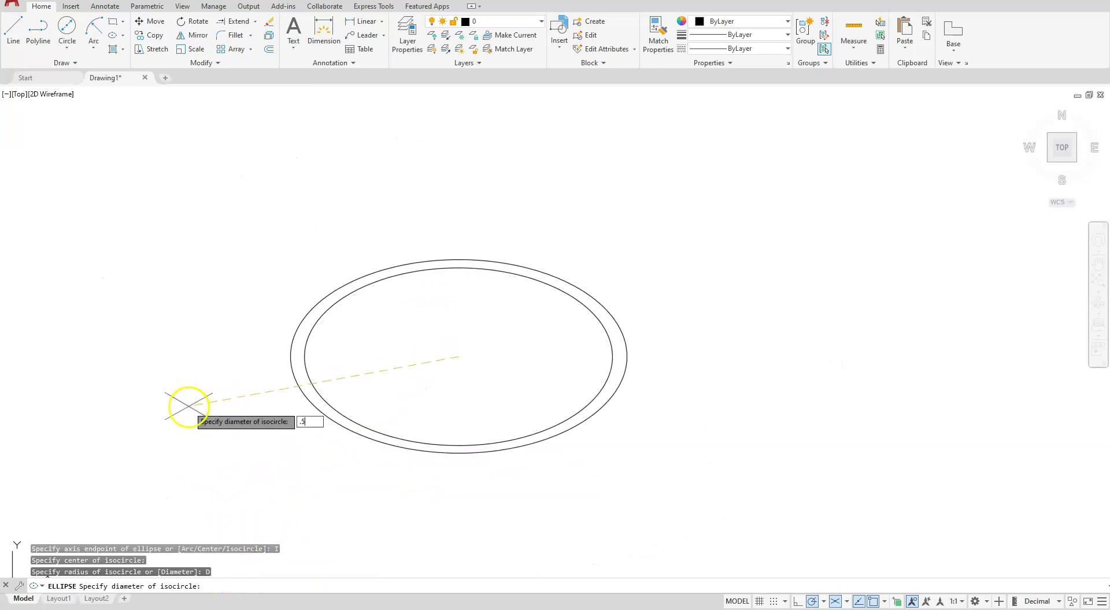
{"action": "key", "text": "Return"}
Switch to Isoplane Right and, with Ortho on, copy the large isocircle straight down at distances of 0.5 and 1.
{"action": "middle_click_drag", "start_coordinate": [362, 397], "coordinate": [424, 313]}
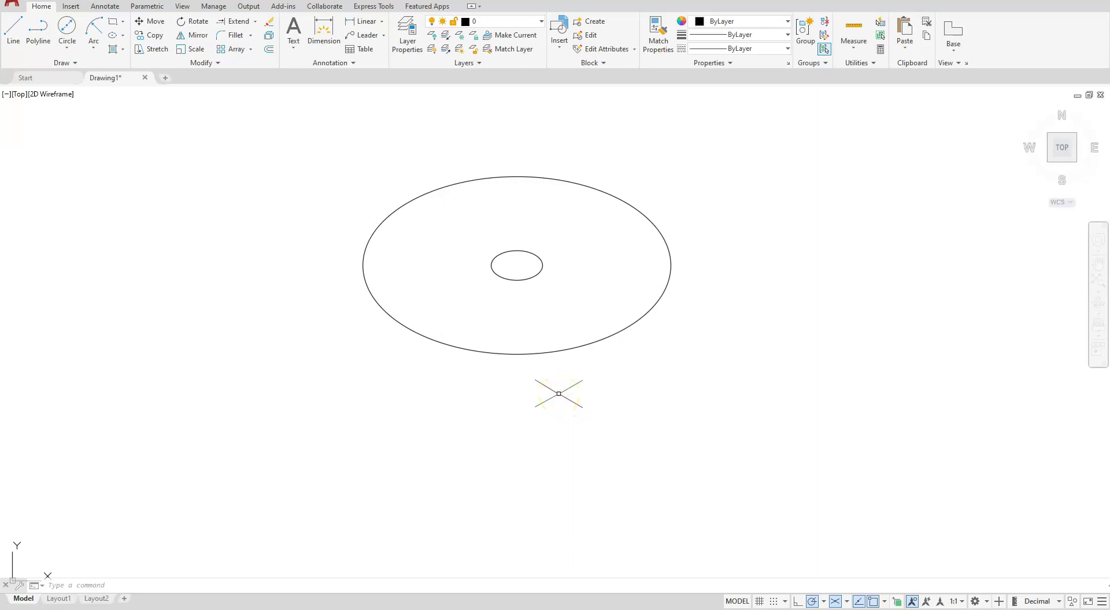
{"action": "key", "text": "F5"}
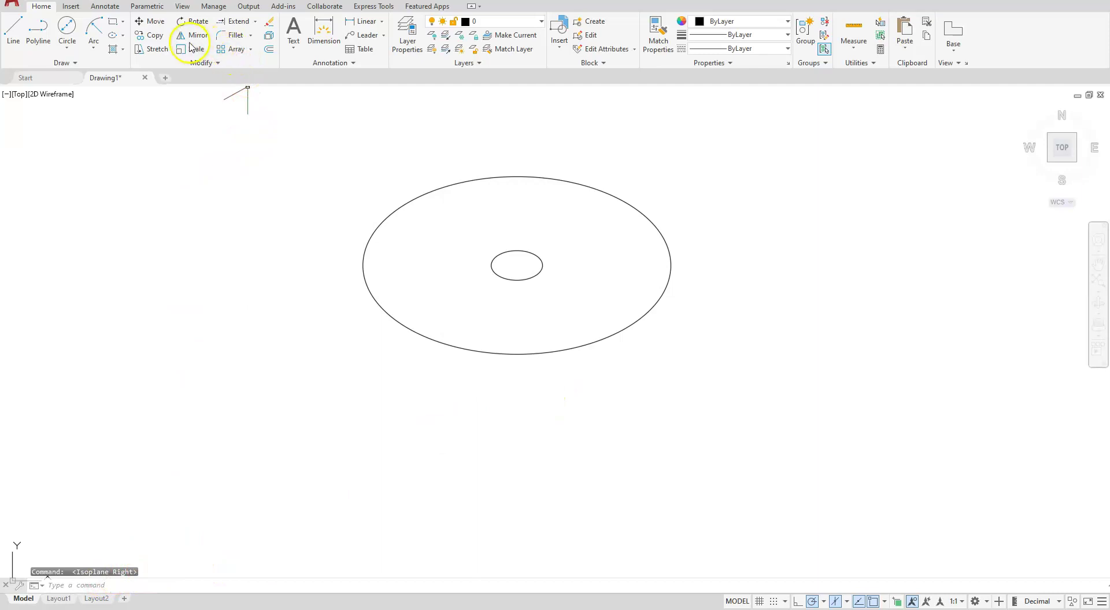
{"action": "left_click", "coordinate": [155, 40]}
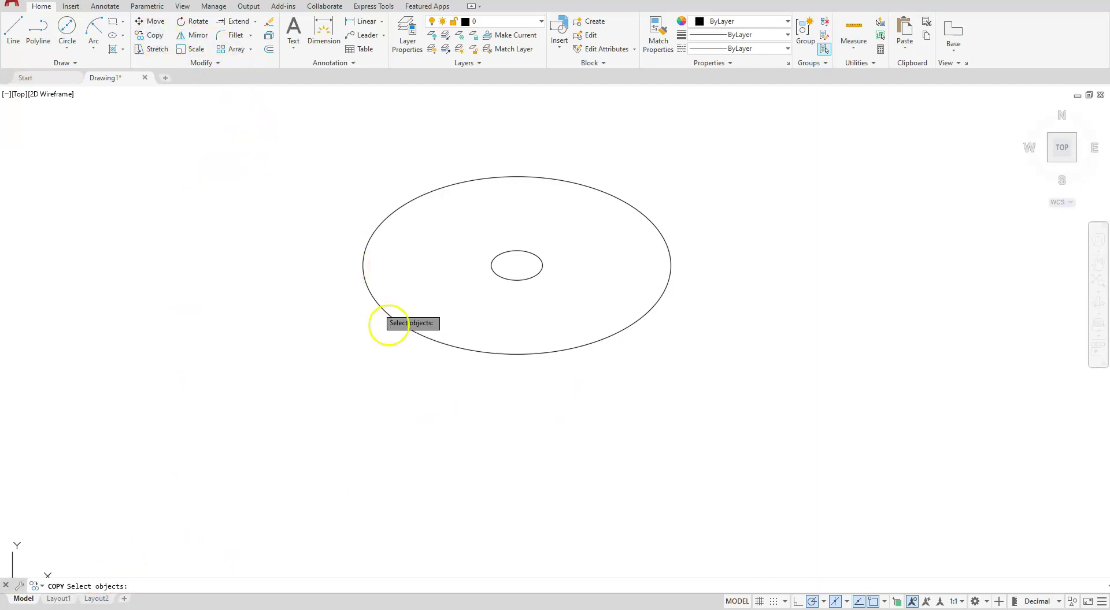
{"action": "left_click", "coordinate": [432, 338]}
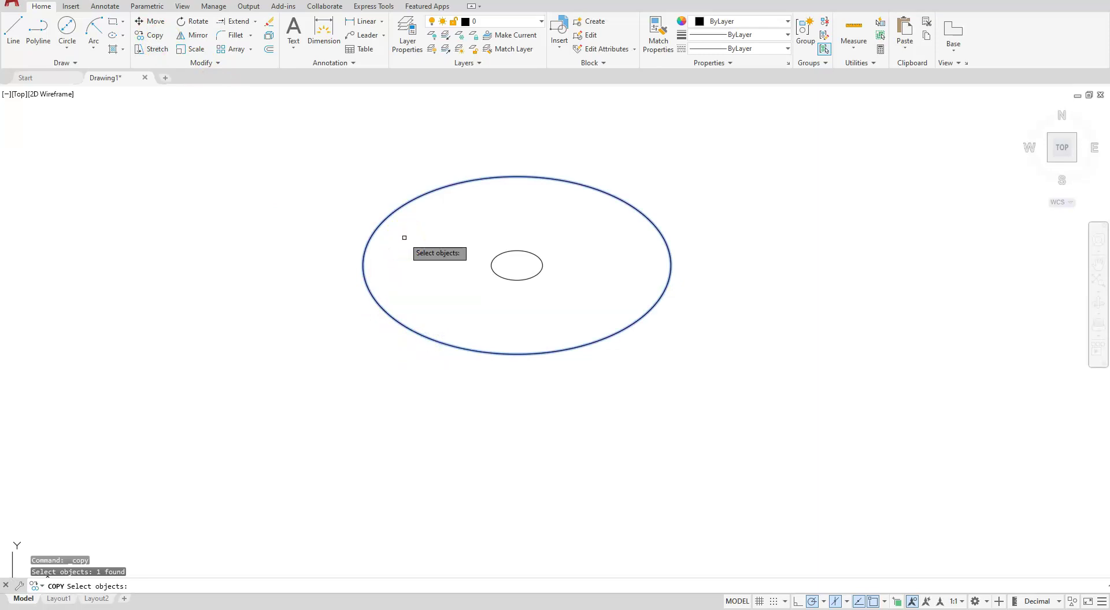
{"action": "key", "text": "Return"}
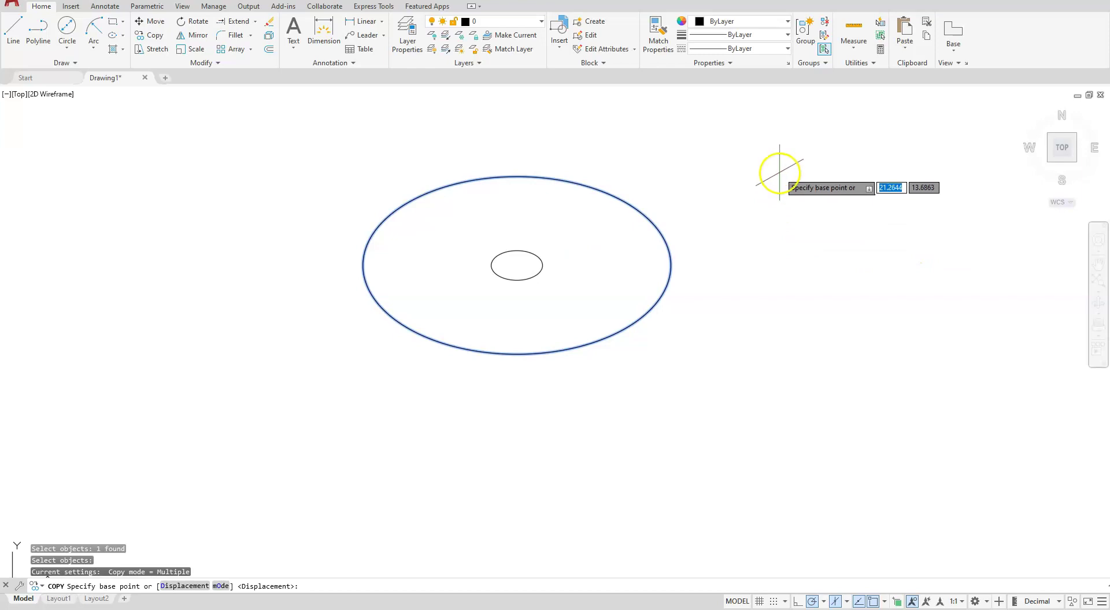
{"action": "left_click", "coordinate": [778, 172]}
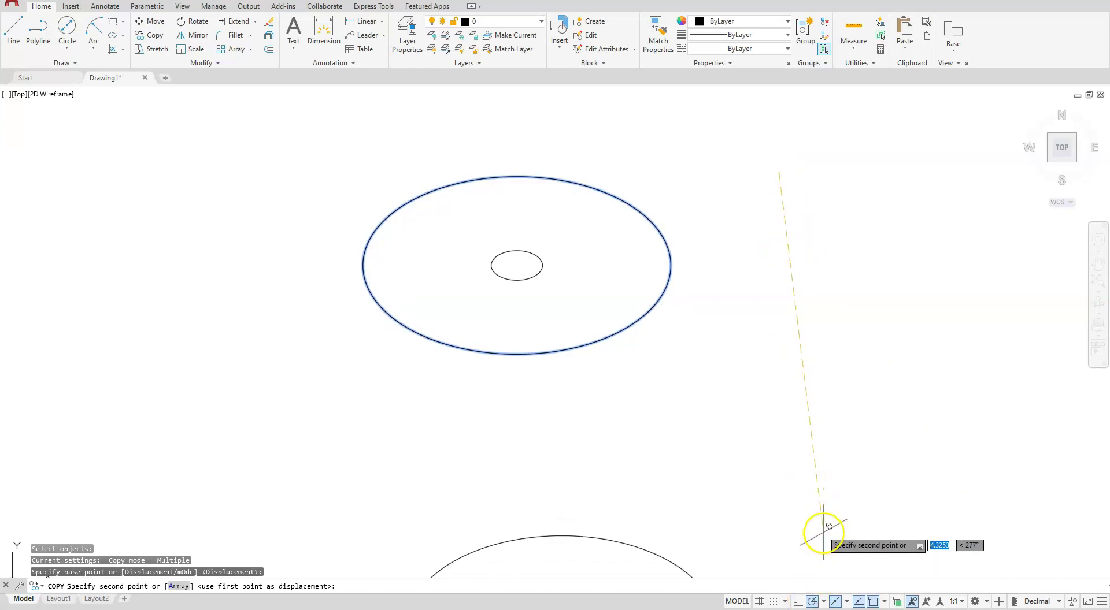
{"action": "left_click", "coordinate": [798, 602]}
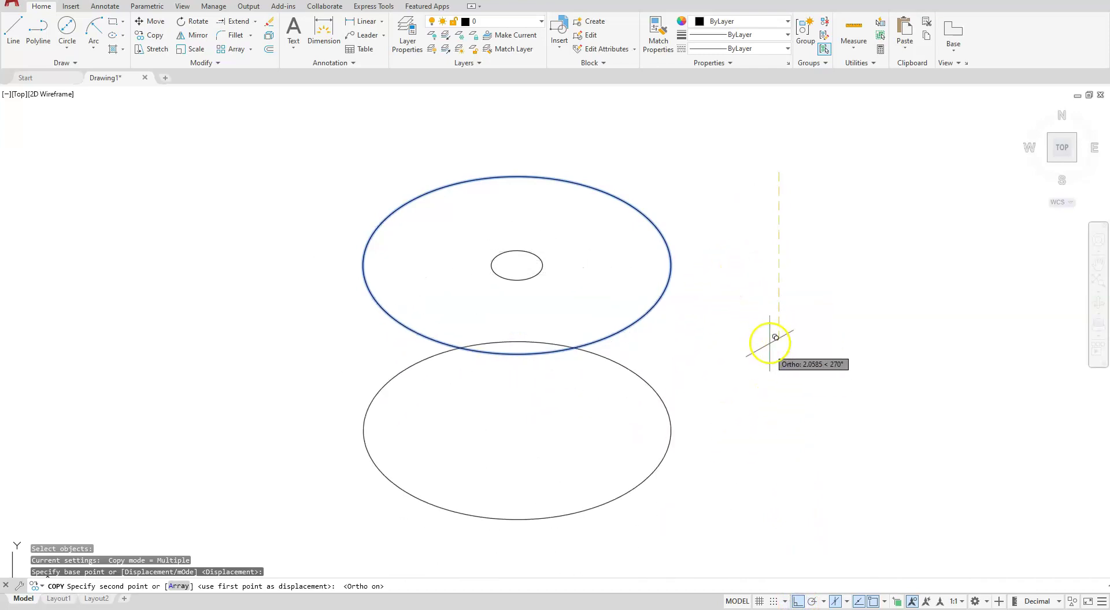
{"action": "type", "text": ".5"}
{"action": "key", "text": "Return"}
{"action": "type", "text": "1"}
{"action": "key", "text": "Return"}
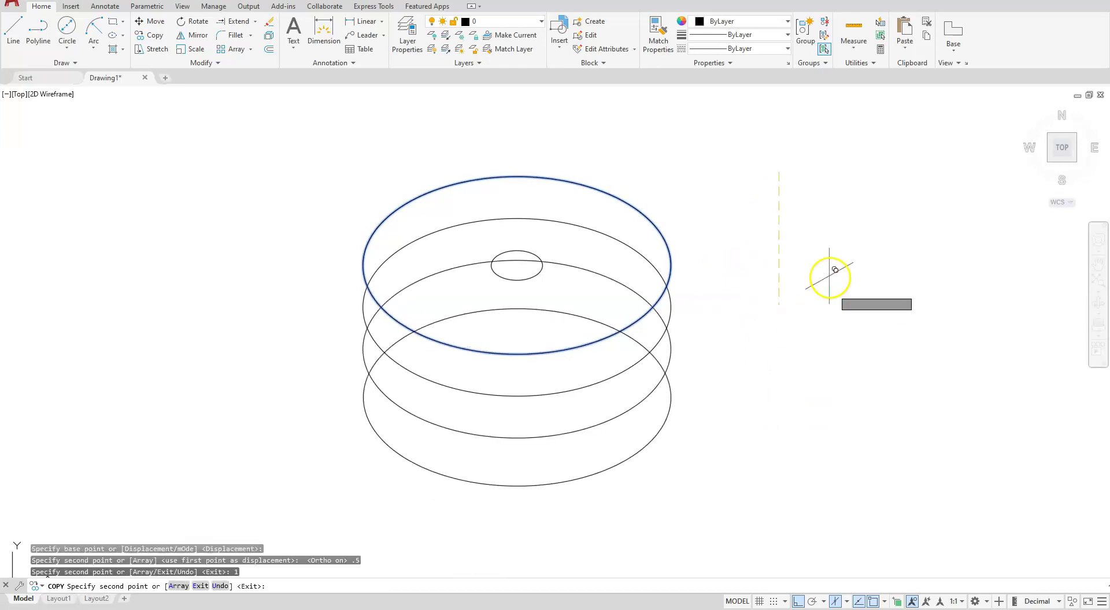
{"action": "key", "text": "Escape"}
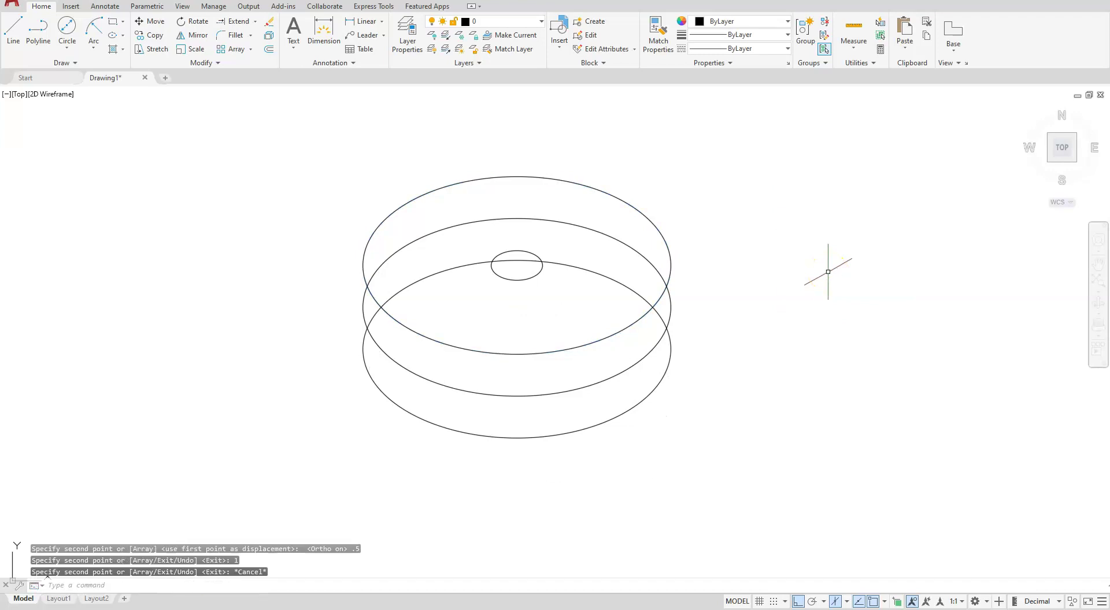
Switch to Isoplane Top and copy the two lower large isocircles 4.5 units up and to the right along the 30° axis.
{"action": "scroll", "coordinate": [816, 283], "scroll_direction": "down", "scroll_amount": 2}
{"action": "middle_click_drag", "start_coordinate": [805, 359], "coordinate": [727, 462]}
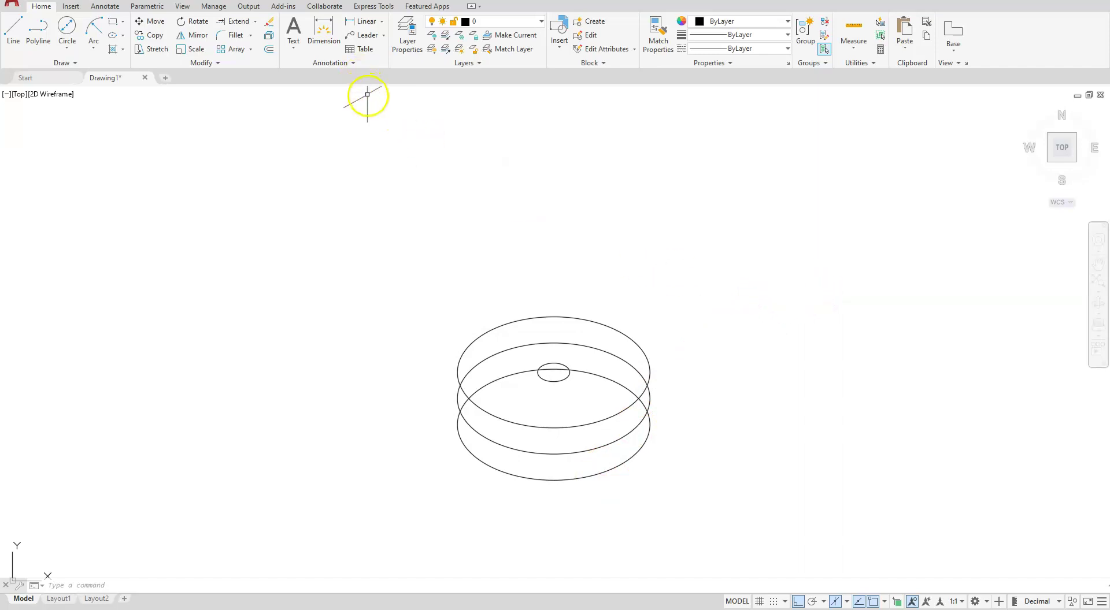
{"action": "key", "text": "F5"}
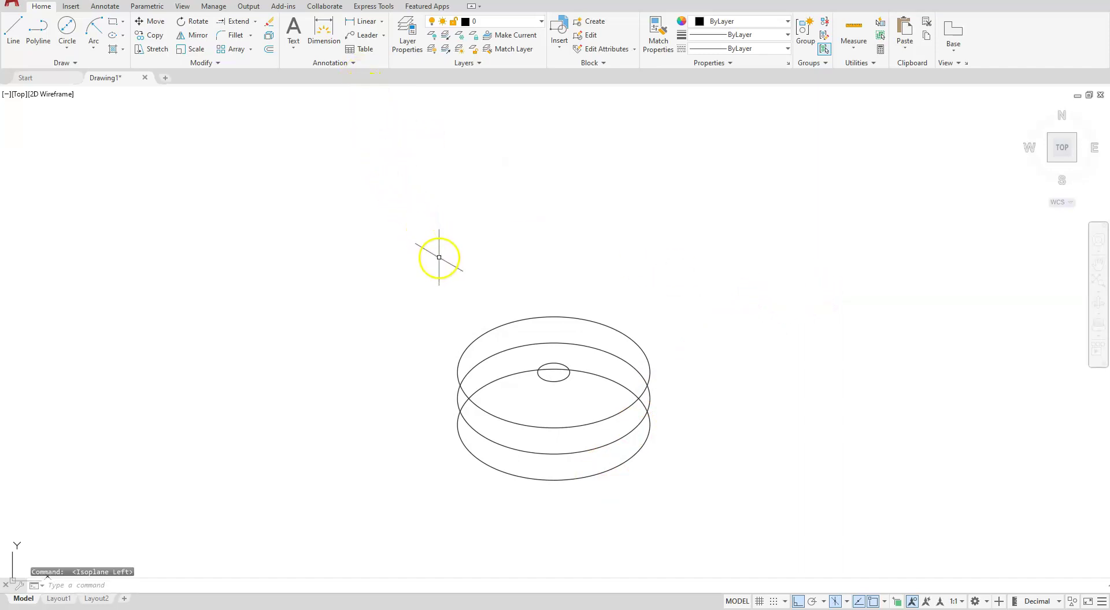
{"action": "key", "text": "F5"}
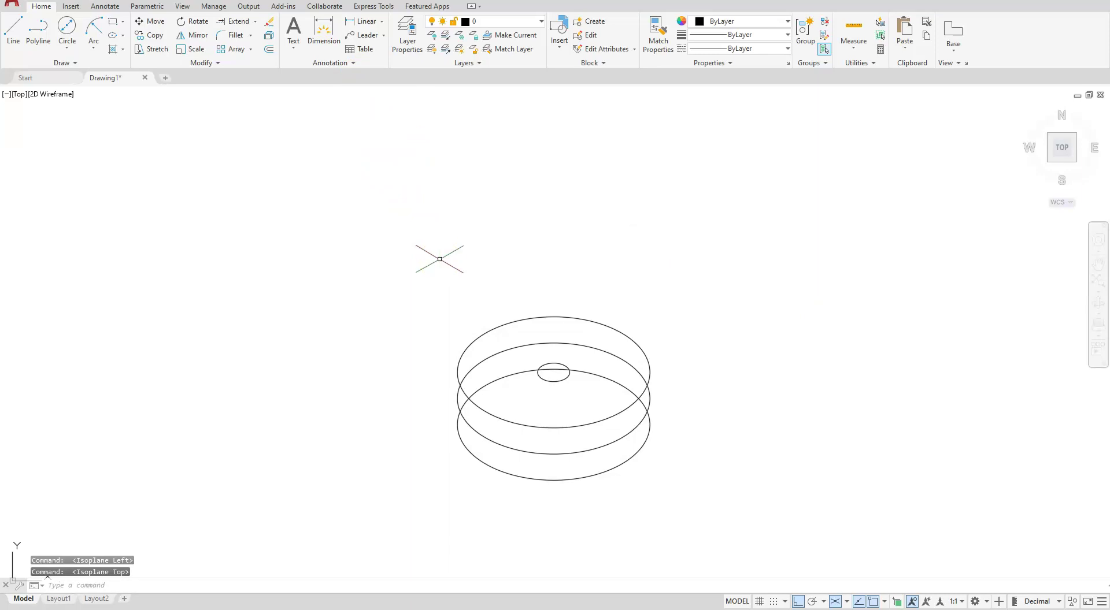
{"action": "left_click", "coordinate": [149, 35]}
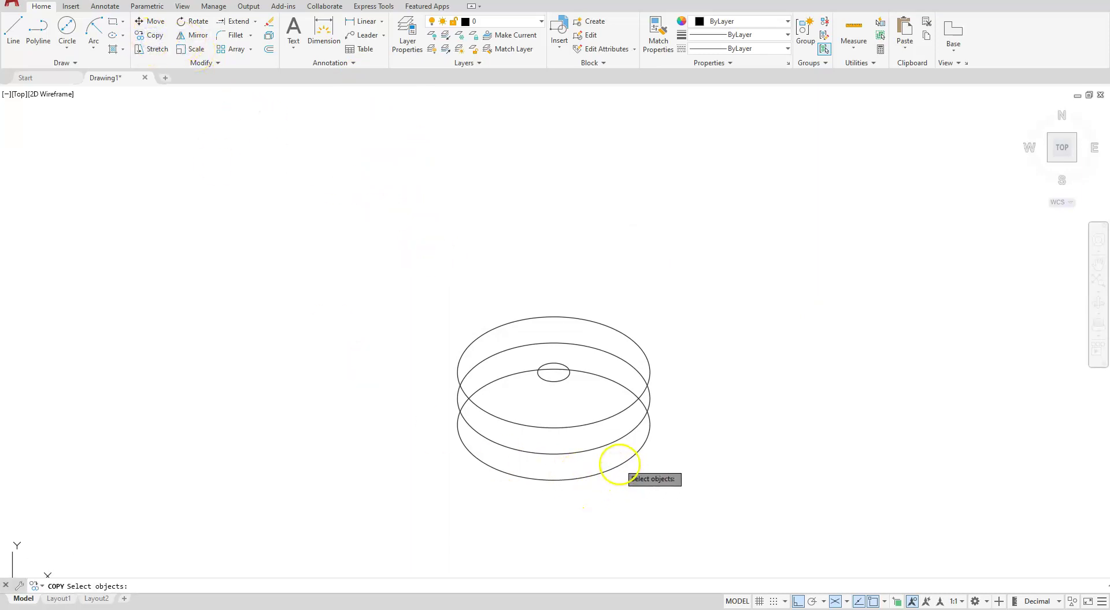
{"action": "left_click", "coordinate": [619, 464]}
{"action": "left_click", "coordinate": [611, 443]}
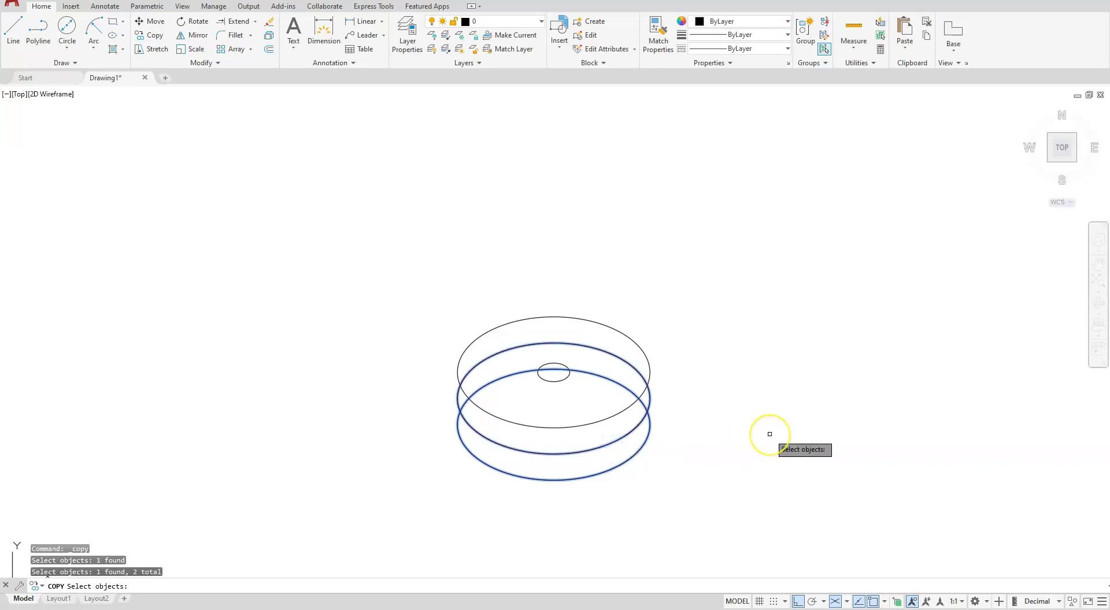
{"action": "right_click", "coordinate": [752, 437]}
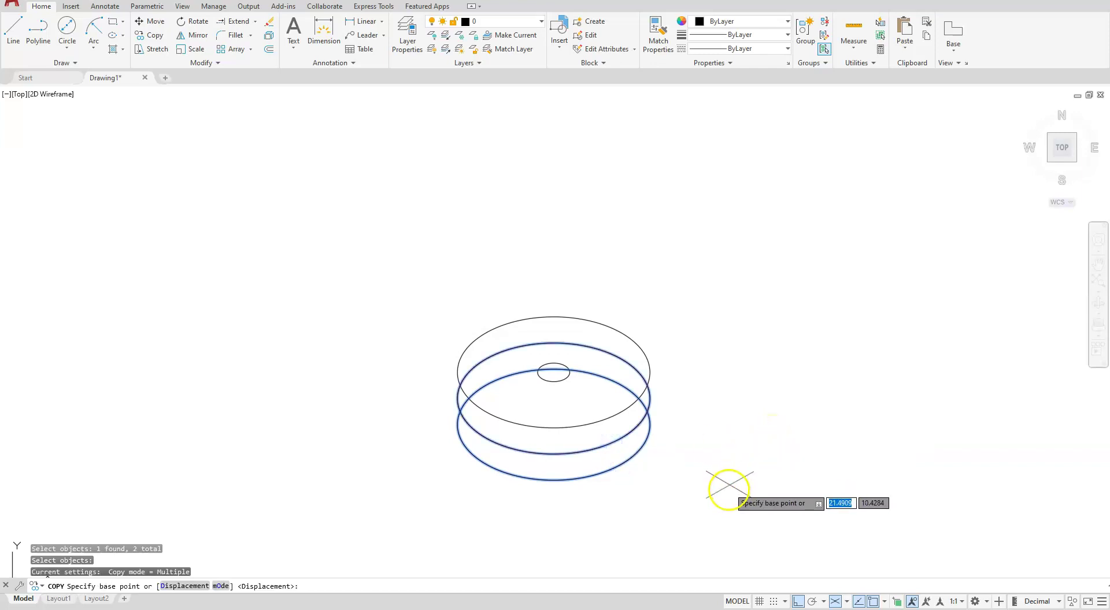
{"action": "left_click", "coordinate": [721, 494]}
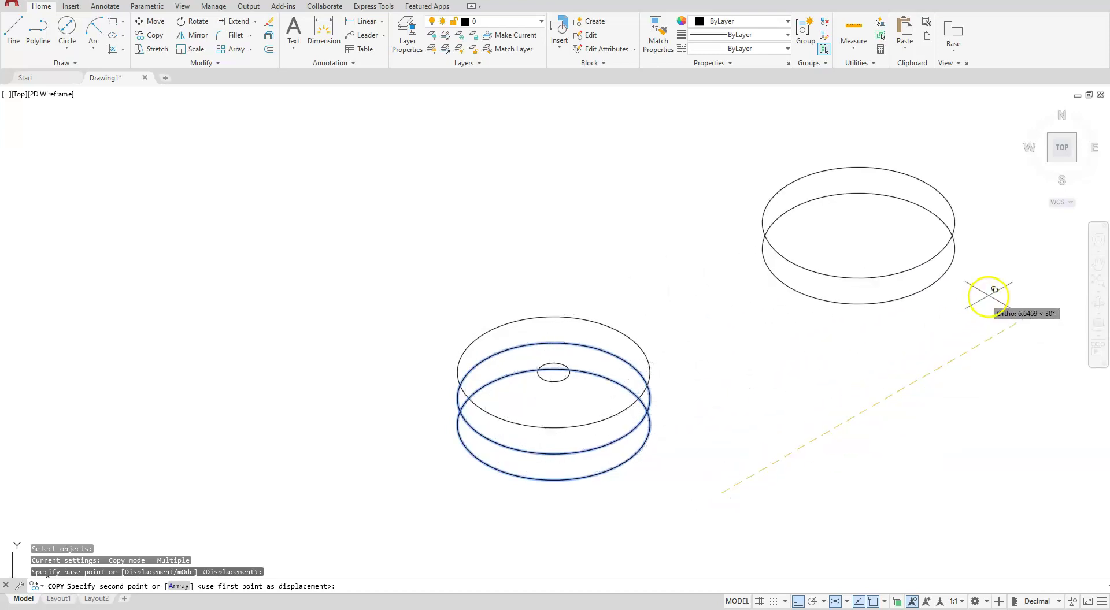
{"action": "type", "text": "4"}
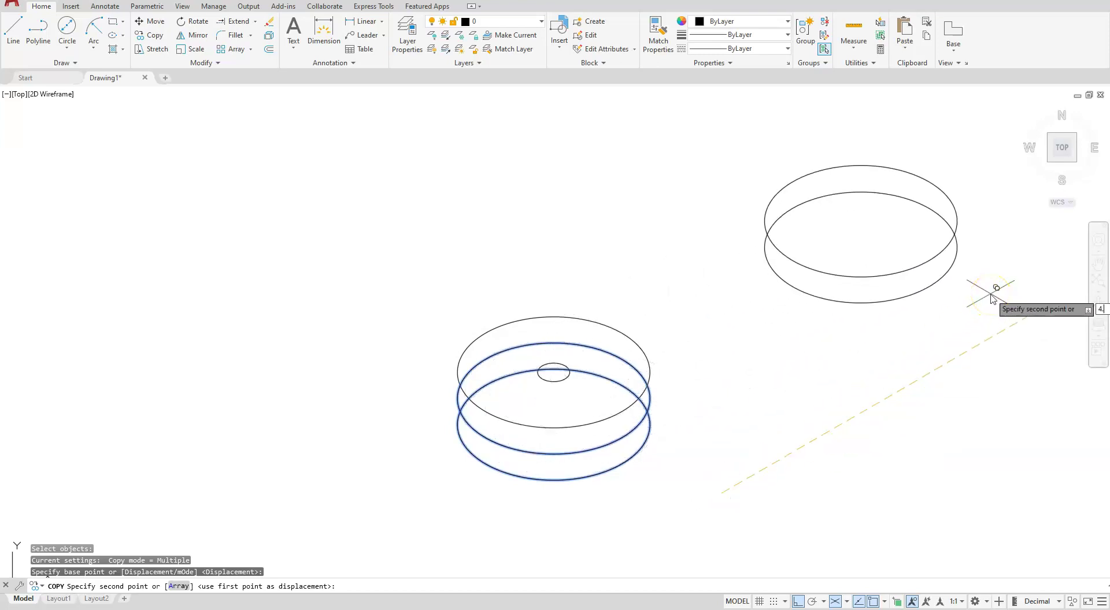
{"action": "type", "text": ".5"}
{"action": "key", "text": "Return"}
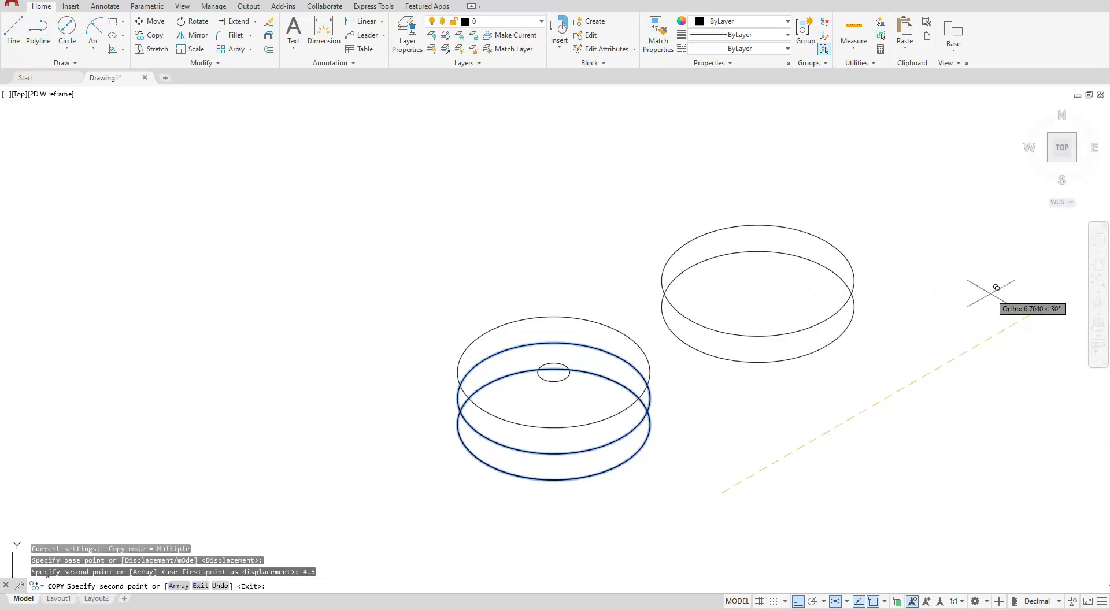
{"action": "key", "text": "Escape"}
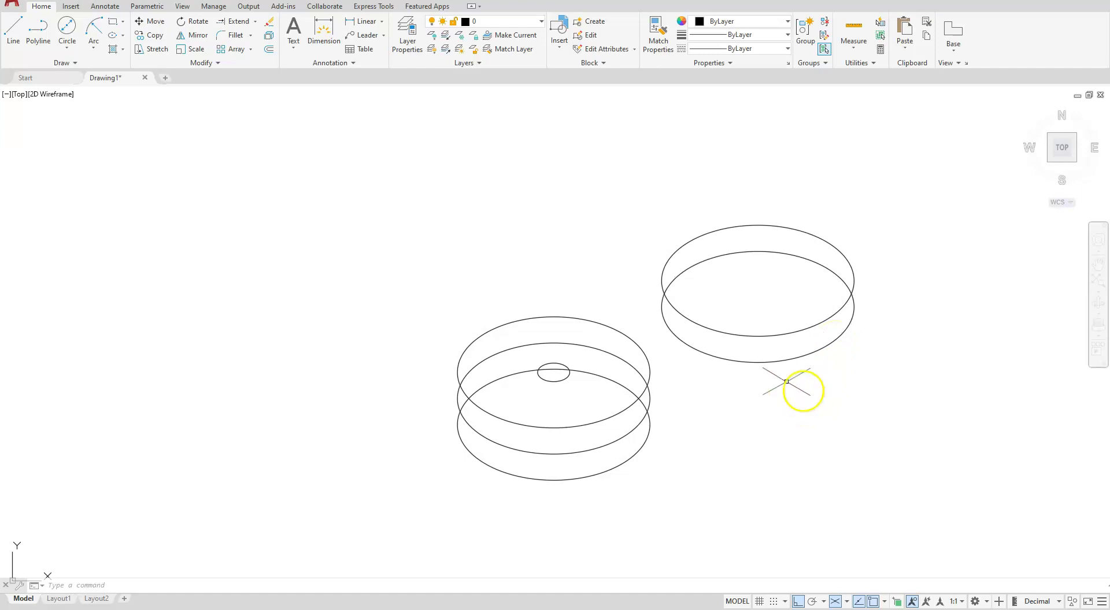
In Isoplane Right, copy the lower isocircle of the right-hand pair 0.5 straight down and 1.5 straight up.
{"action": "left_click", "coordinate": [152, 38]}
{"action": "left_click", "coordinate": [813, 353]}
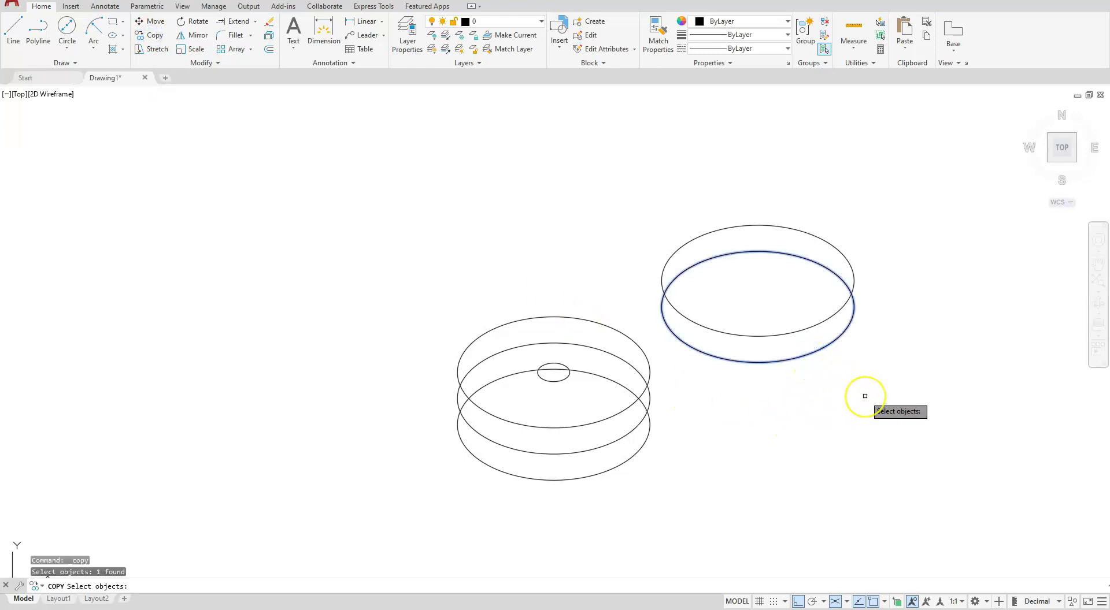
{"action": "key", "text": "Return"}
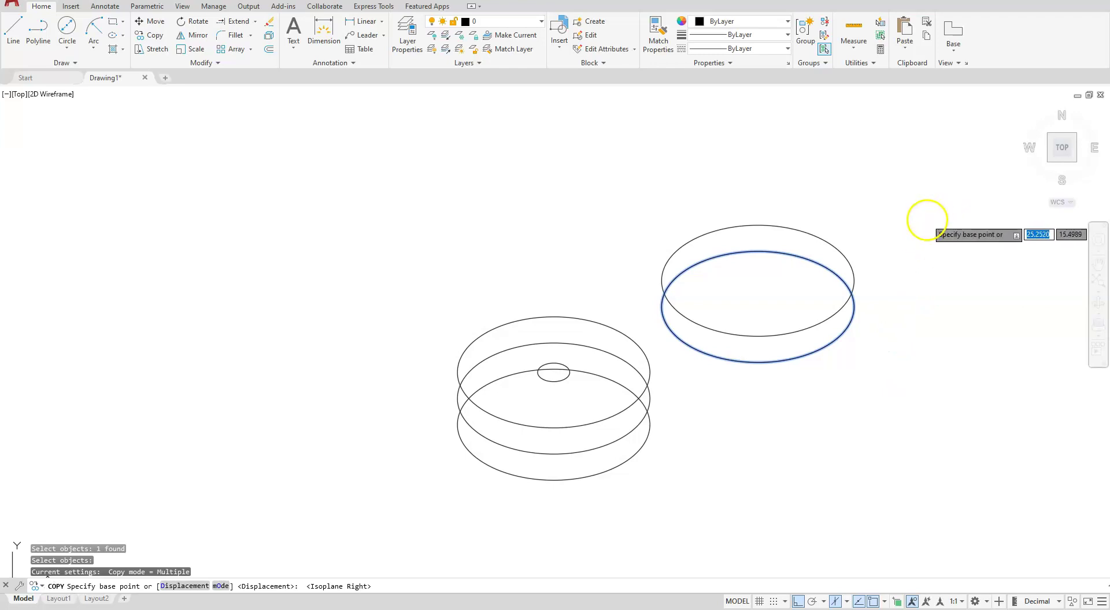
{"action": "left_click", "coordinate": [927, 220]}
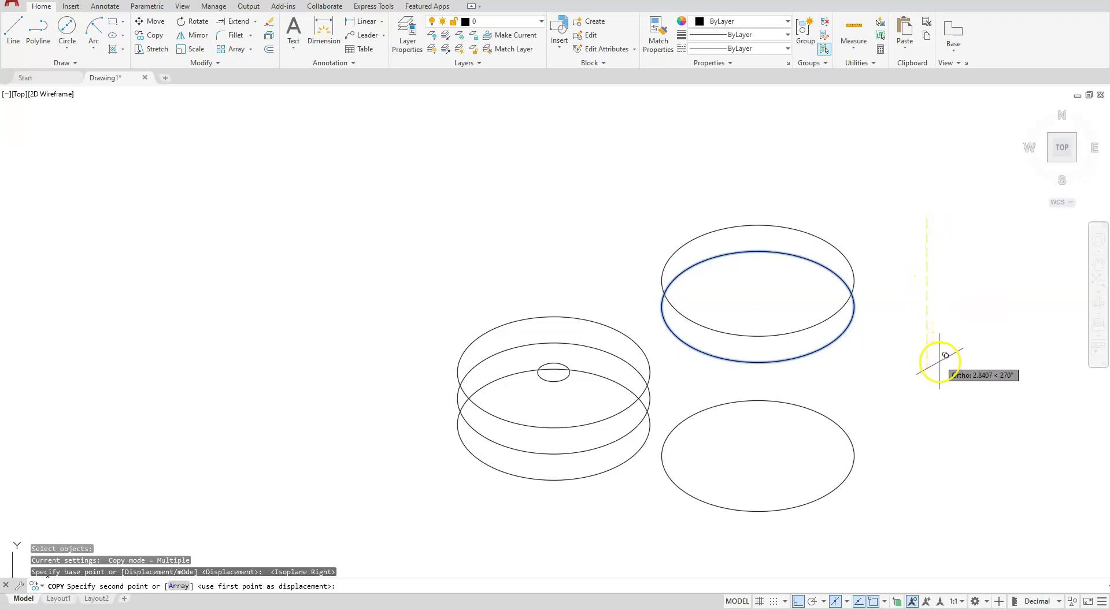
{"action": "type", "text": ".5"}
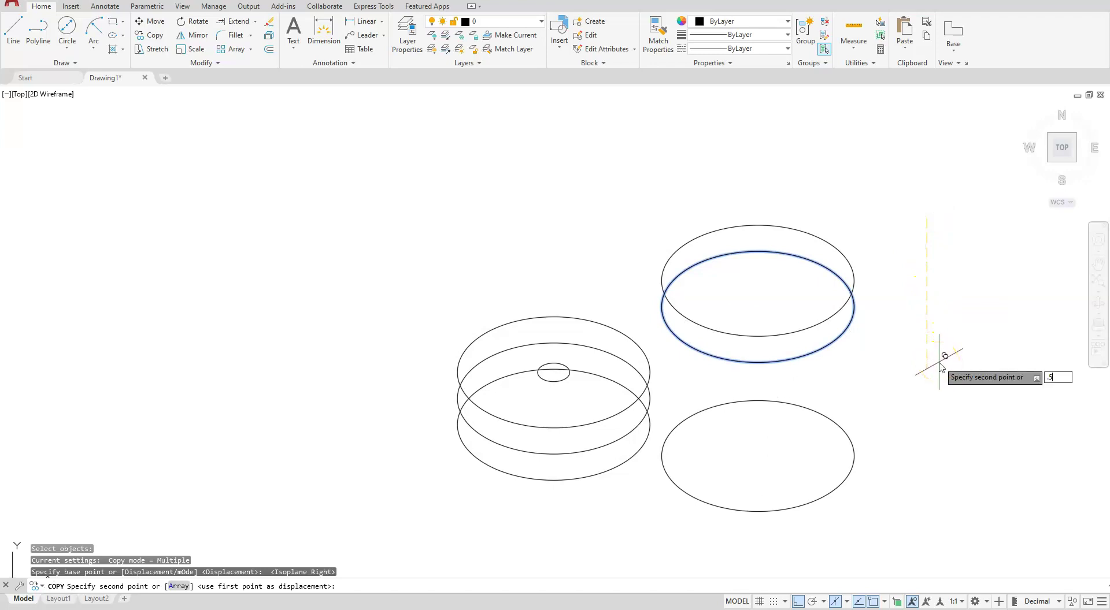
{"action": "key", "text": "Return"}
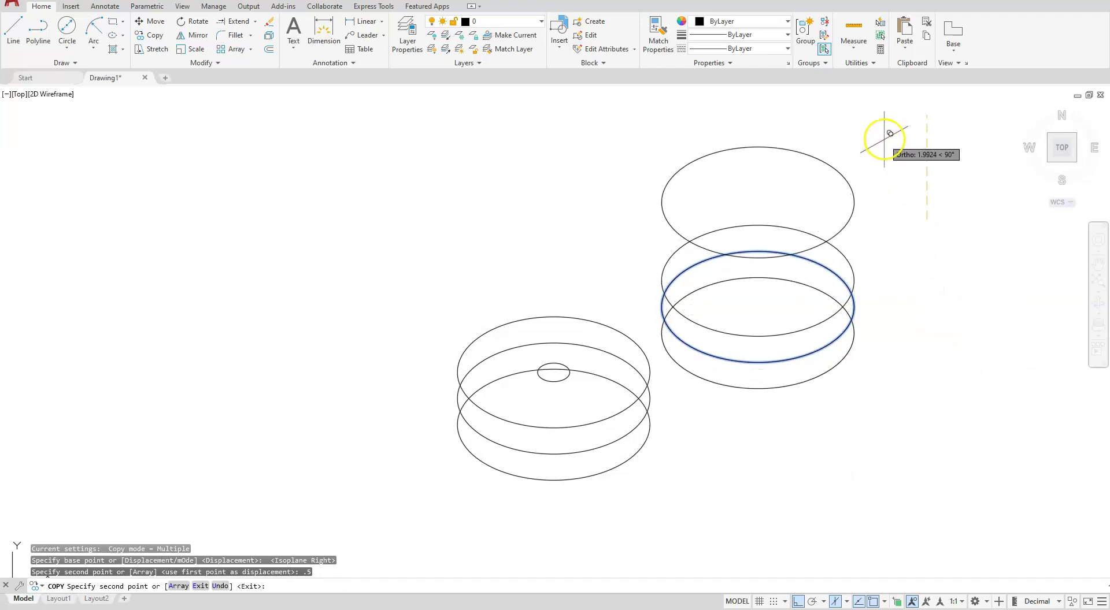
{"action": "type", "text": "1.5"}
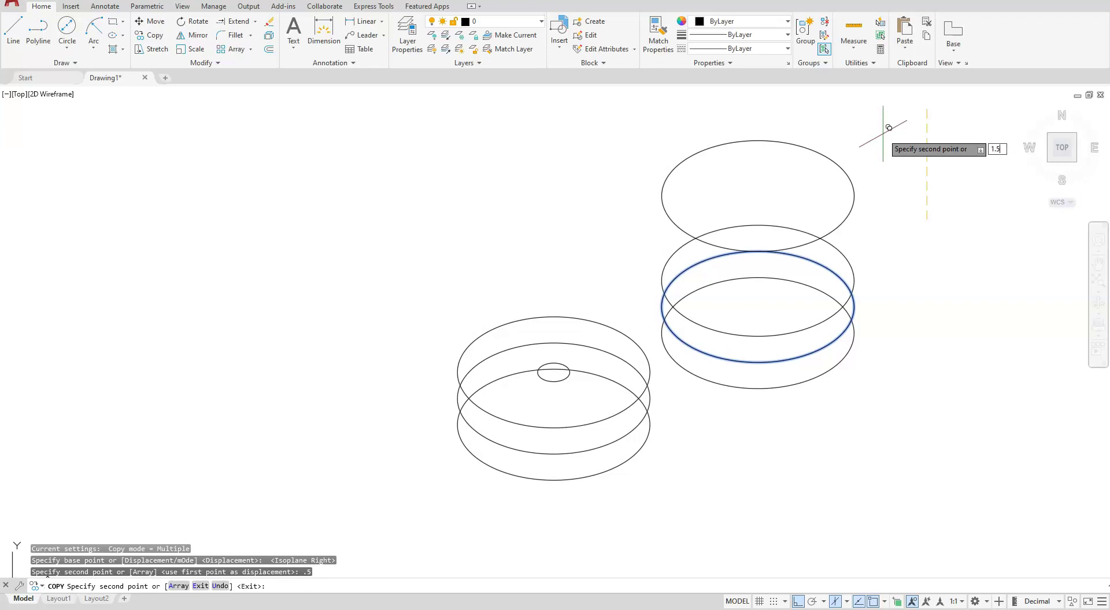
{"action": "key", "text": "Return"}
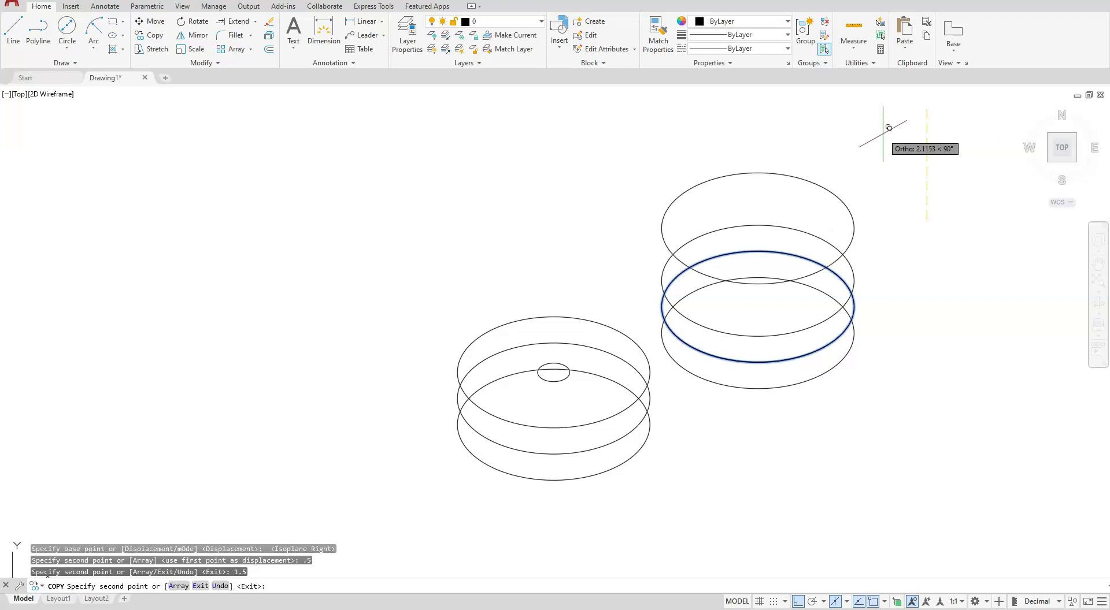
{"action": "key", "text": "Escape"}
{"action": "key", "text": "Escape"}
{"action": "key", "text": "Escape"}
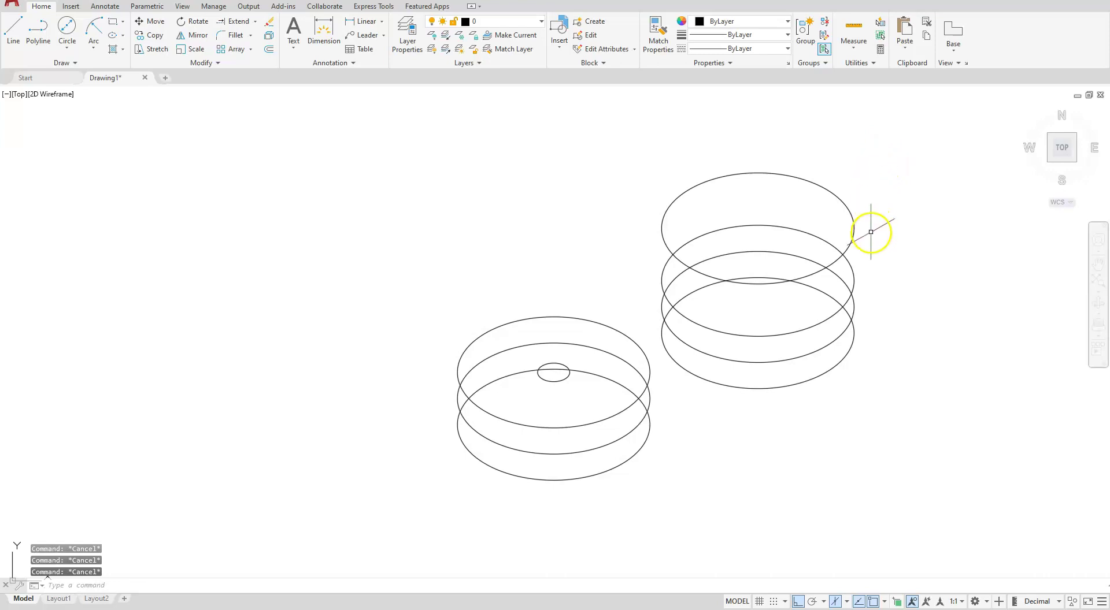
{"action": "left_click", "coordinate": [605, 471]}
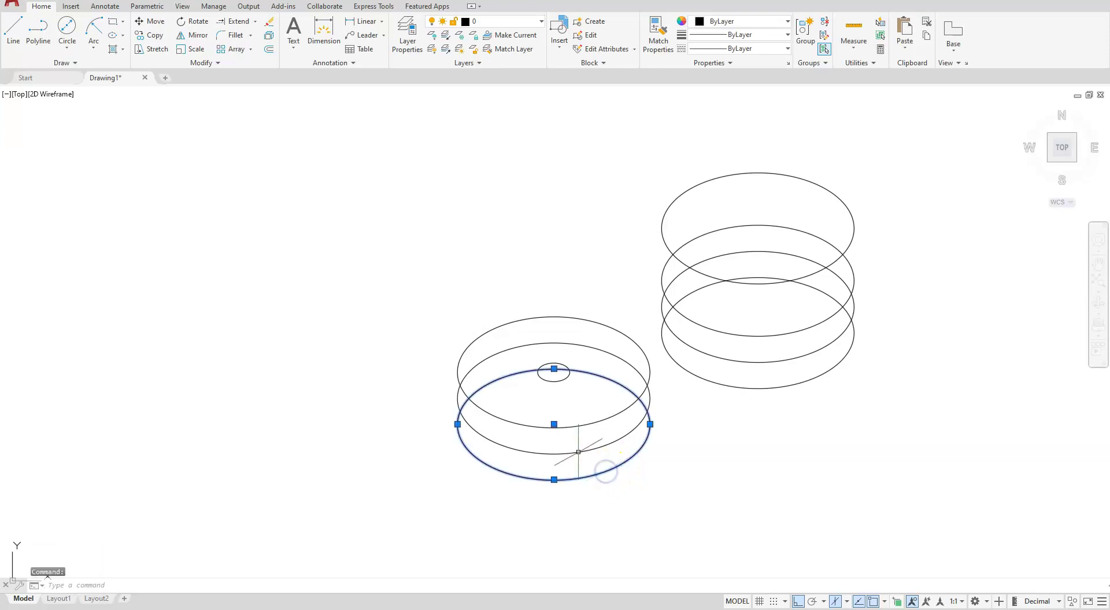
{"action": "left_click", "coordinate": [766, 361]}
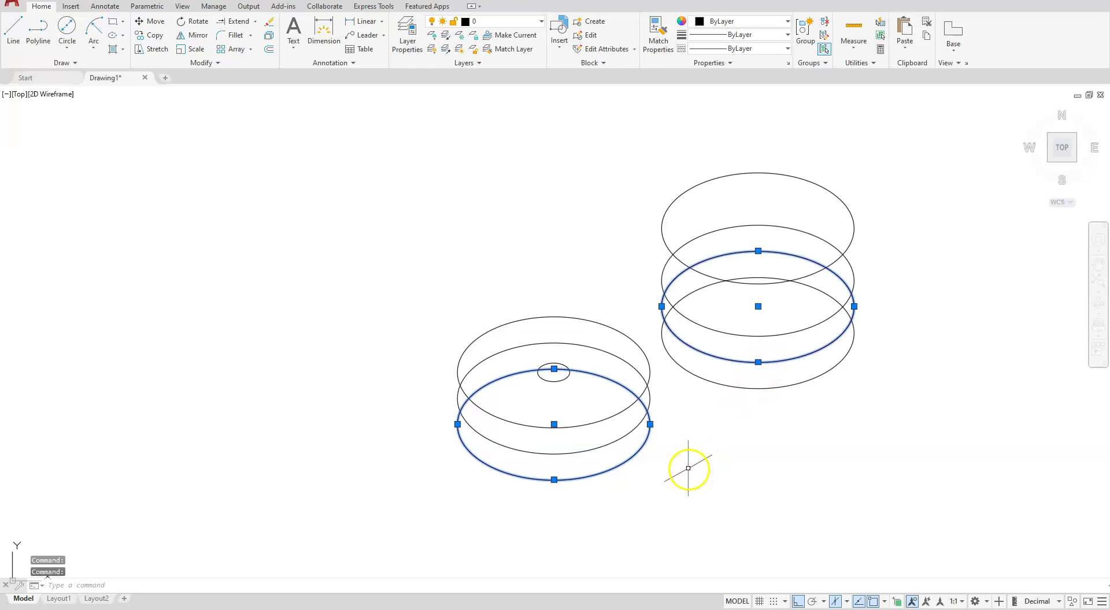
{"action": "key", "text": "Escape"}
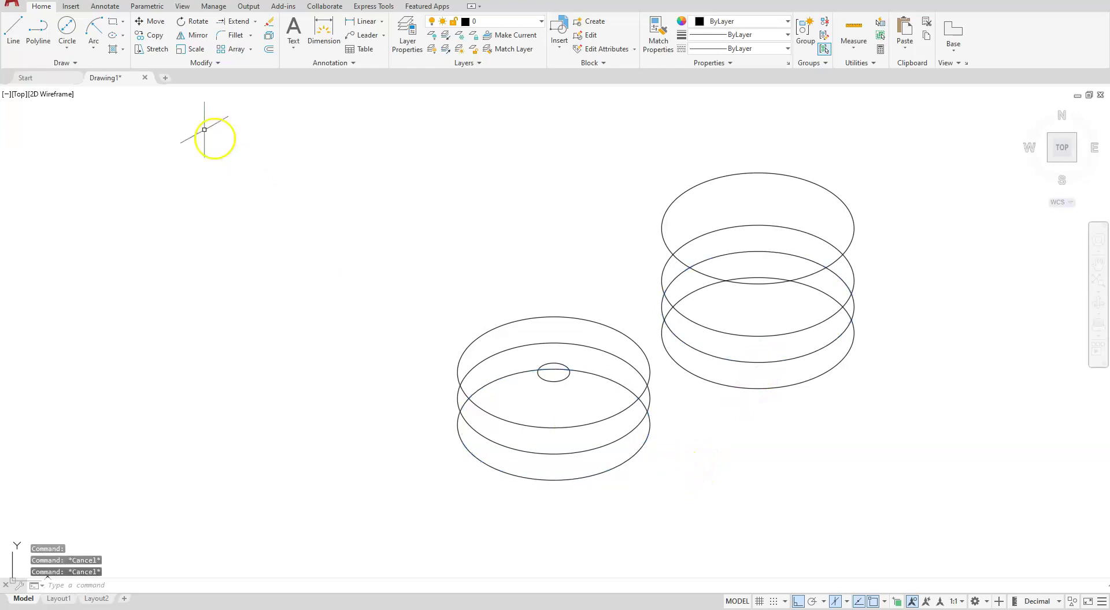
Draw a line from the centre of the lowest left-hand isocircle to the centre of the second-lowest right-hand isocircle, 4.5 long at 30°.
{"action": "left_click", "coordinate": [14, 29]}
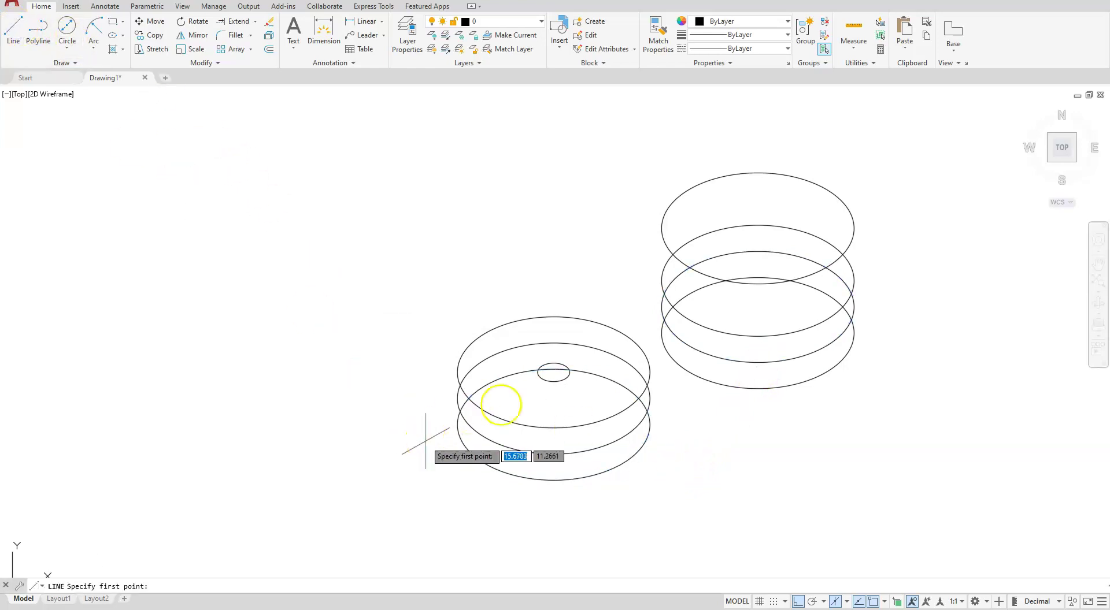
{"action": "scroll", "coordinate": [706, 434], "scroll_direction": "up", "scroll_amount": 5}
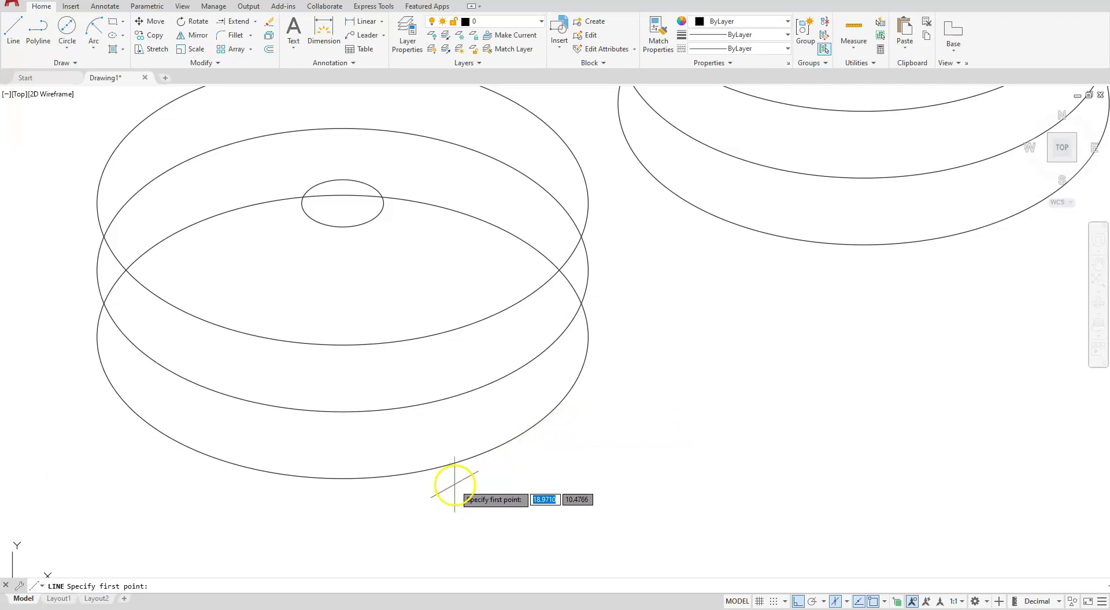
{"action": "left_click", "coordinate": [343, 337]}
{"action": "scroll", "coordinate": [347, 322], "scroll_direction": "down", "scroll_amount": 4}
{"action": "middle_click_drag", "start_coordinate": [470, 297], "coordinate": [354, 410]}
{"action": "scroll", "coordinate": [355, 409], "scroll_direction": "up", "scroll_amount": 2}
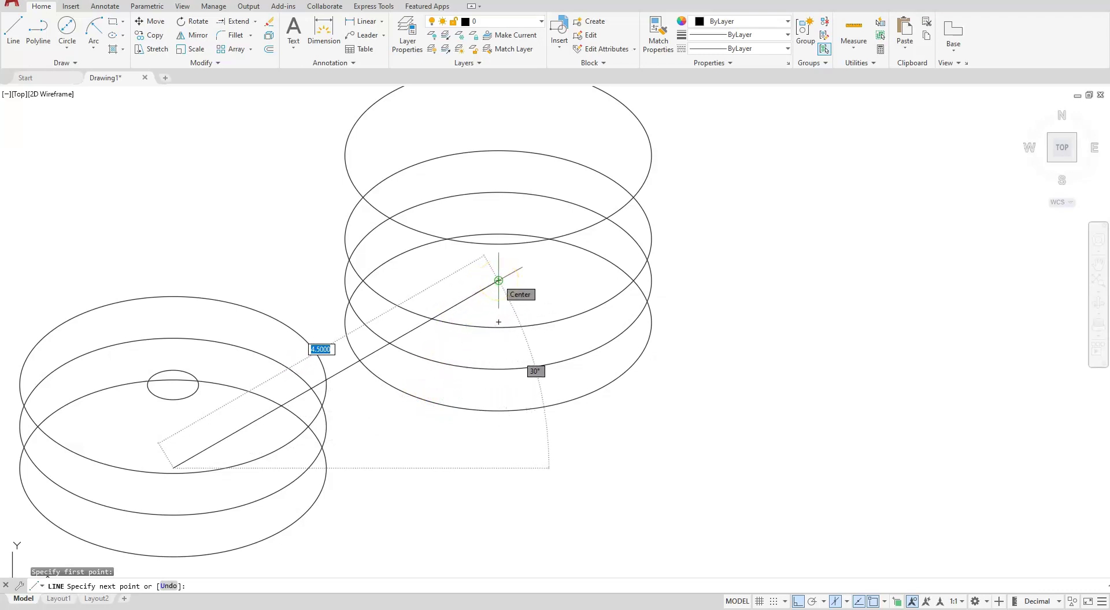
{"action": "left_click", "coordinate": [499, 281]}
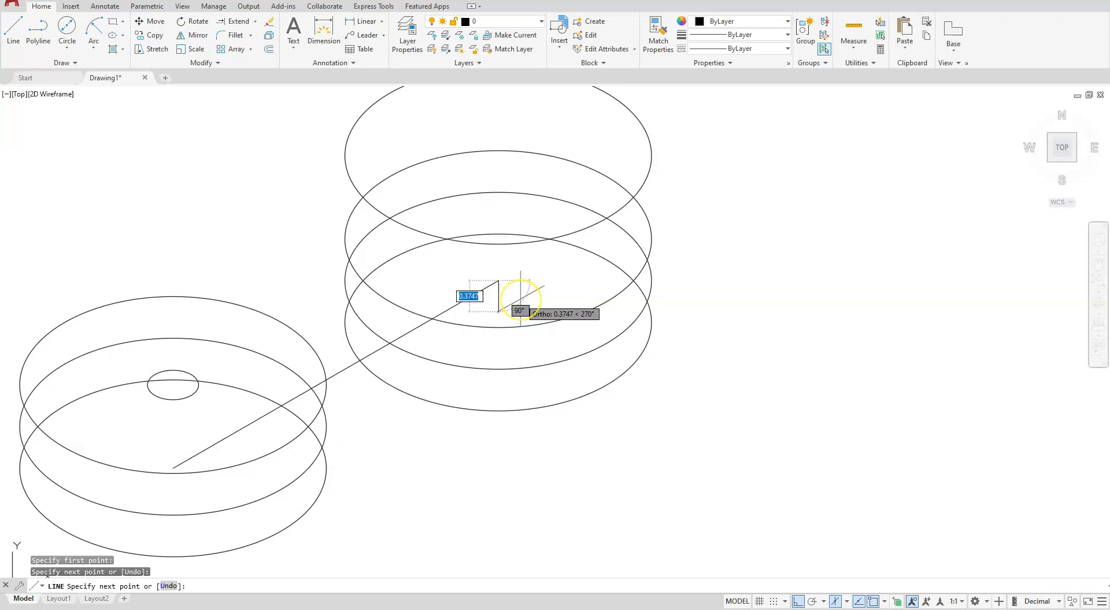
{"action": "key", "text": "Escape"}
{"action": "scroll", "coordinate": [520, 298], "scroll_direction": "down", "scroll_amount": 2}
{"action": "middle_click_drag", "start_coordinate": [429, 374], "coordinate": [555, 400]}
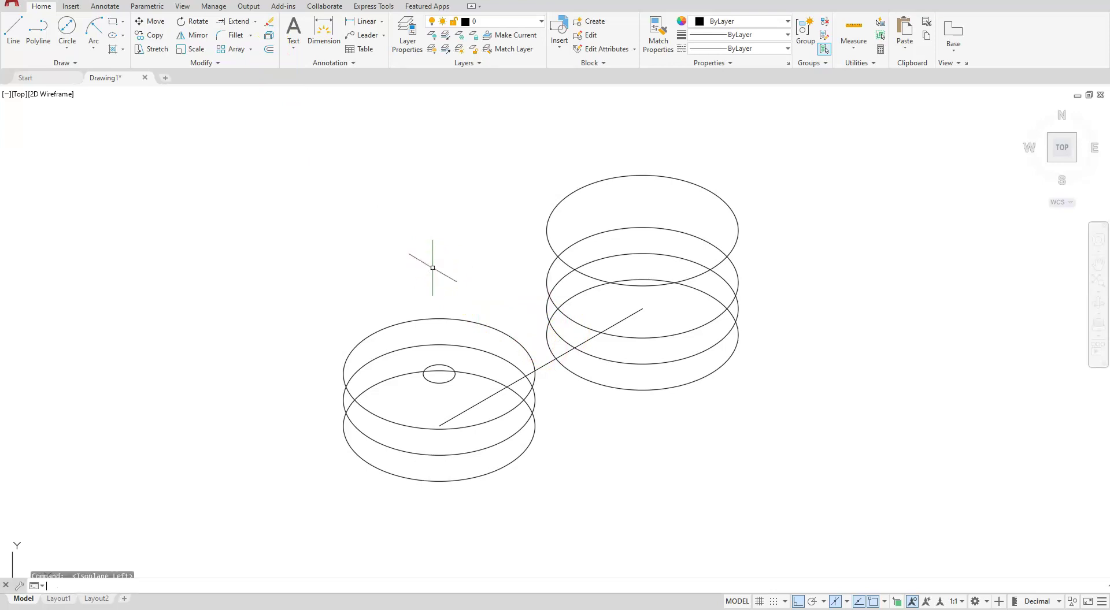
Switch to Isoplane Top and copy the centre line 1.5 units up and to the left along the 150° axis.
{"action": "key", "text": "F5"}
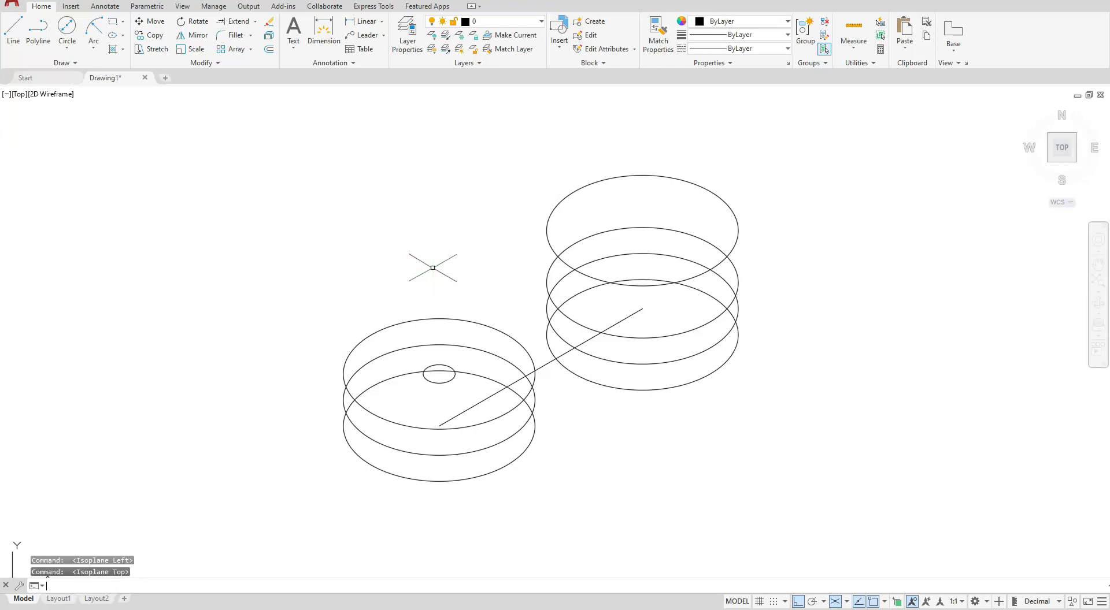
{"action": "left_click", "coordinate": [153, 36]}
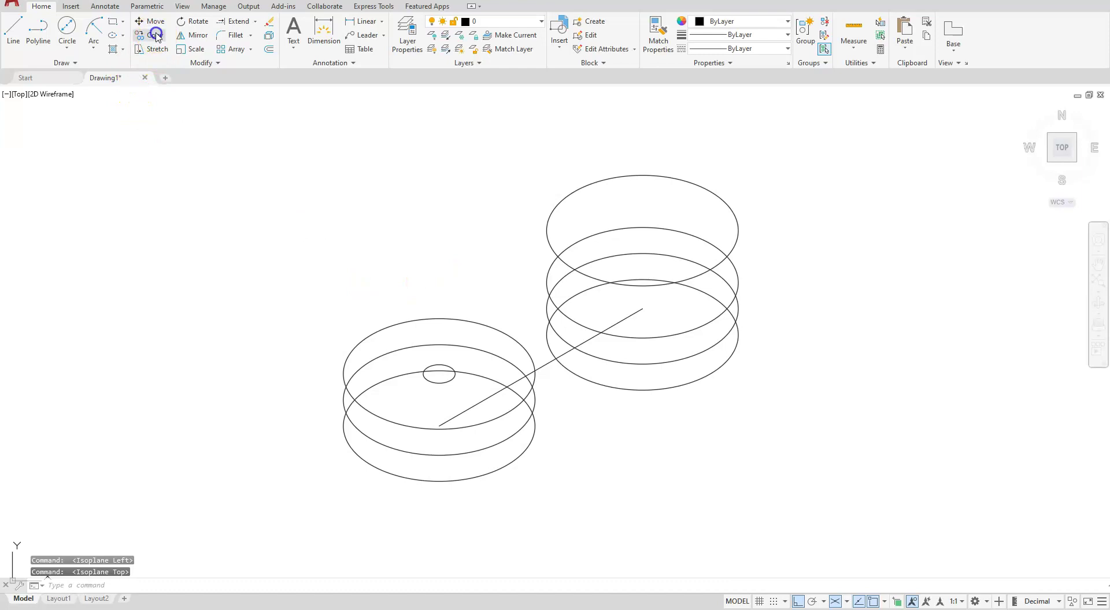
{"action": "left_click", "coordinate": [546, 365]}
{"action": "key", "text": "Return"}
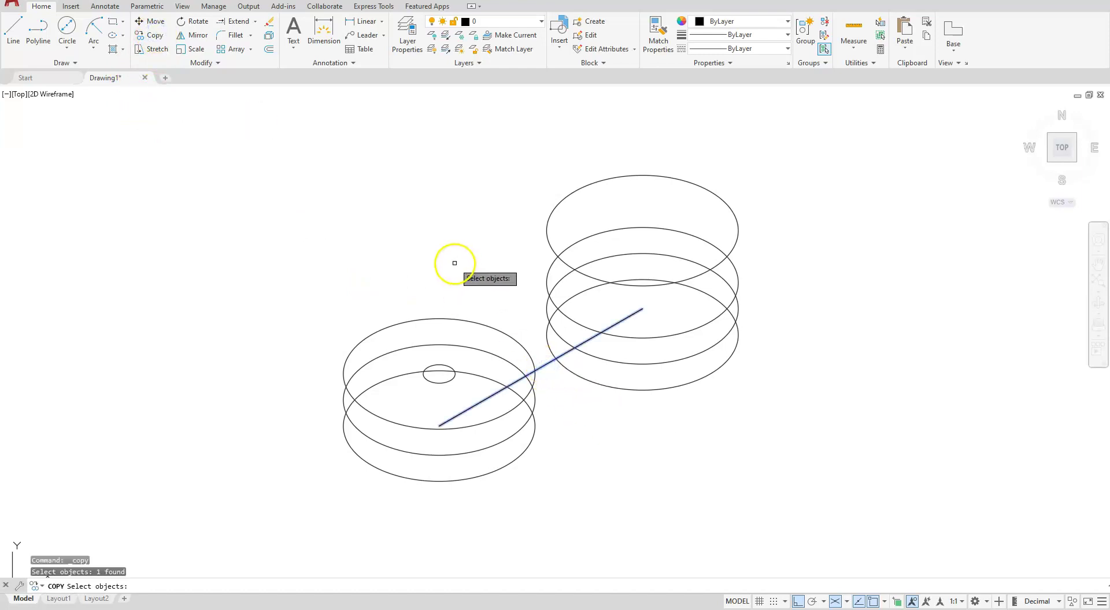
{"action": "left_click", "coordinate": [240, 293]}
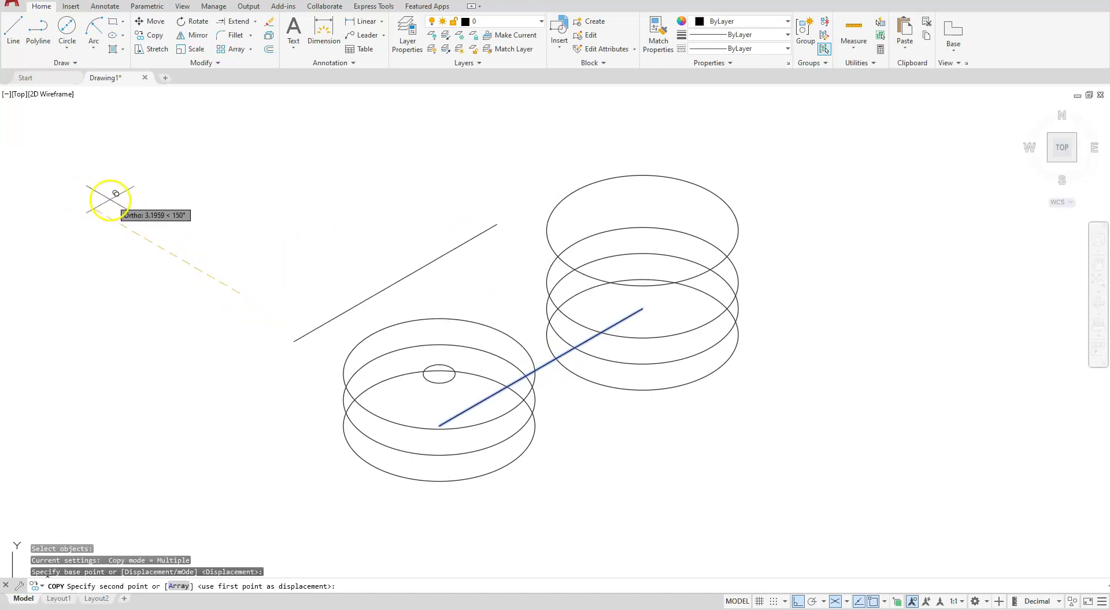
{"action": "type", "text": "1."}
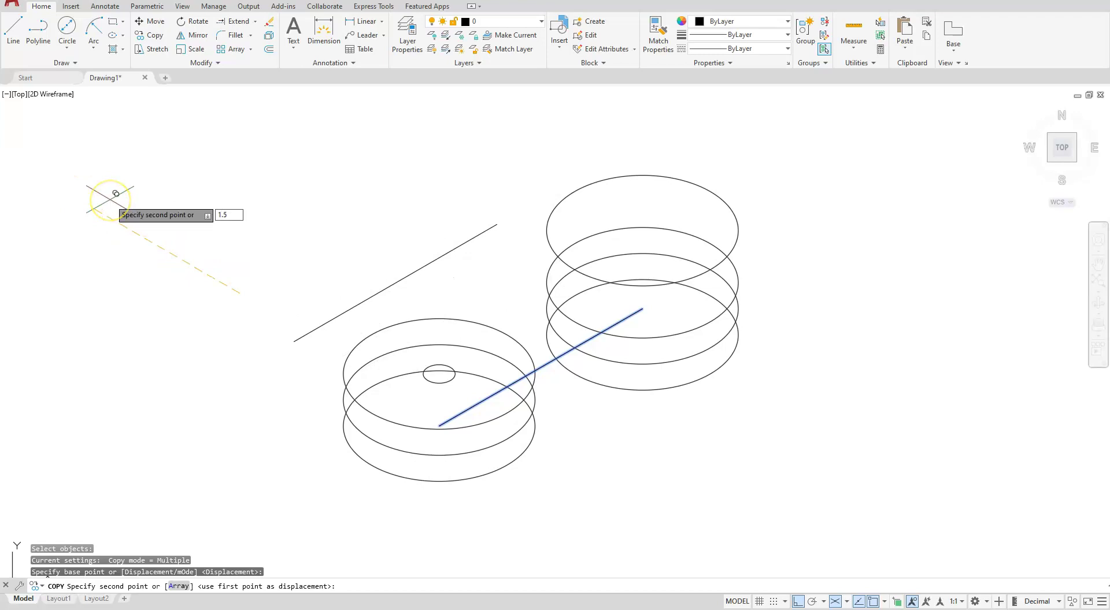
{"action": "type", "text": "5"}
{"action": "key", "text": "Return"}
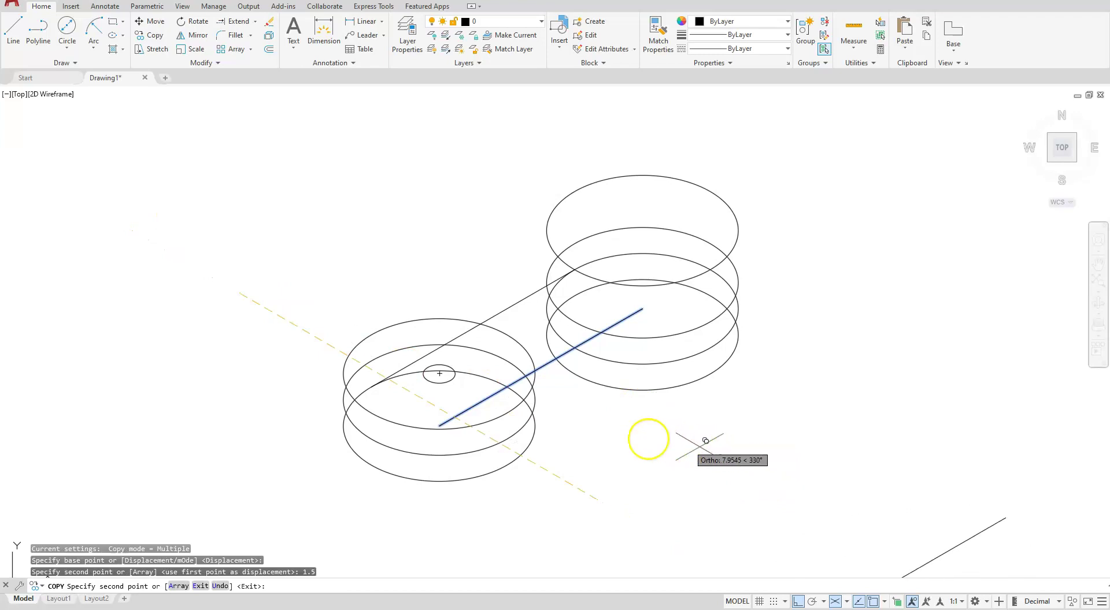
Copy the centre line 1.5 units down and to the right along the 330° axis, and erase the original line.
{"action": "type", "text": "1.5"}
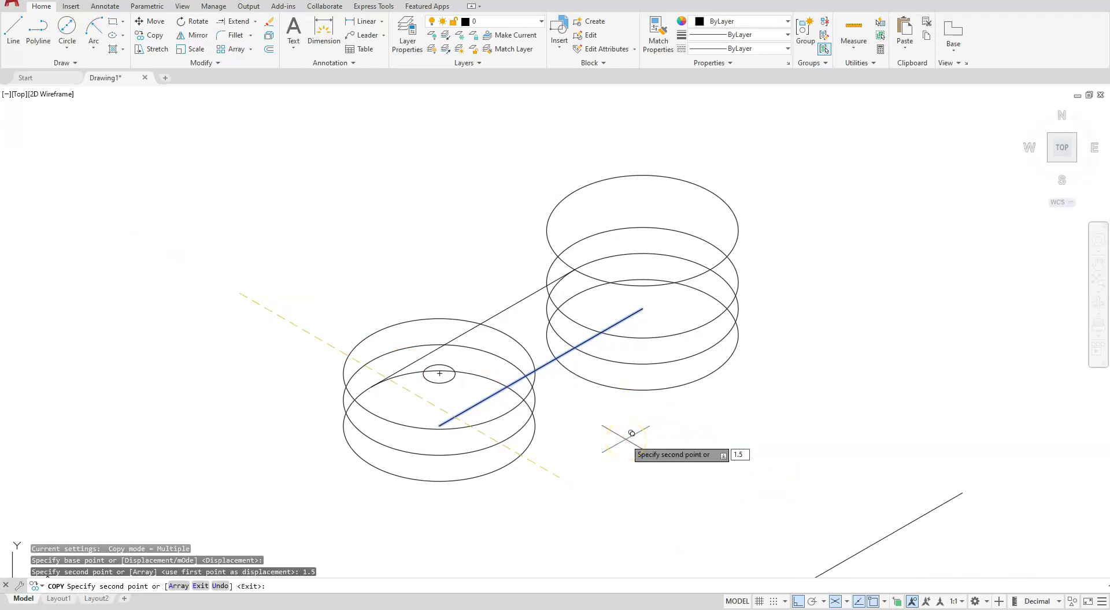
{"action": "key", "text": "Return"}
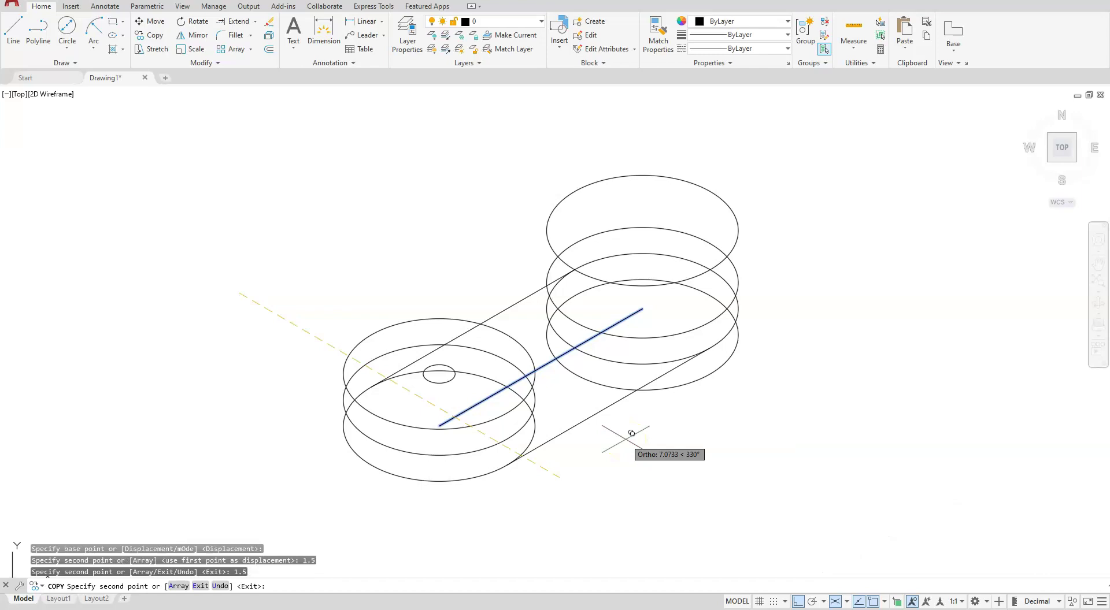
{"action": "right_click", "coordinate": [588, 416]}
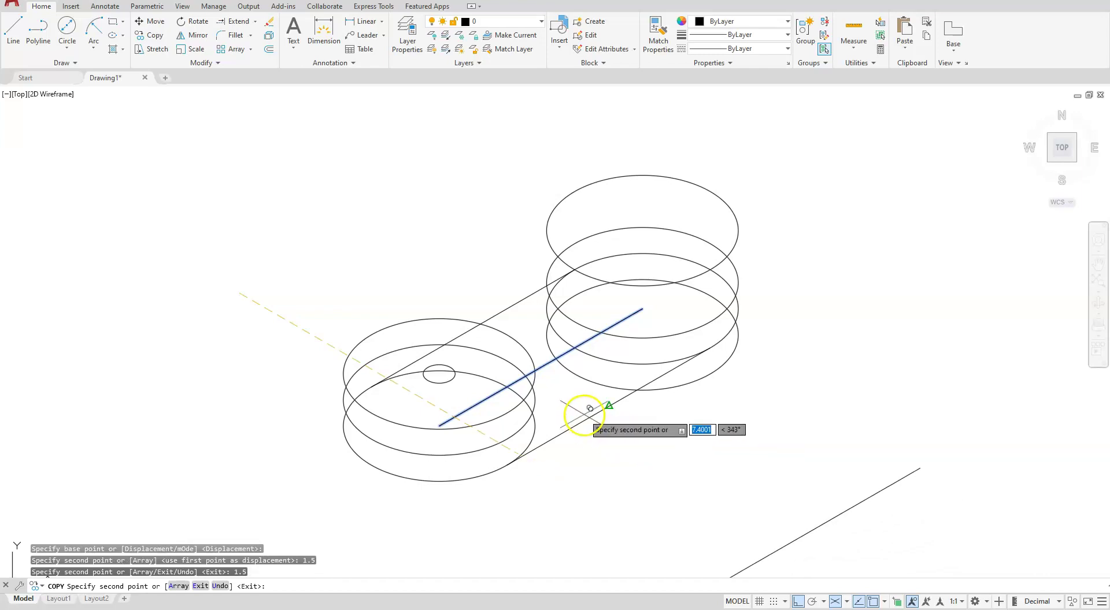
{"action": "key", "text": "Escape"}
{"action": "key", "text": "Escape"}
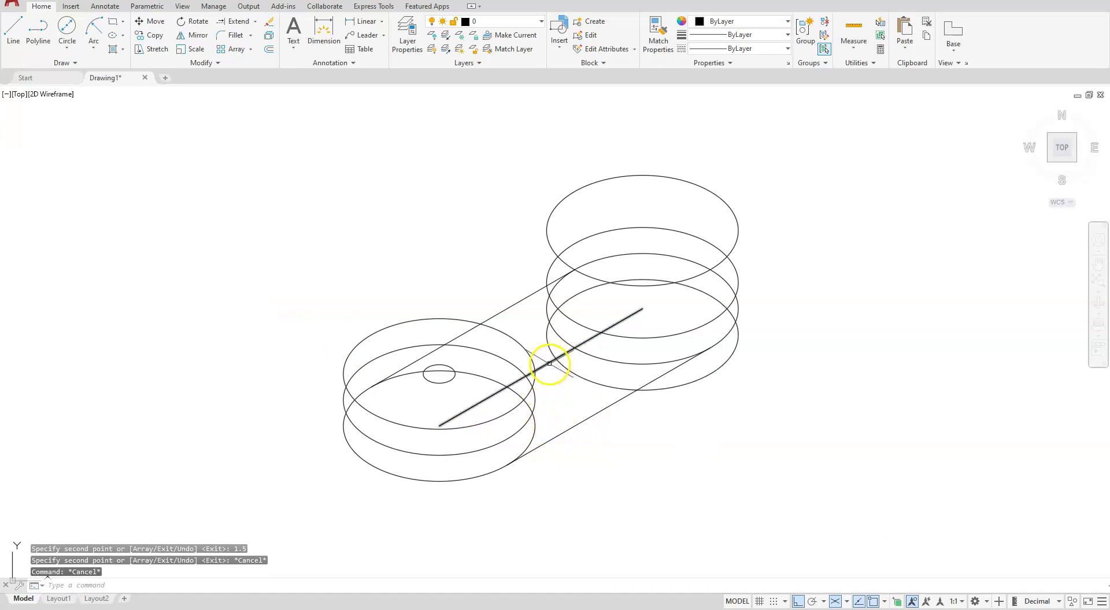
{"action": "left_click", "coordinate": [549, 363]}
{"action": "key", "text": "Delete"}
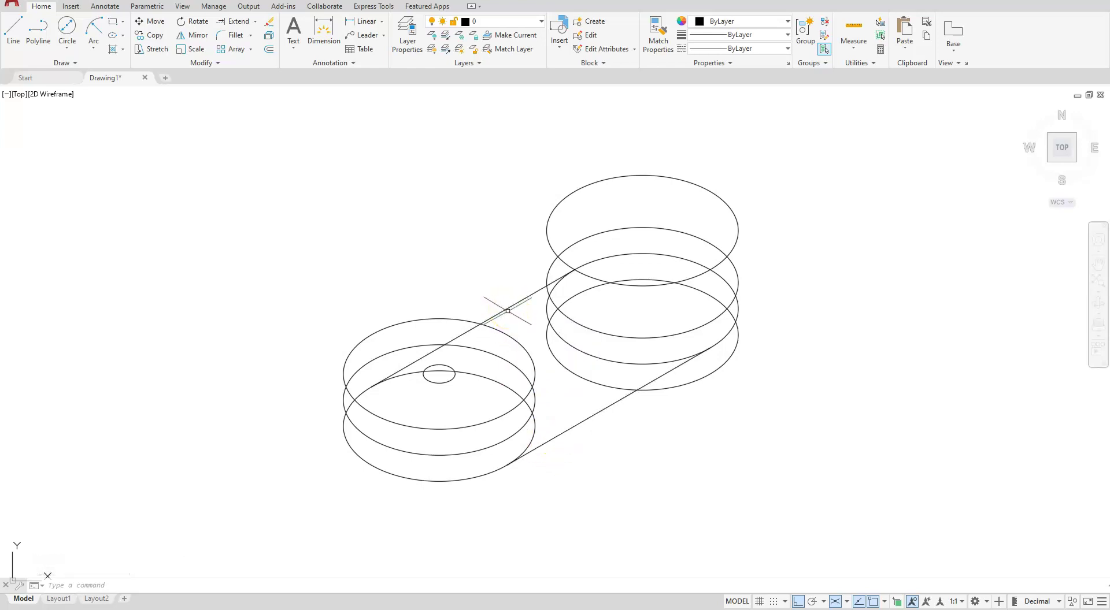
Copy both tangent lines 0.5 straight up in Isoplane Right.
{"action": "left_click", "coordinate": [154, 36]}
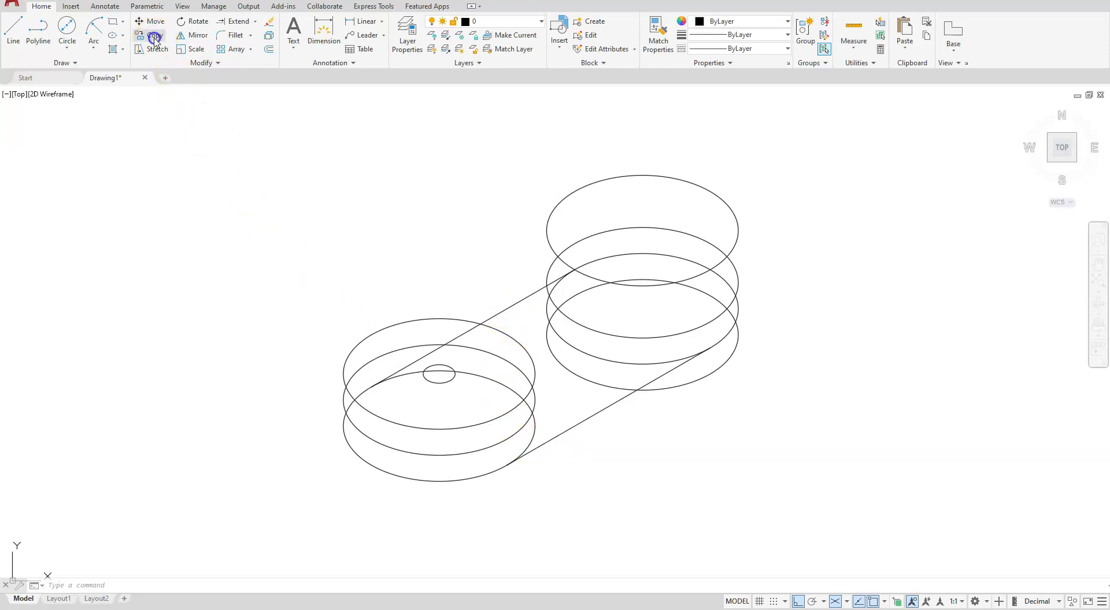
{"action": "left_click", "coordinate": [506, 311]}
{"action": "left_click", "coordinate": [572, 428]}
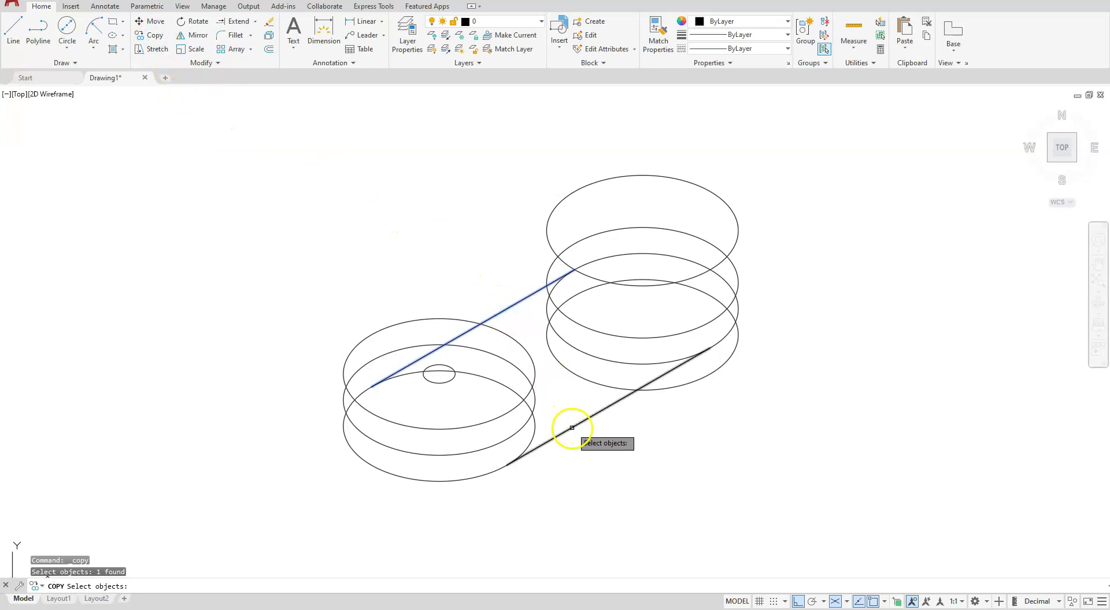
{"action": "key", "text": "Return"}
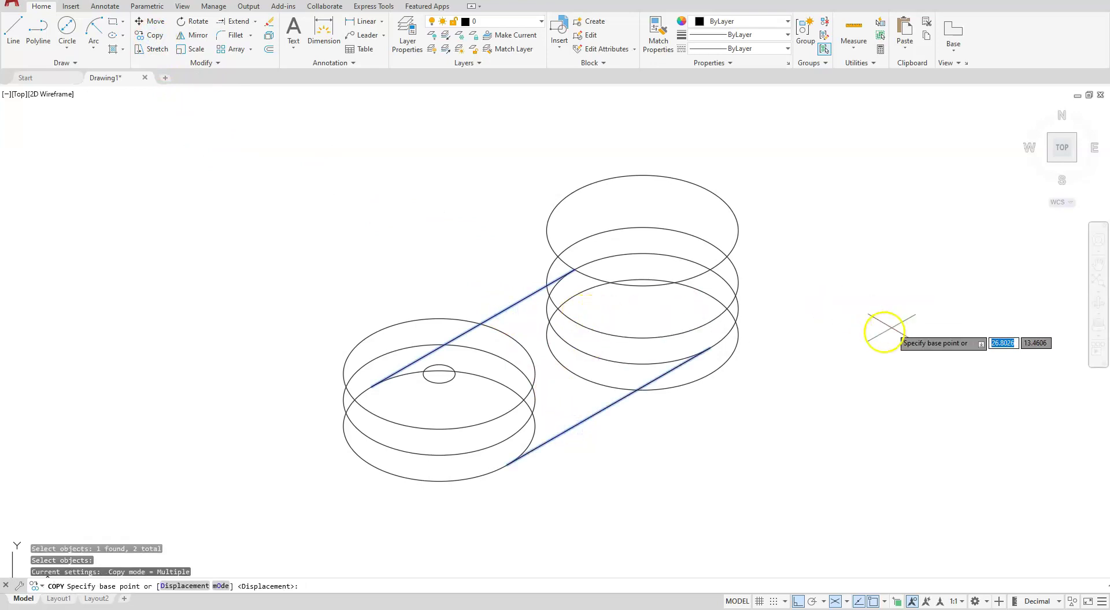
{"action": "left_click", "coordinate": [873, 331]}
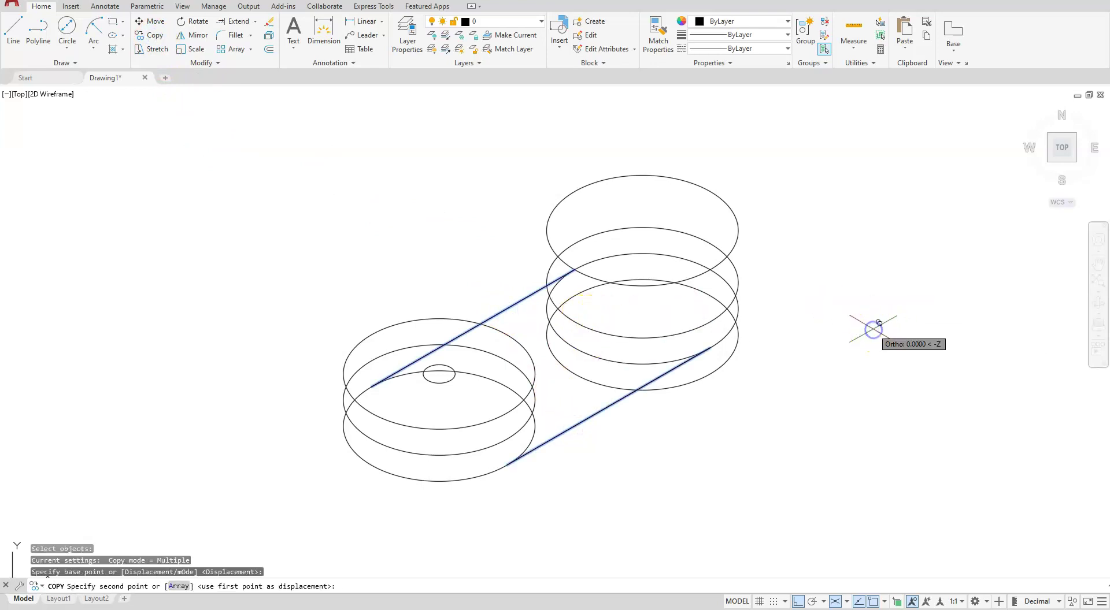
{"action": "key", "text": "F5"}
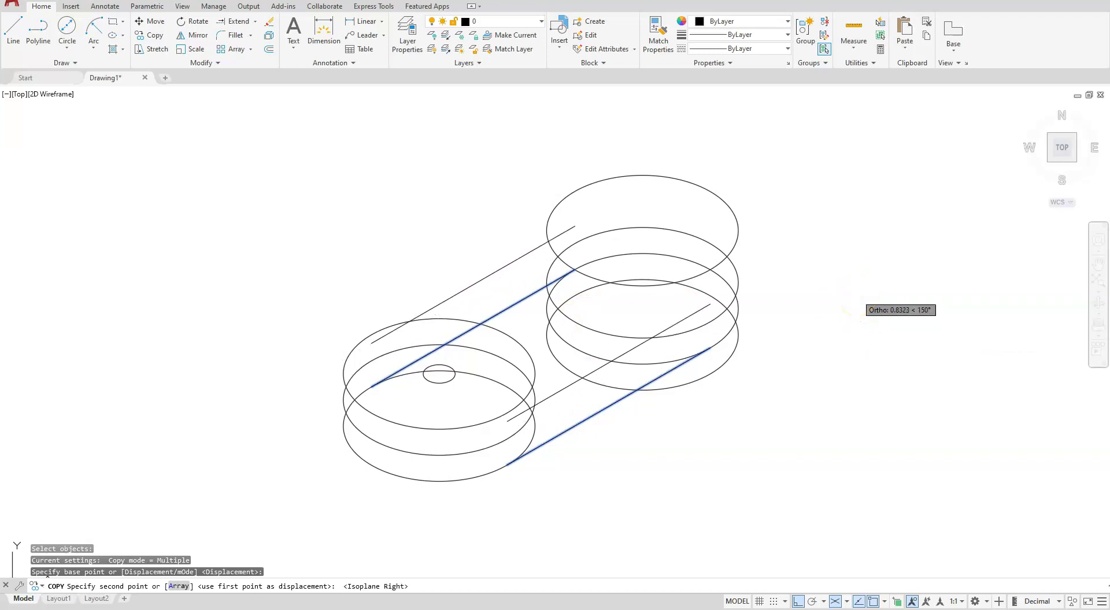
{"action": "left_click", "coordinate": [863, 291]}
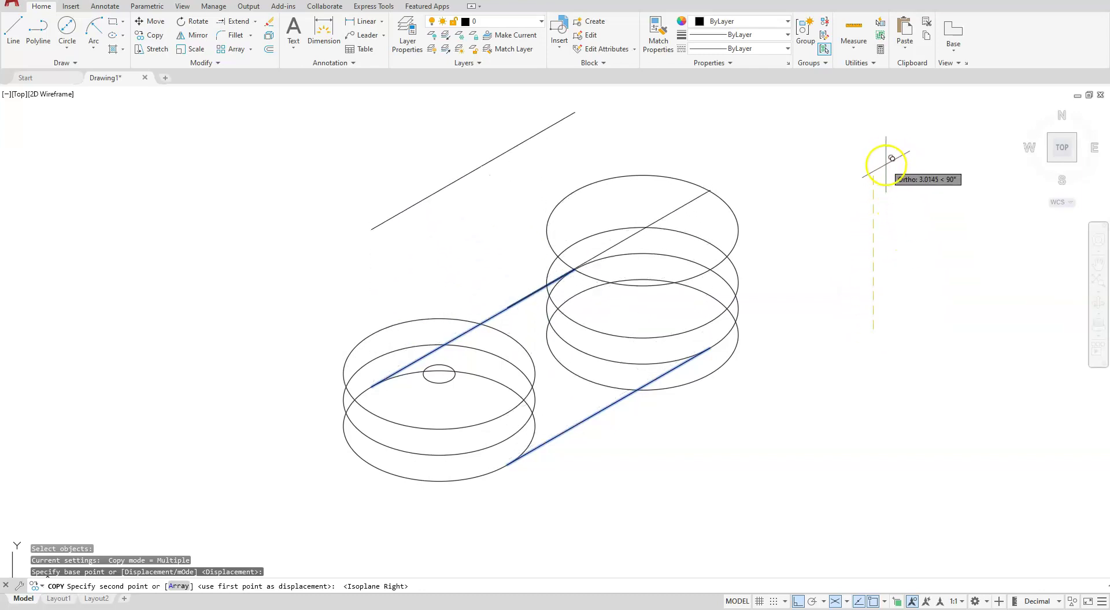
{"action": "type", "text": "."}
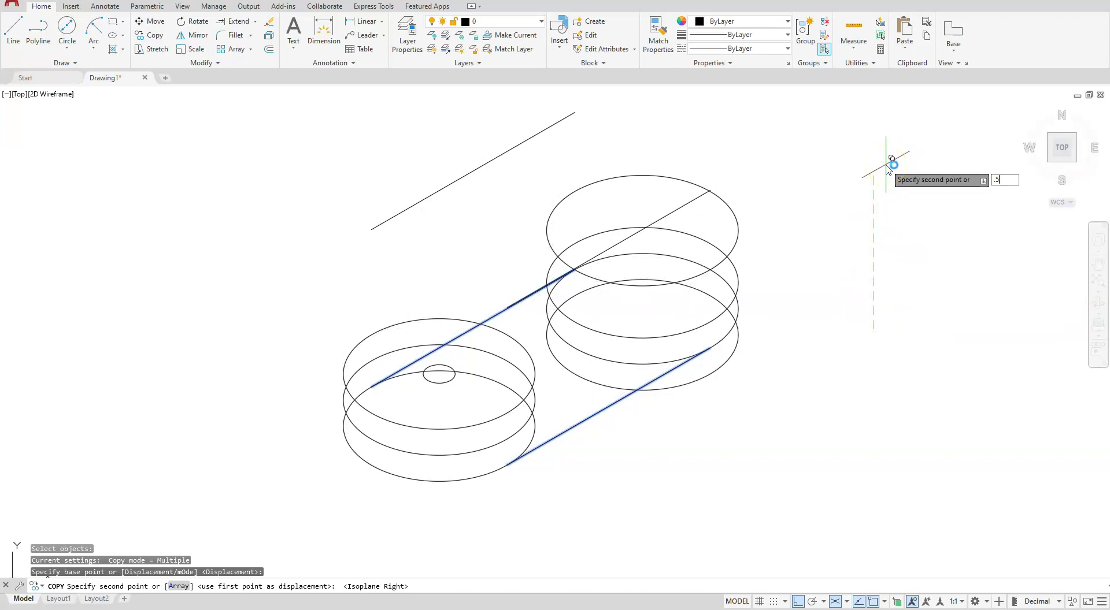
{"action": "type", "text": "5"}
{"action": "key", "text": "Return"}
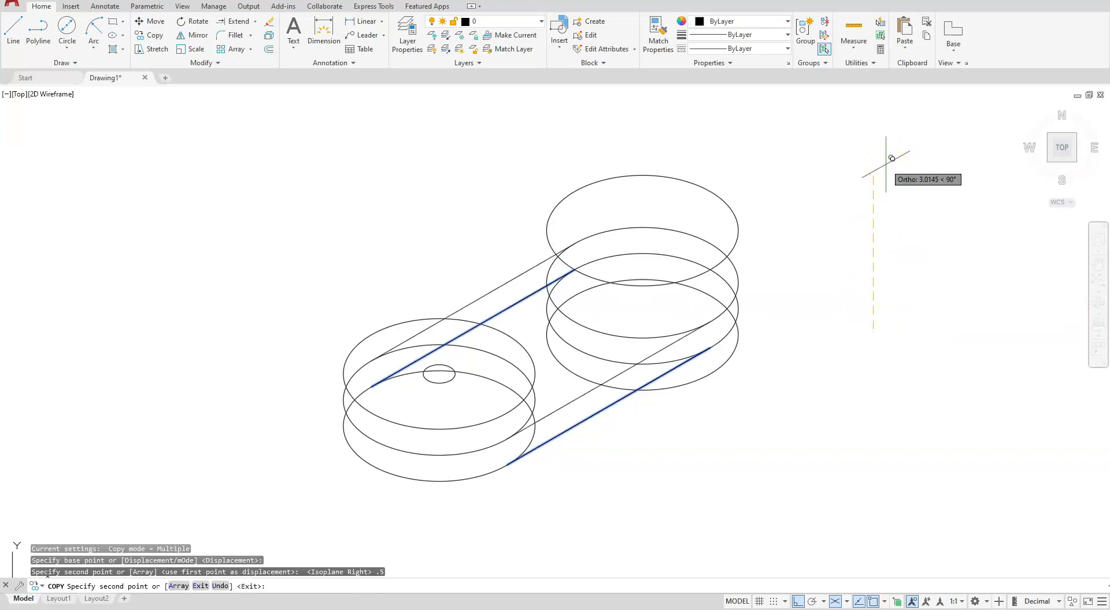
{"action": "key", "text": "Escape"}
{"action": "key", "text": "Escape"}
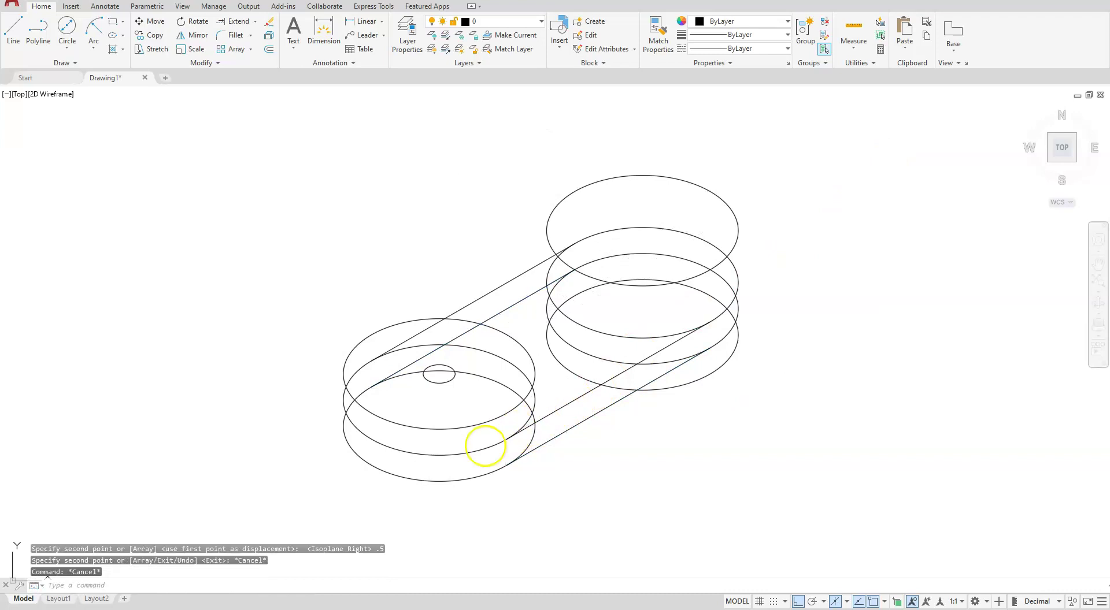
{"action": "key", "text": "Escape"}
Erase the lower rear tangent line and trim the upper rear line back to the edge of the top left-hand isocircle.
{"action": "scroll", "coordinate": [513, 416], "scroll_direction": "up", "scroll_amount": 3}
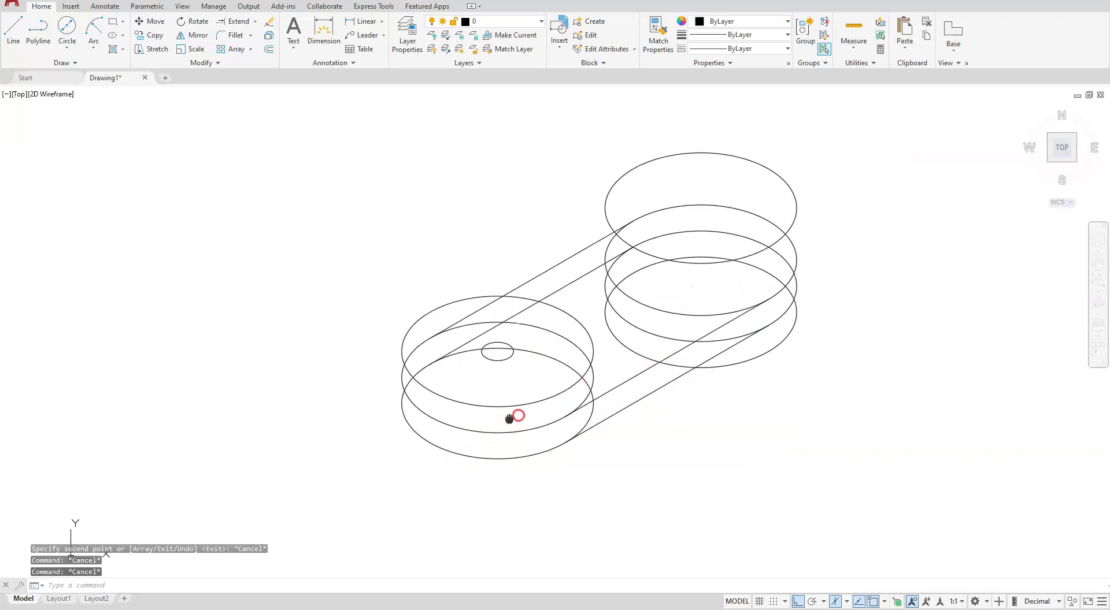
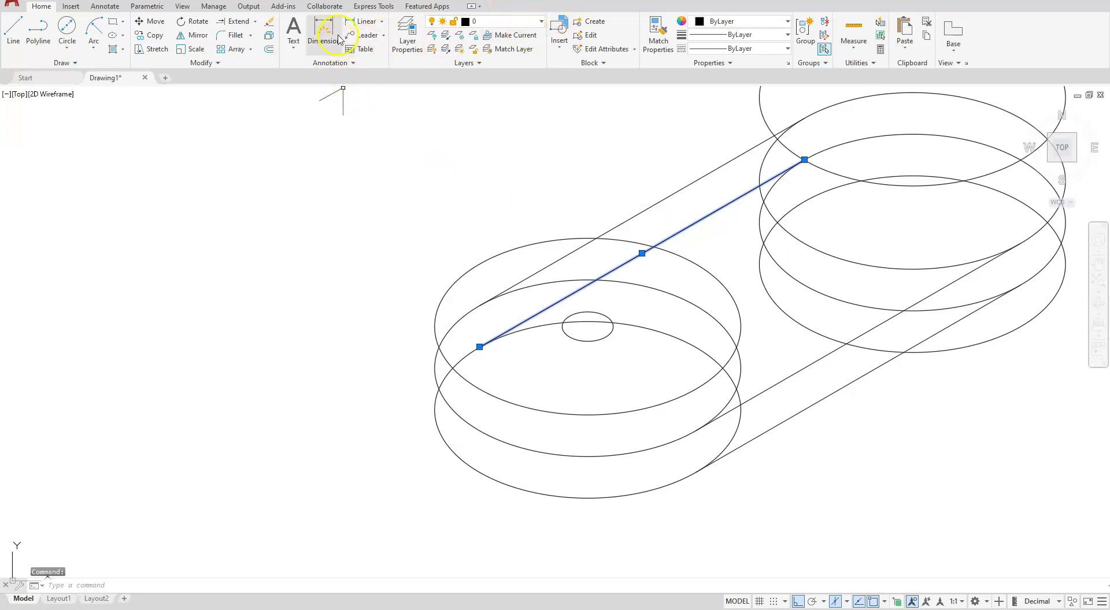
{"action": "left_click", "coordinate": [270, 26]}
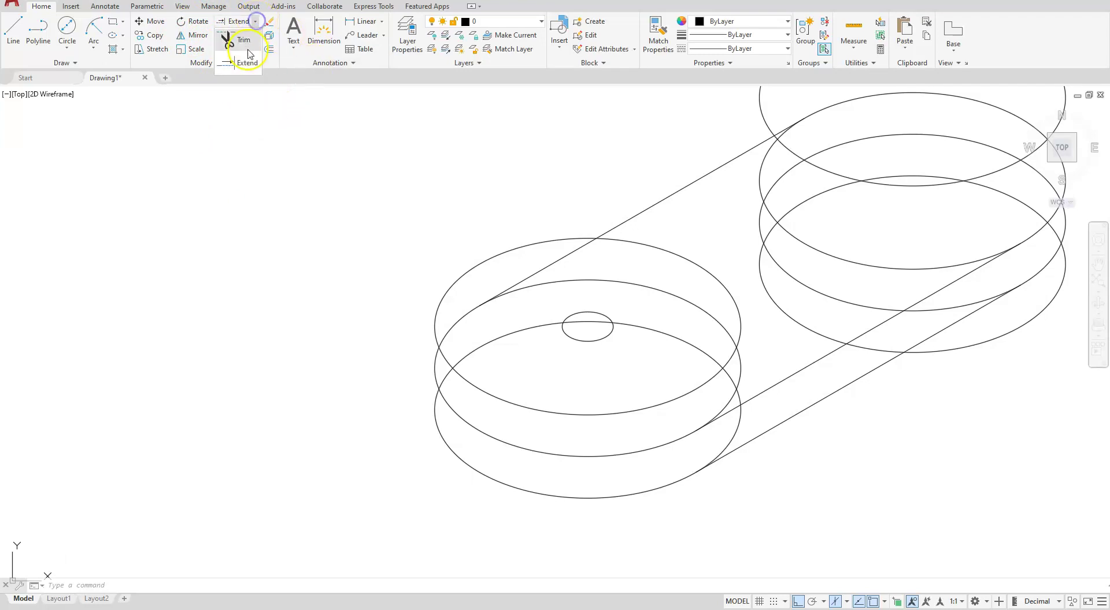
{"action": "left_click", "coordinate": [243, 39]}
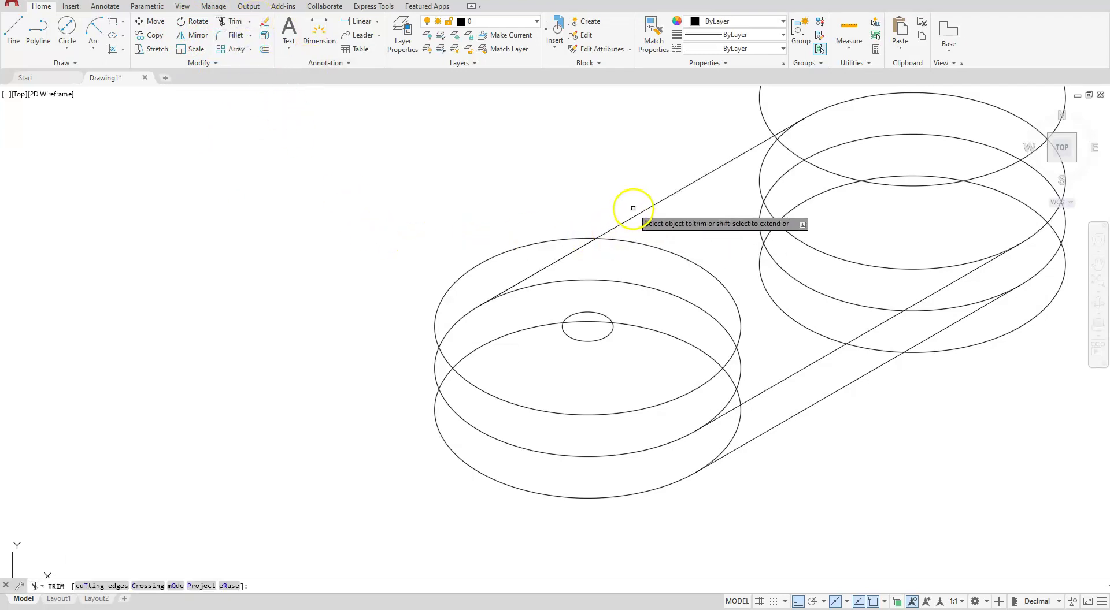
{"action": "left_click", "coordinate": [551, 267]}
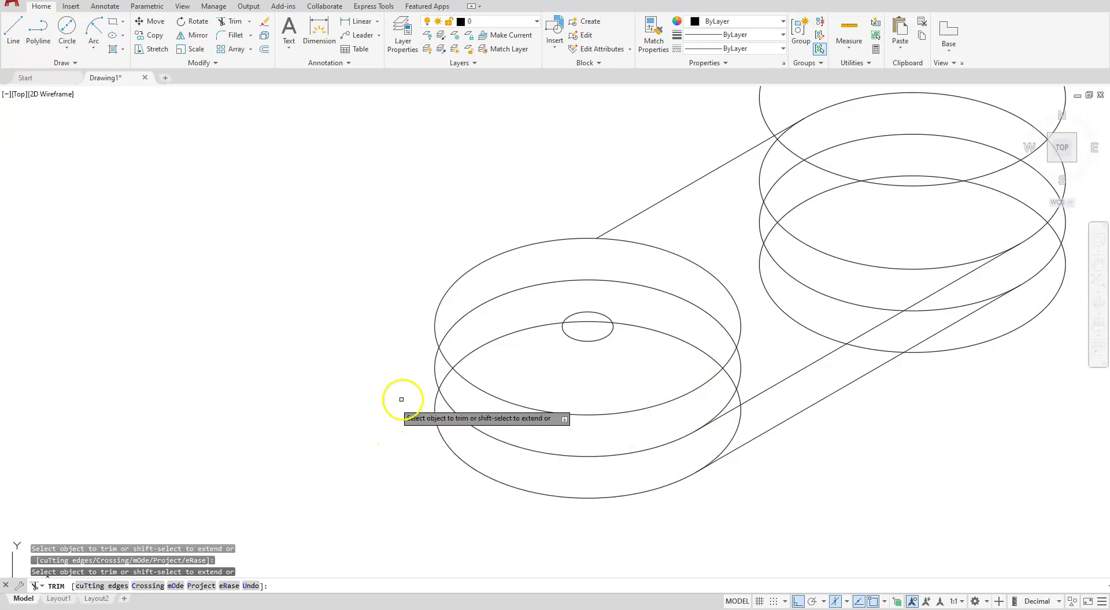
{"action": "key", "text": "Escape"}
{"action": "scroll", "coordinate": [408, 399], "scroll_direction": "down", "scroll_amount": 2}
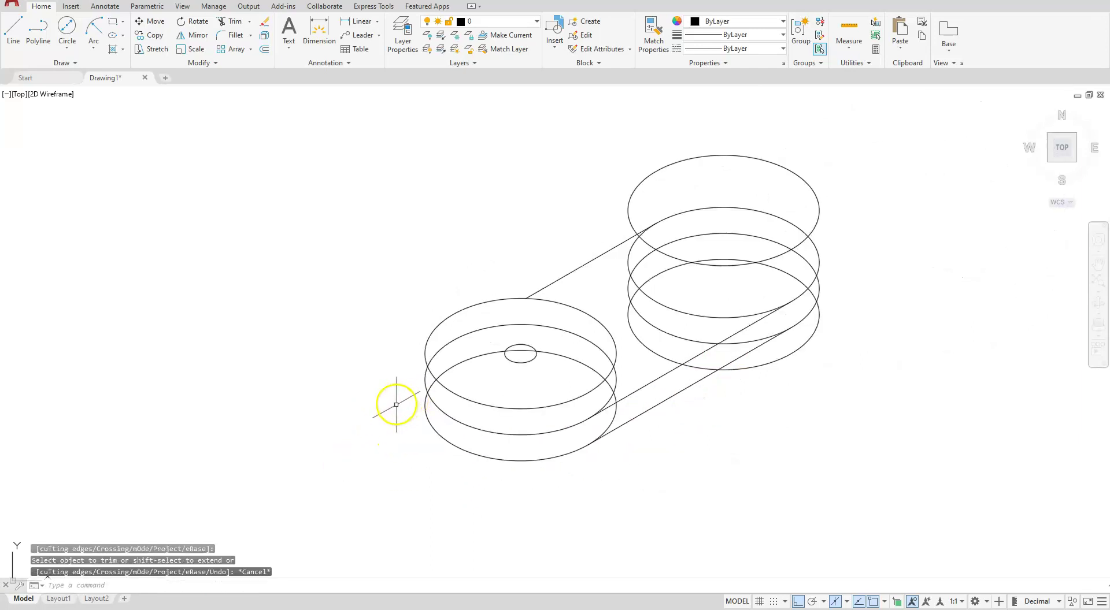
{"action": "left_click", "coordinate": [428, 422]}
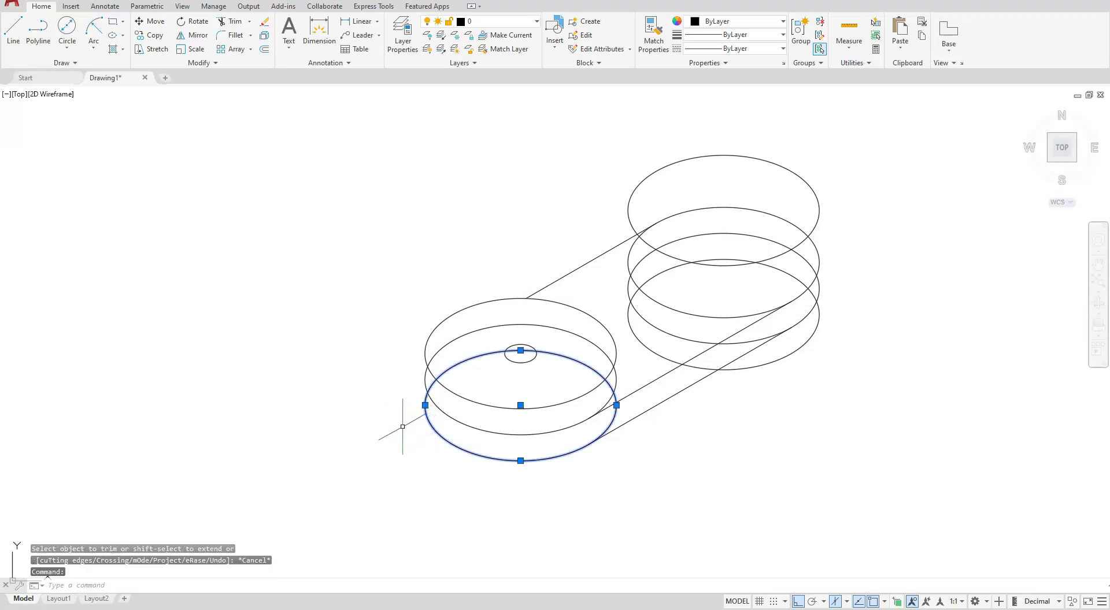
{"action": "key", "text": "Escape"}
Draw a vertical line joining the right quadrants of the rear cylinder's bottom and top isocircles.
{"action": "middle_click_drag", "start_coordinate": [703, 316], "coordinate": [663, 374]}
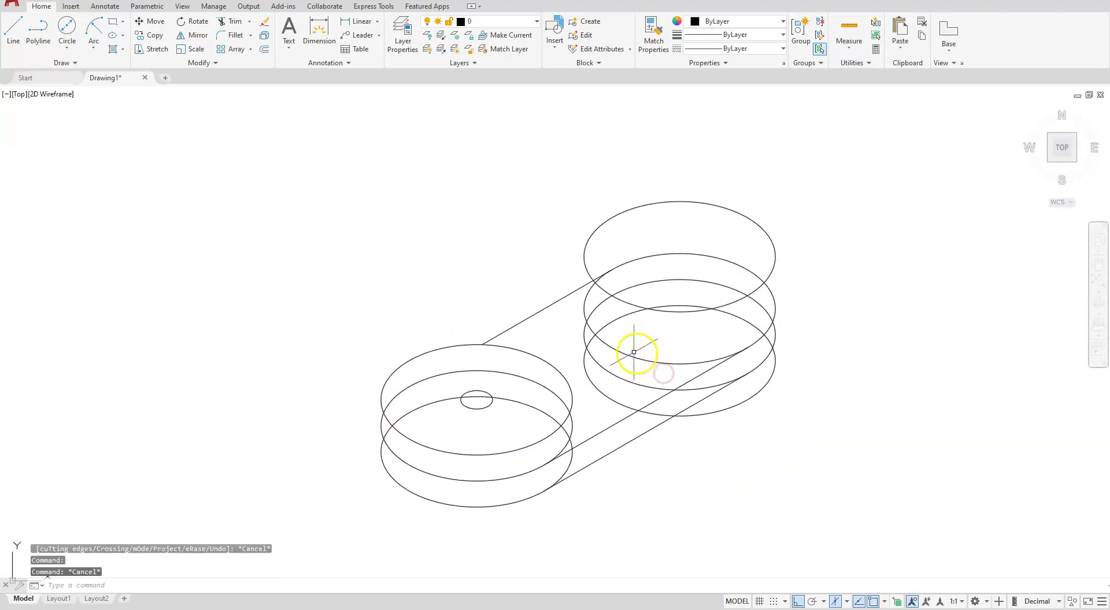
{"action": "scroll", "coordinate": [704, 266], "scroll_direction": "up", "scroll_amount": 2}
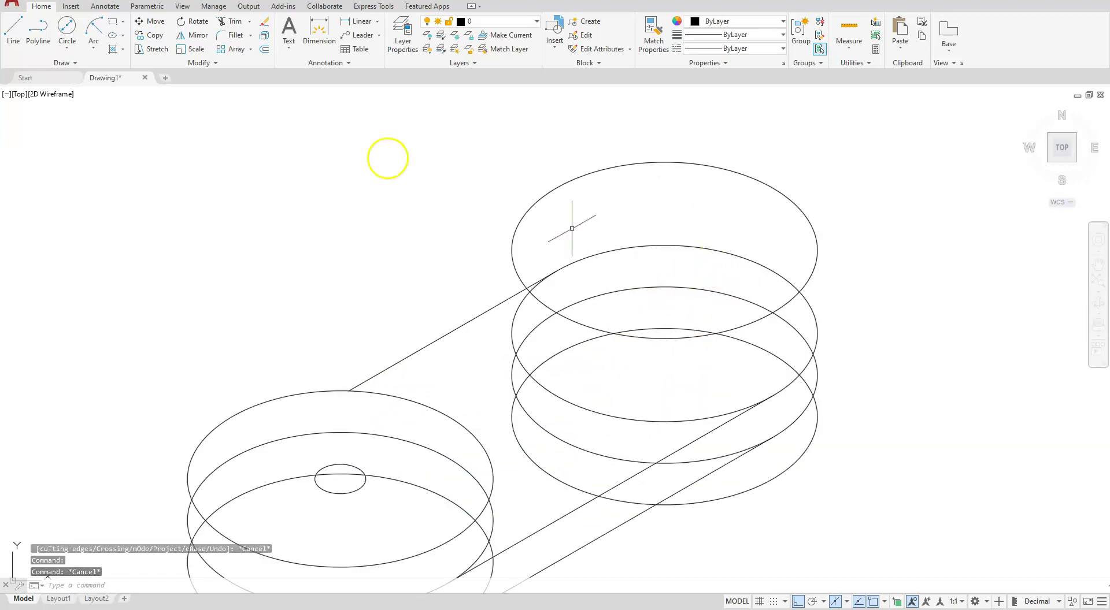
{"action": "left_click", "coordinate": [13, 28]}
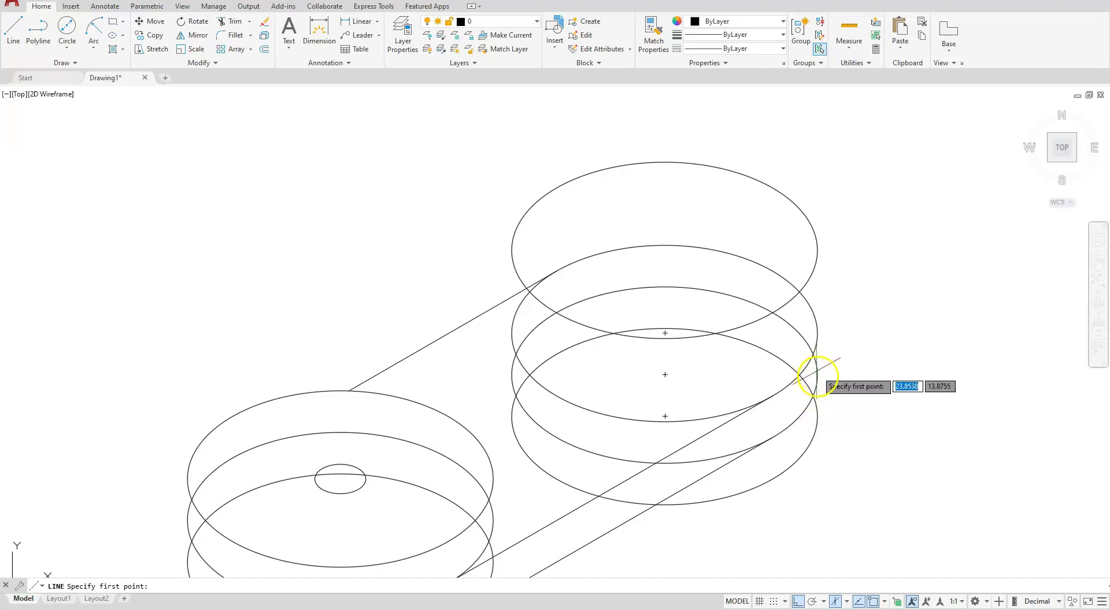
{"action": "scroll", "coordinate": [821, 394], "scroll_direction": "up", "scroll_amount": 5}
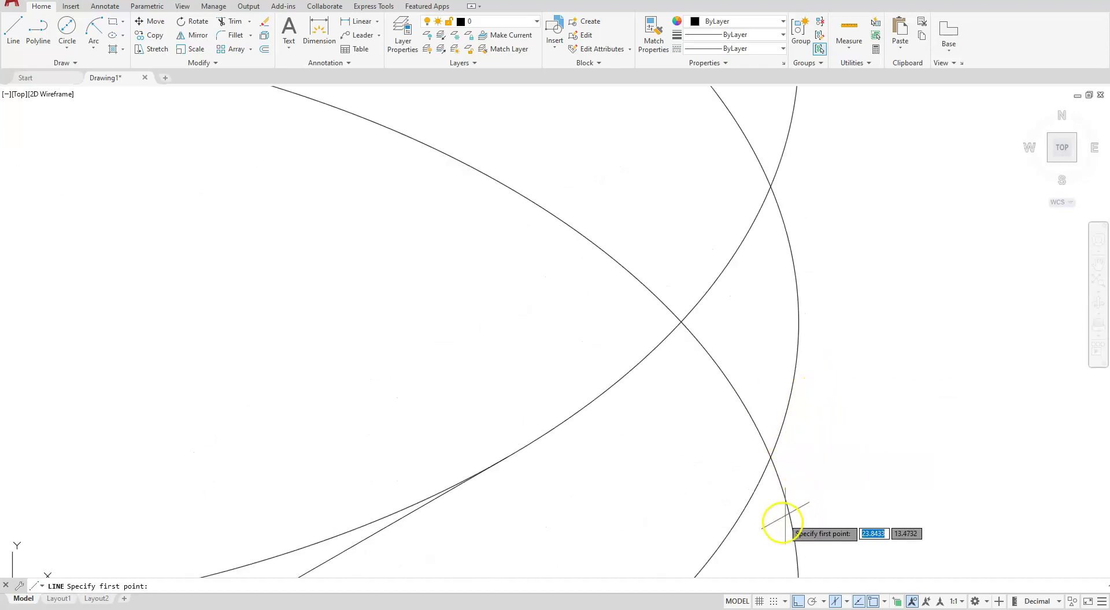
{"action": "scroll", "coordinate": [757, 419], "scroll_direction": "down", "scroll_amount": 5}
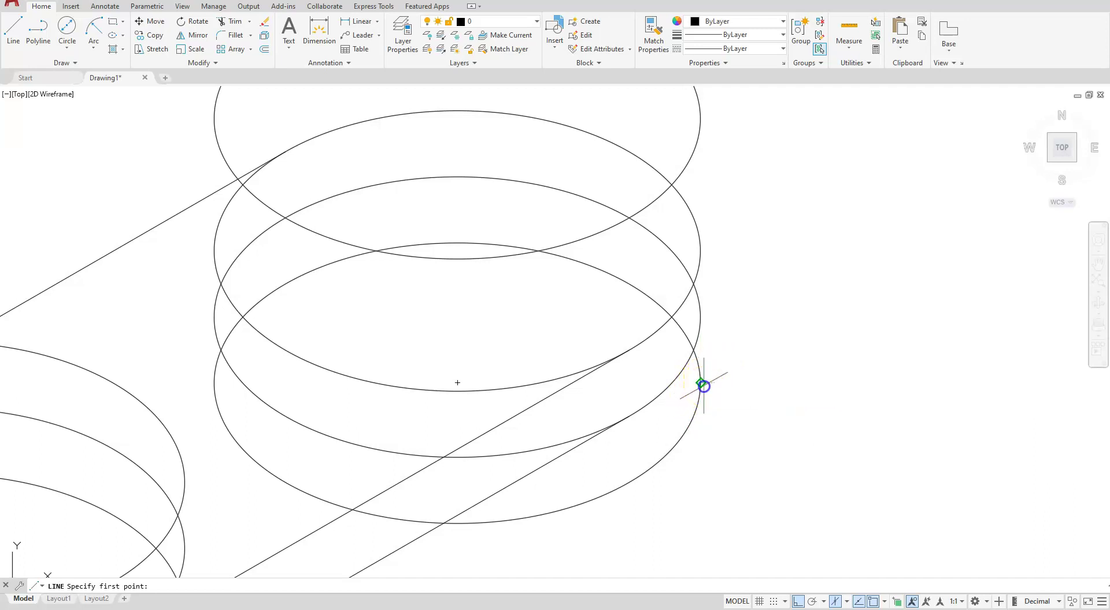
{"action": "left_click", "coordinate": [703, 386]}
{"action": "scroll", "coordinate": [703, 386], "scroll_direction": "down", "scroll_amount": 4}
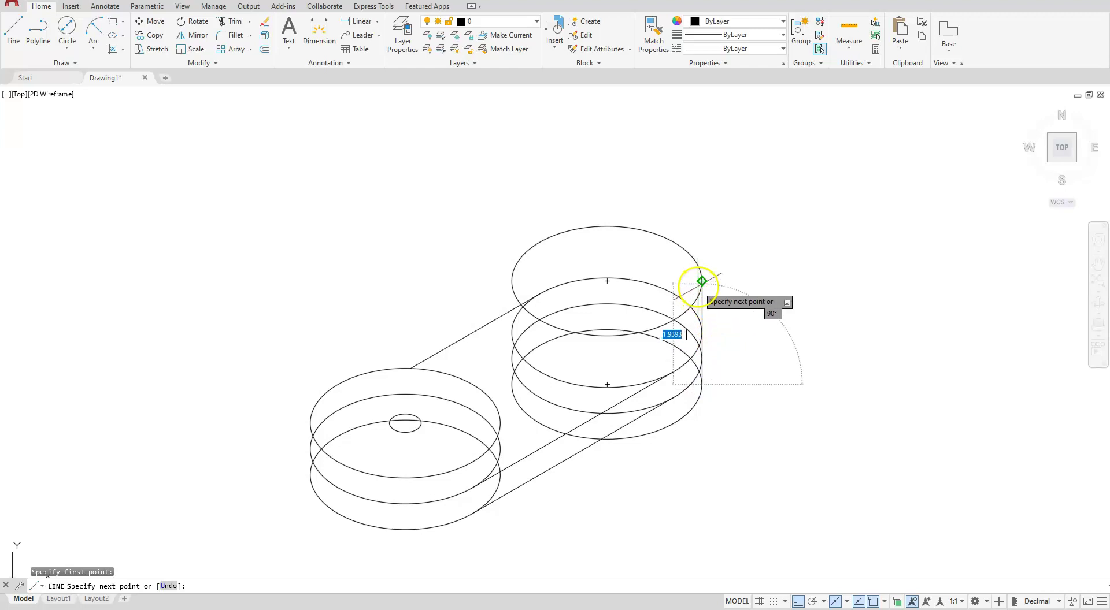
{"action": "left_click", "coordinate": [702, 281]}
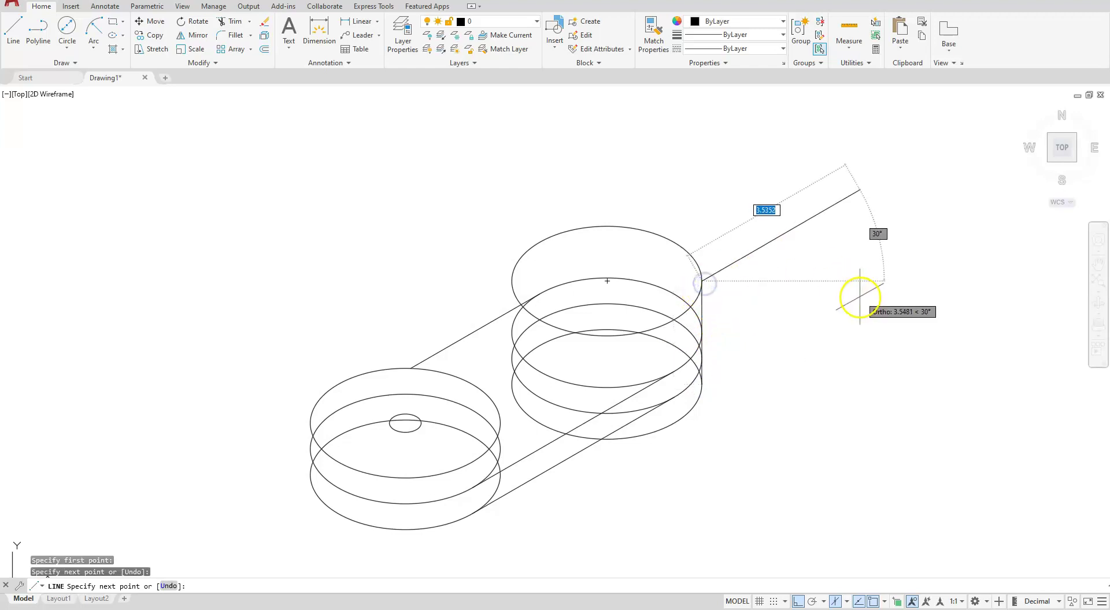
{"action": "key", "text": "Escape"}
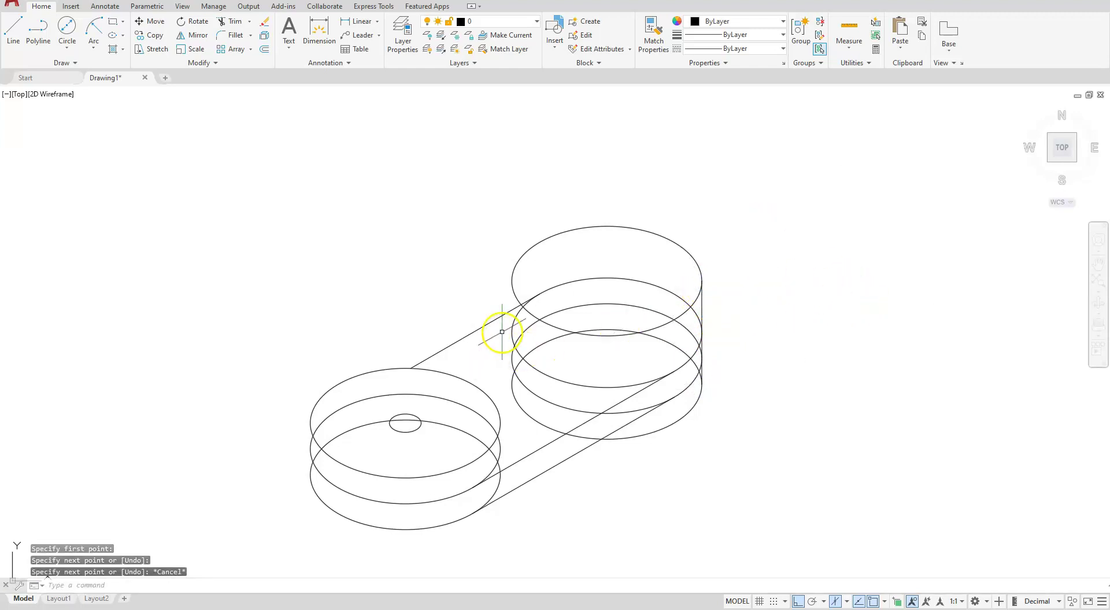
Draw a vertical line joining the left quadrants of the rear cylinder's top and bottom isocircles.
{"action": "scroll", "coordinate": [502, 332], "scroll_direction": "up", "scroll_amount": 2}
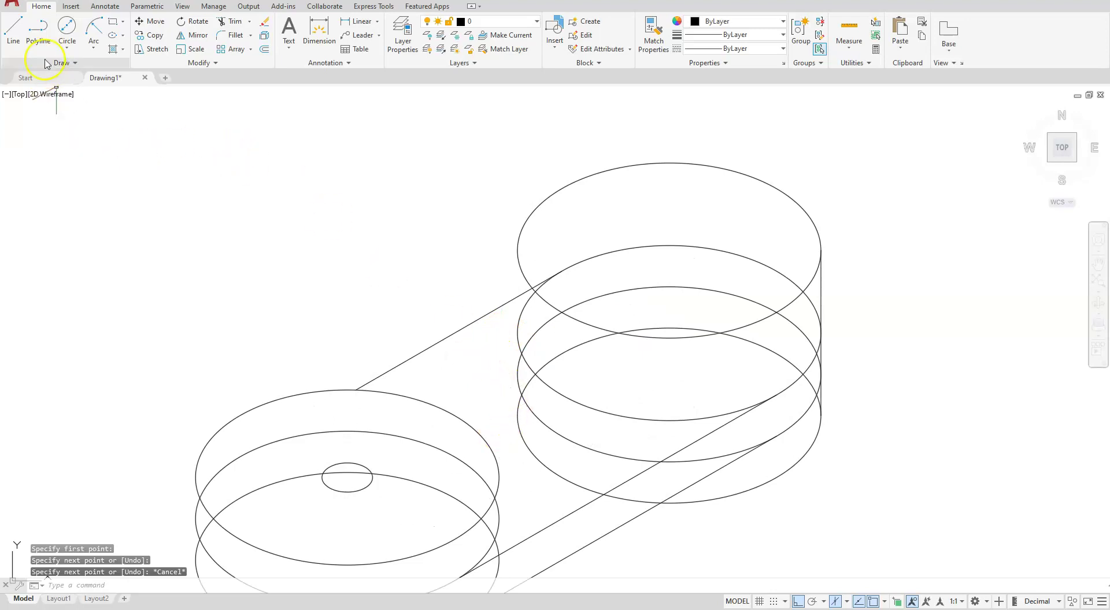
{"action": "left_click", "coordinate": [13, 26]}
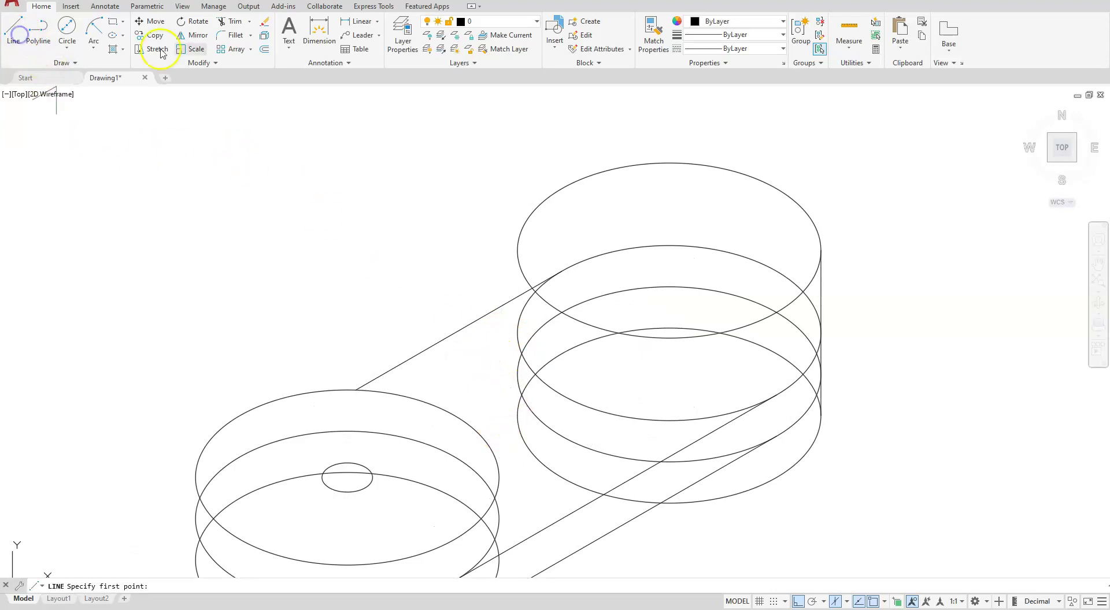
{"action": "left_click", "coordinate": [518, 250]}
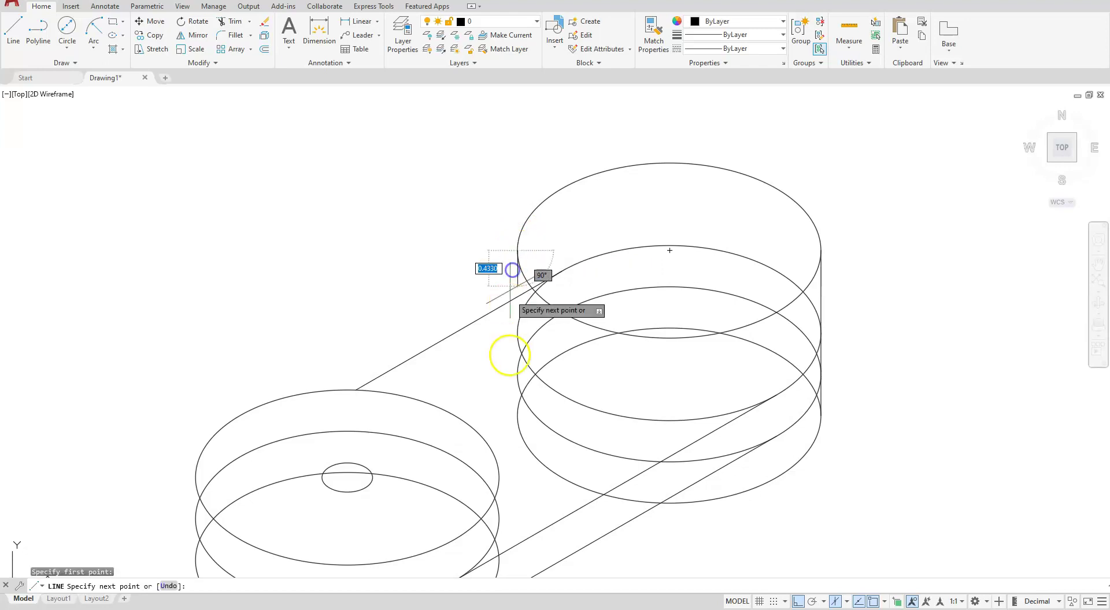
{"action": "left_click", "coordinate": [517, 415]}
{"action": "key", "text": "Escape"}
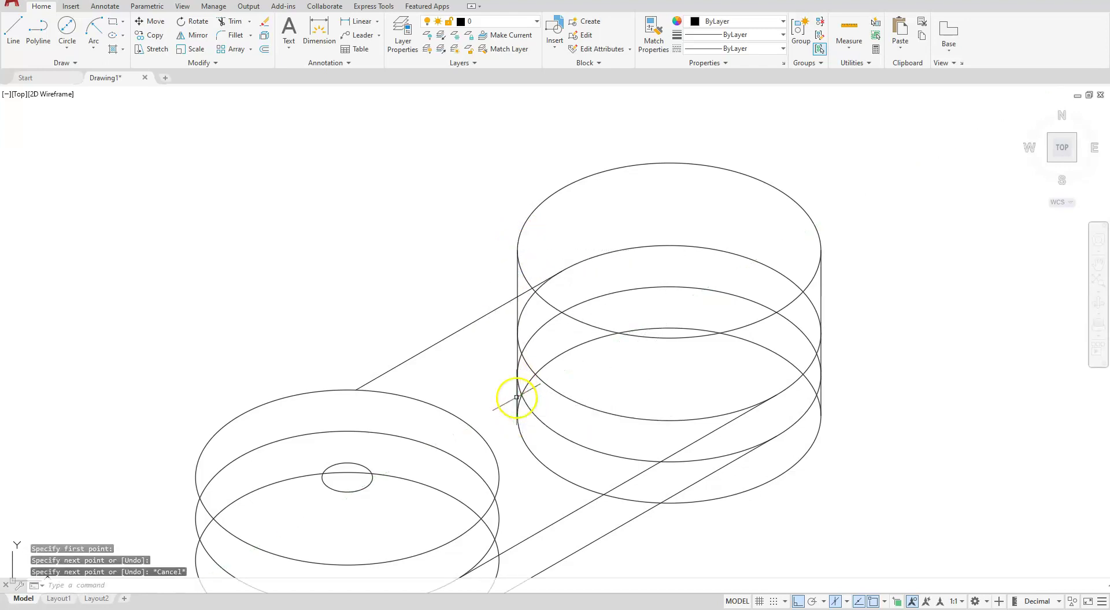
Copy both vertical side lines from the centre of the rear cylinder's top isocircle to the centre of the front cylinder's top isocircle.
{"action": "scroll", "coordinate": [516, 398], "scroll_direction": "down", "scroll_amount": 2}
{"action": "mouse_move", "coordinate": [520, 442]}
{"action": "middle_mouse_down"}
{"action": "mouse_move", "coordinate": [578, 372]}
{"action": "mouse_move", "coordinate": [612, 356]}
{"action": "middle_mouse_up"}
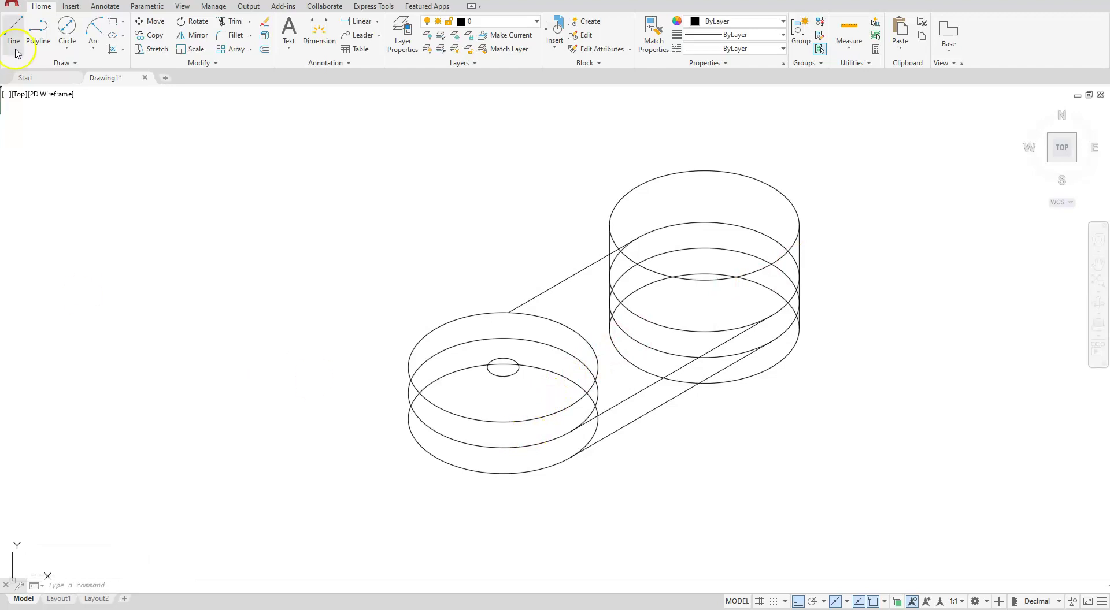
{"action": "left_click", "coordinate": [154, 38]}
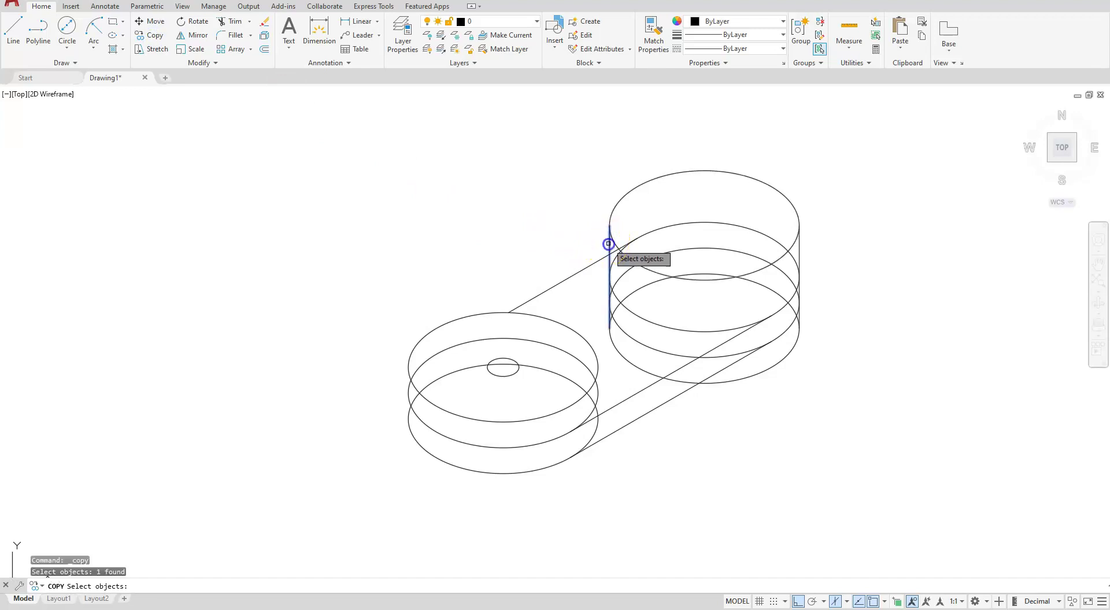
{"action": "left_click", "coordinate": [800, 244]}
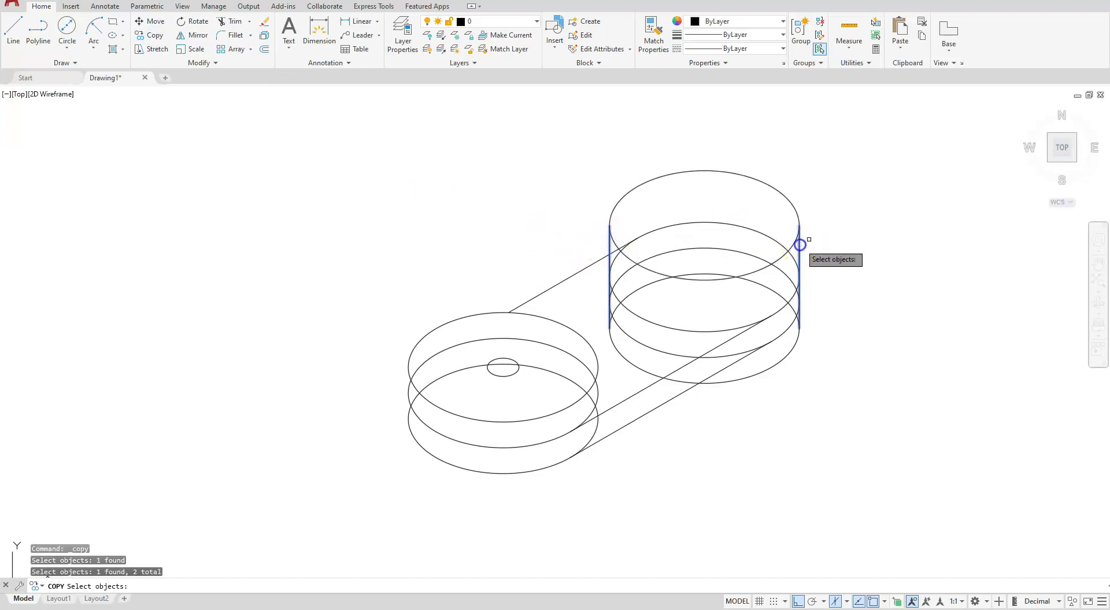
{"action": "key", "text": "Return"}
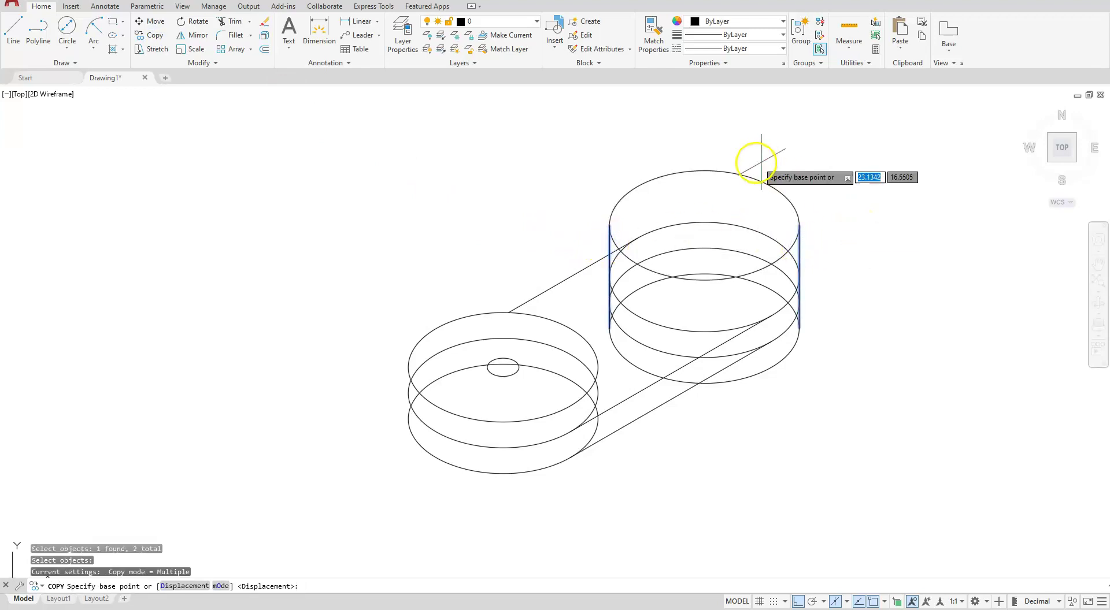
{"action": "left_click", "coordinate": [704, 225]}
{"action": "scroll", "coordinate": [478, 435], "scroll_direction": "up", "scroll_amount": 4}
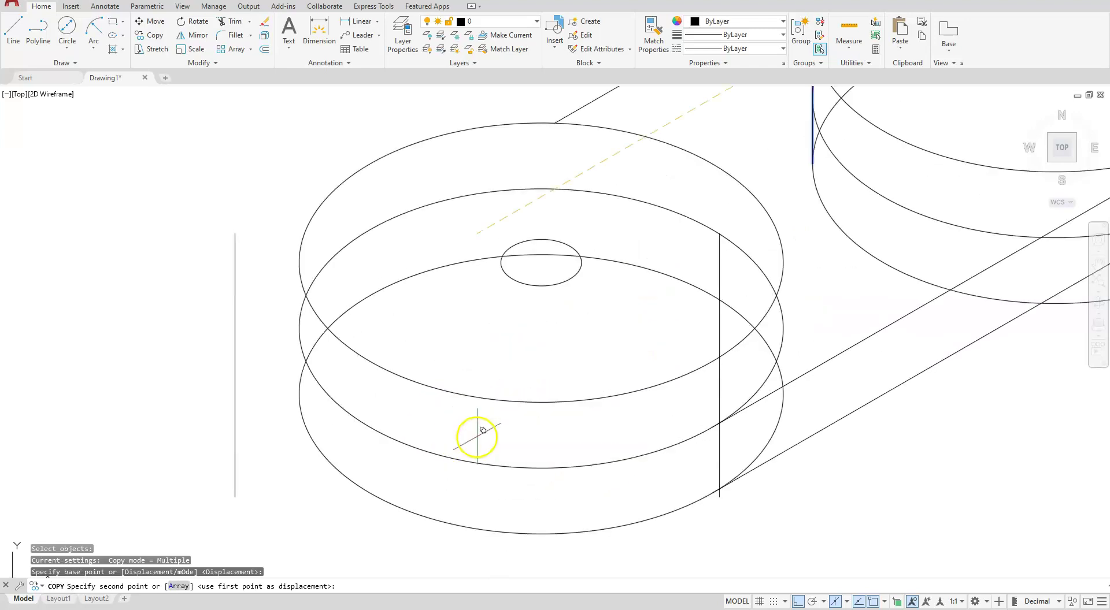
{"action": "scroll", "coordinate": [483, 431], "scroll_direction": "up", "scroll_amount": 2}
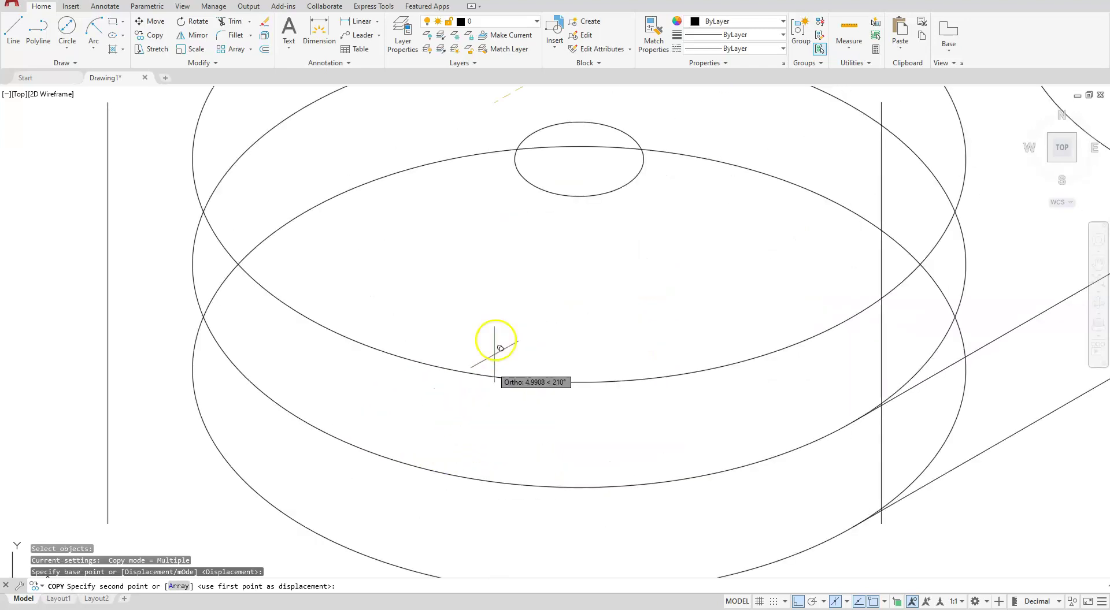
{"action": "left_click", "coordinate": [581, 158]}
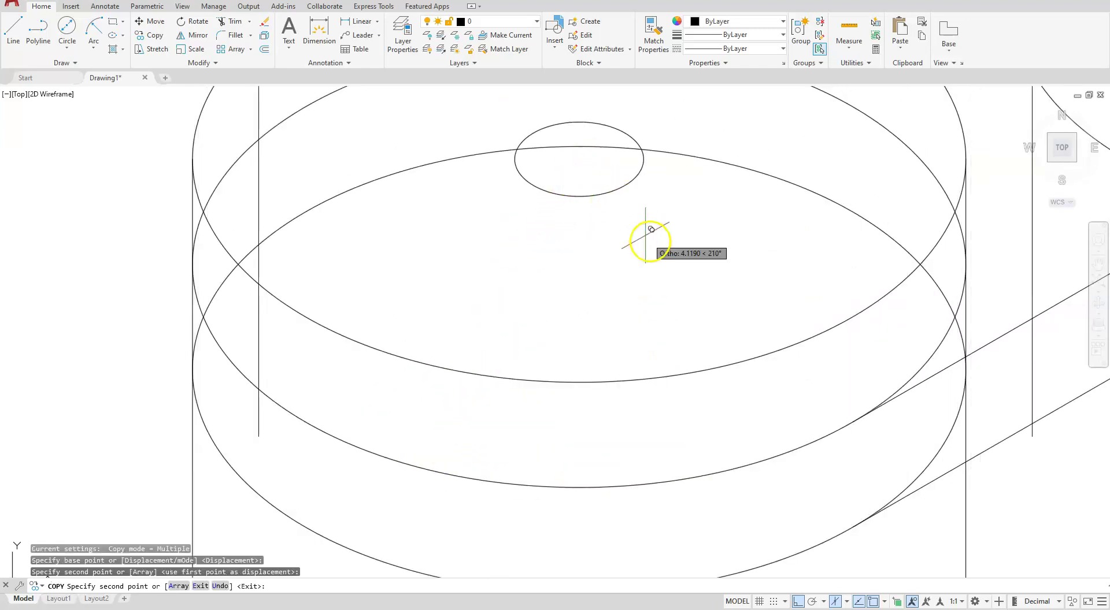
{"action": "scroll", "coordinate": [649, 241], "scroll_direction": "down", "scroll_amount": 5}
{"action": "key", "text": "Escape"}
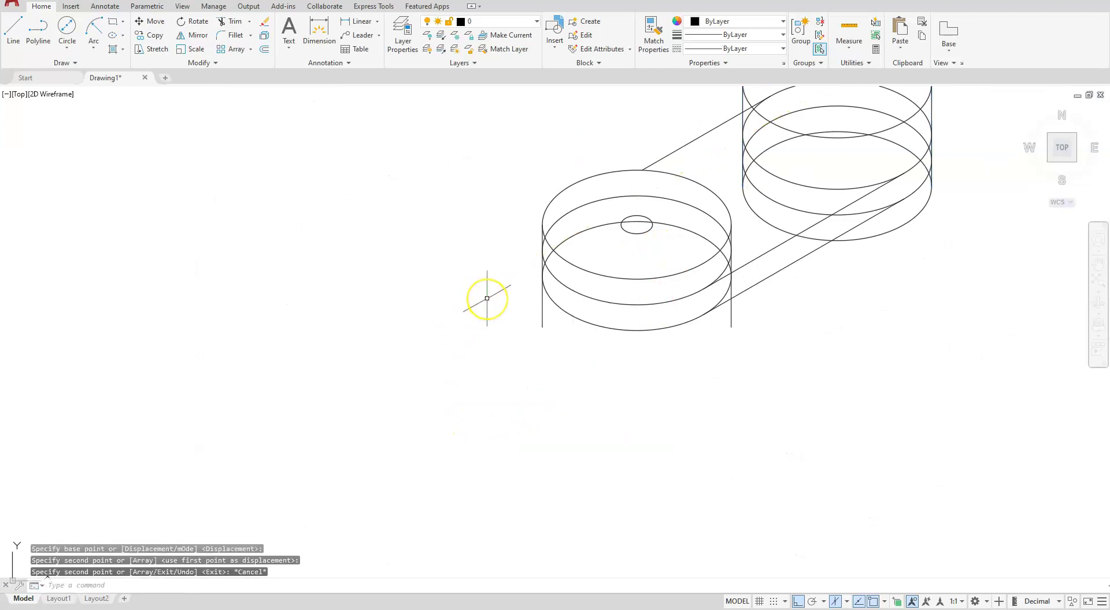
Trim the lower ends of the two copied vertical lines where they extend past the front cylinder's bottom isocircle and upper tangent line.
{"action": "middle_click_drag", "start_coordinate": [612, 248], "coordinate": [617, 354]}
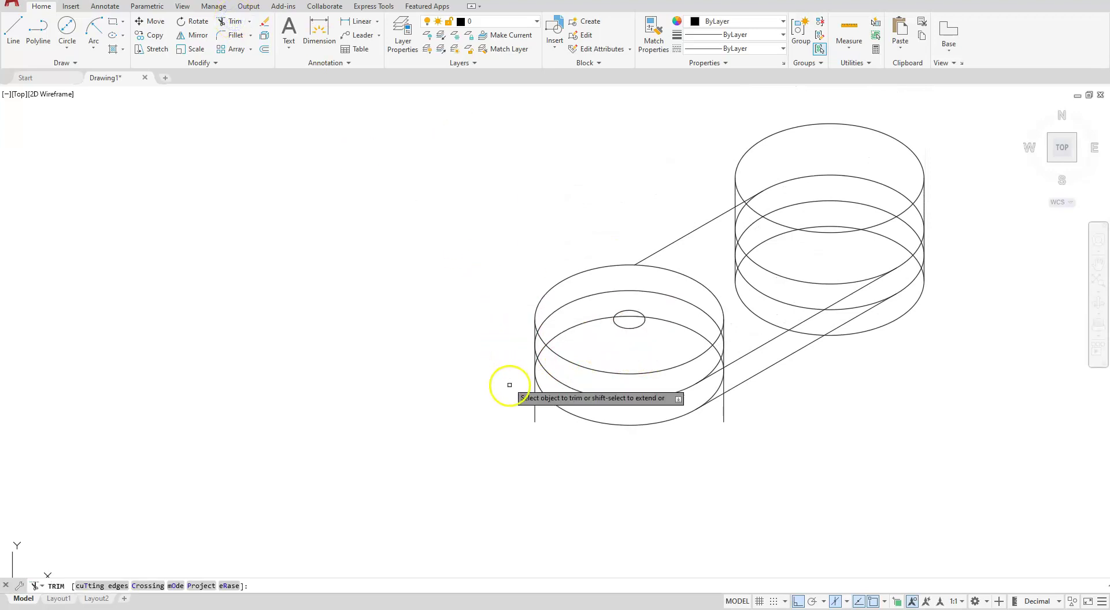
{"action": "scroll", "coordinate": [508, 388], "scroll_direction": "up", "scroll_amount": 2}
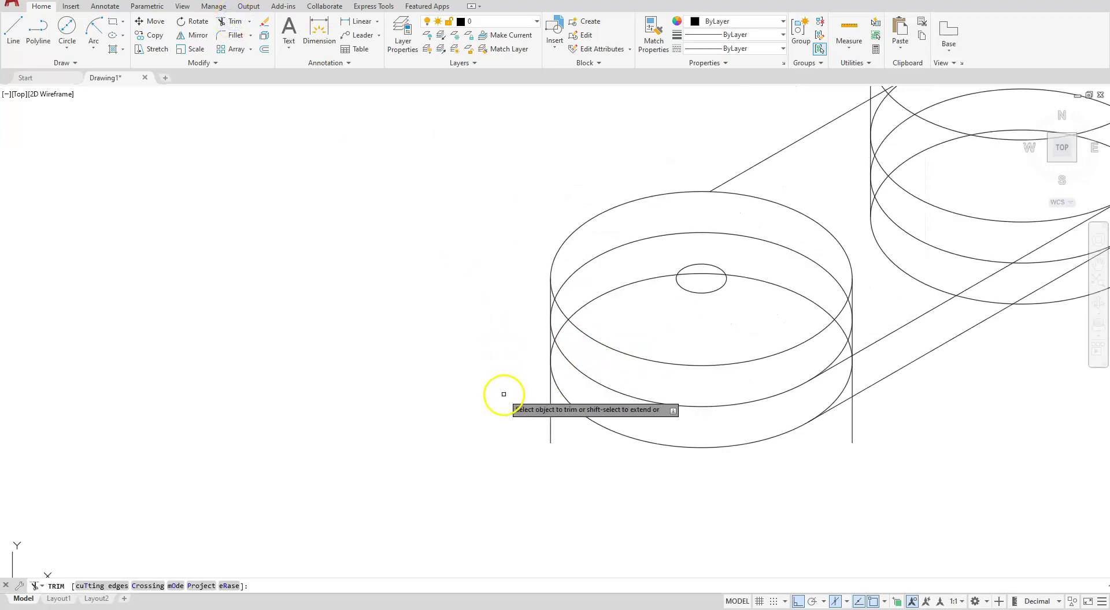
{"action": "left_click", "coordinate": [550, 428]}
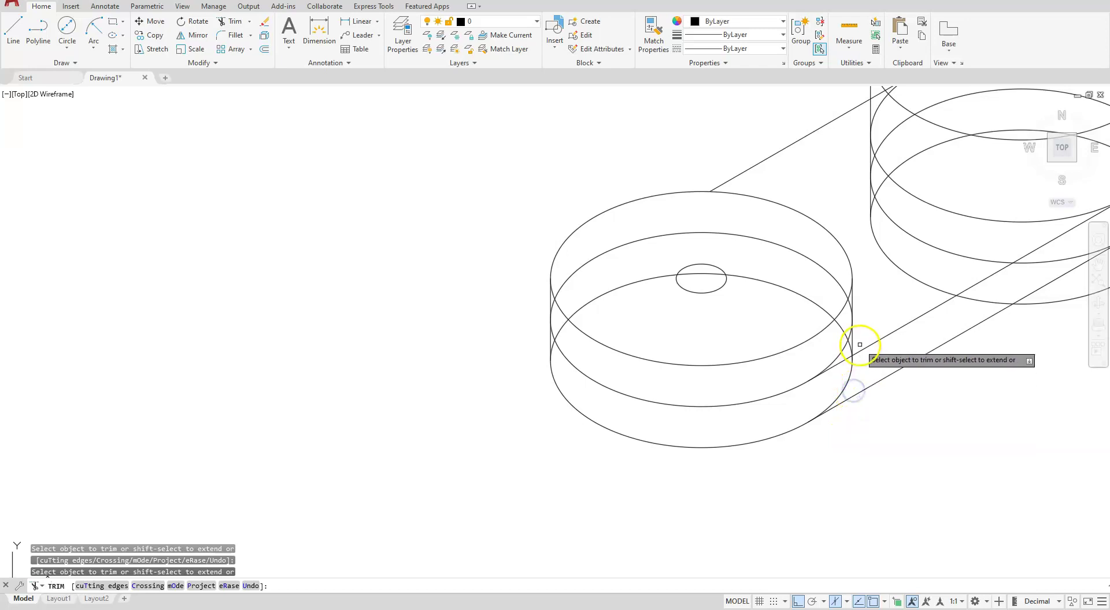
{"action": "scroll", "coordinate": [853, 355], "scroll_direction": "up", "scroll_amount": 5}
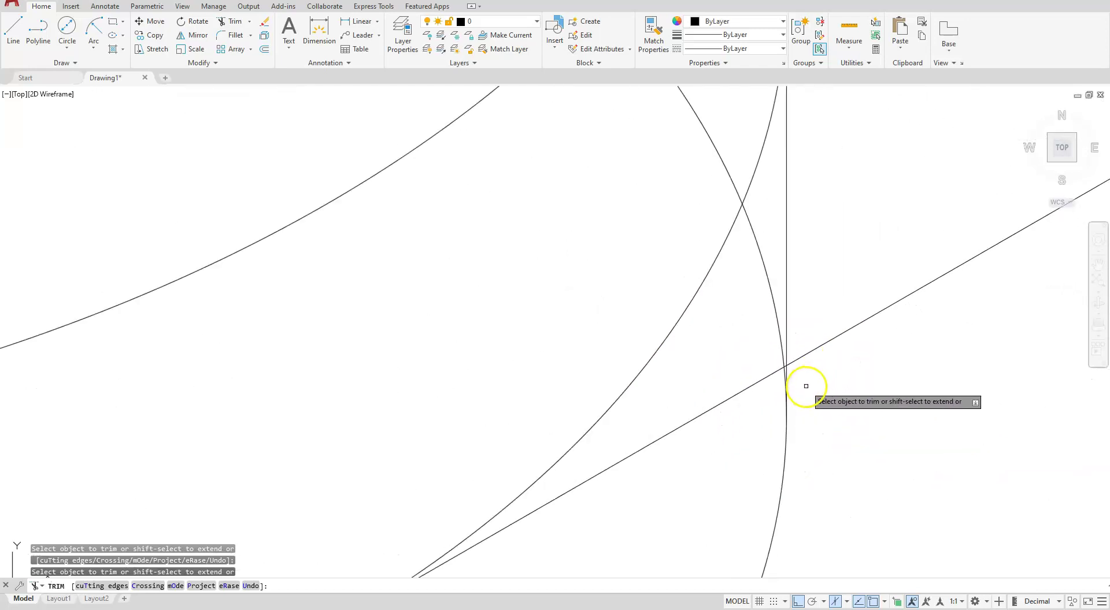
{"action": "scroll", "coordinate": [806, 386], "scroll_direction": "down", "scroll_amount": 5}
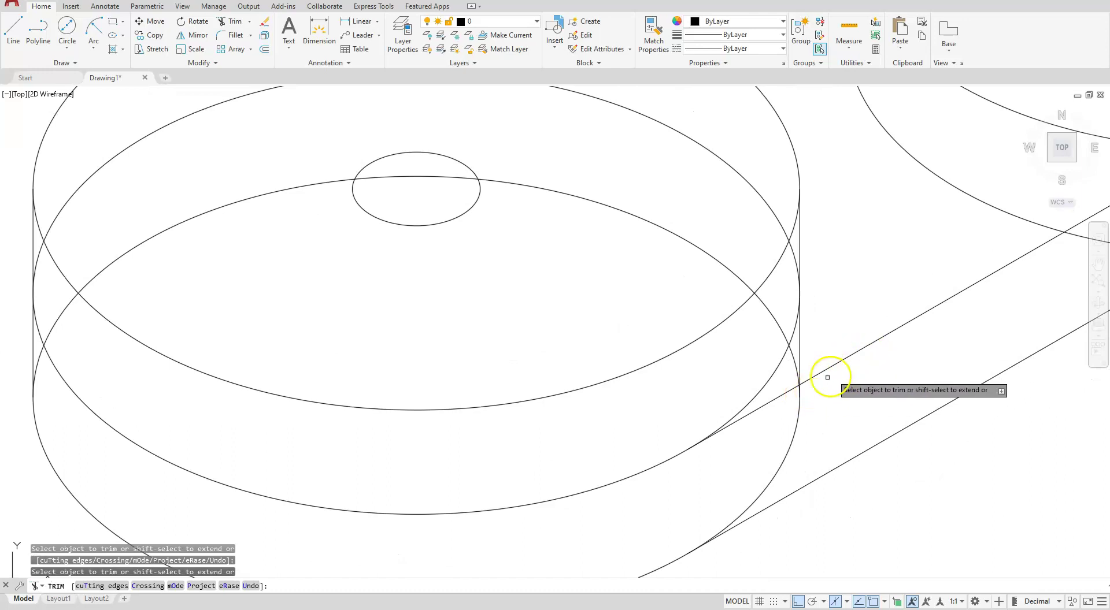
{"action": "scroll", "coordinate": [830, 372], "scroll_direction": "up", "scroll_amount": 5}
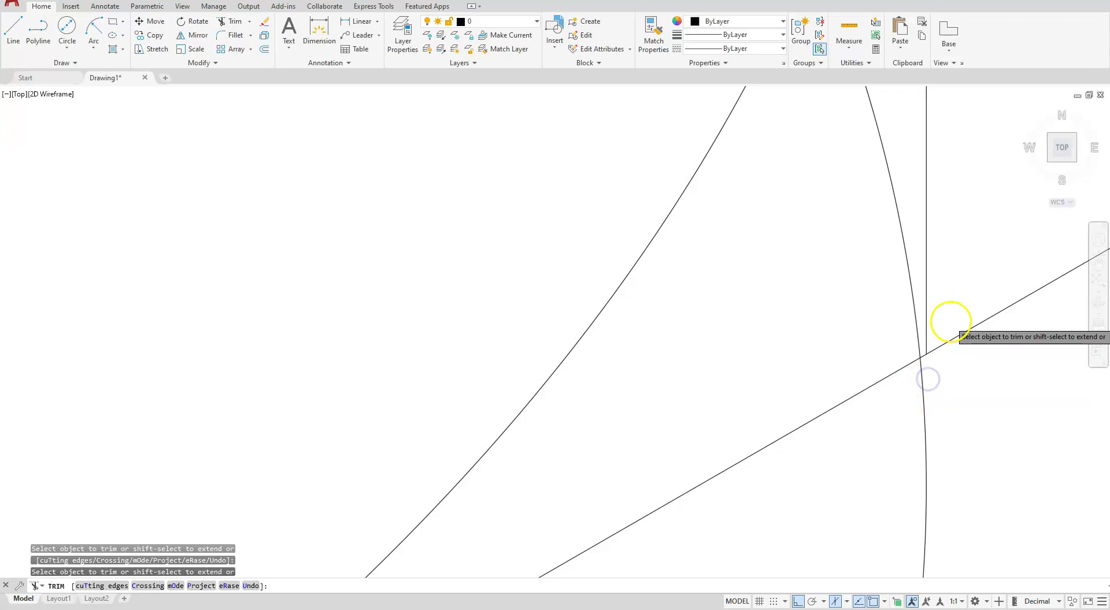
{"action": "scroll", "coordinate": [949, 318], "scroll_direction": "down", "scroll_amount": 5}
{"action": "scroll", "coordinate": [983, 327], "scroll_direction": "up", "scroll_amount": 4}
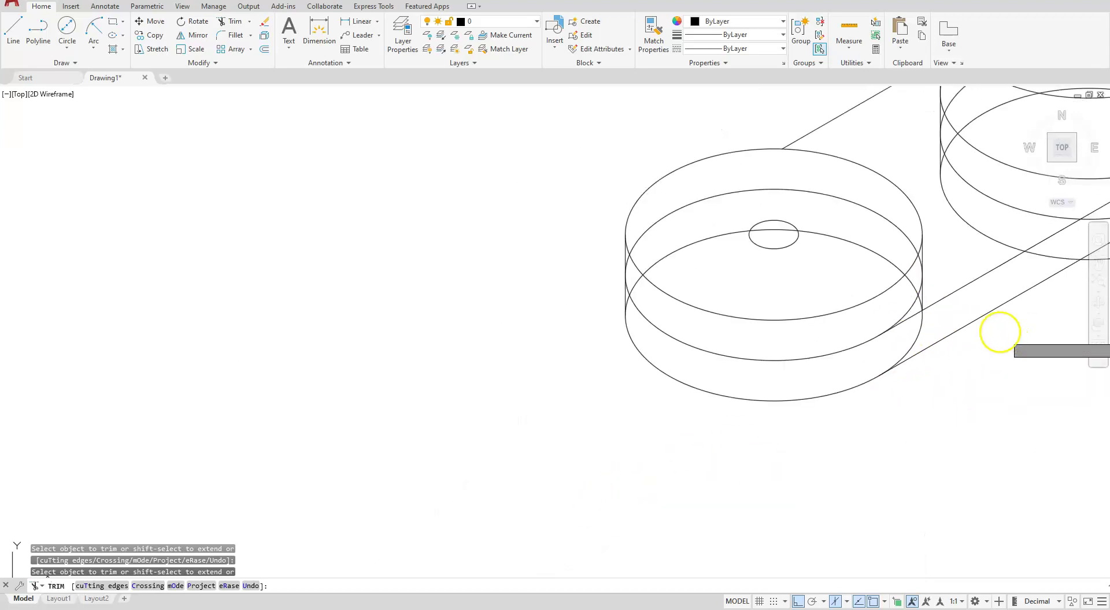
Trim the front cylinder's hidden middle and bottom isocircle arcs, and the right vertical line's excess below the remaining middle arc.
{"action": "middle_click_drag", "start_coordinate": [919, 357], "coordinate": [899, 402]}
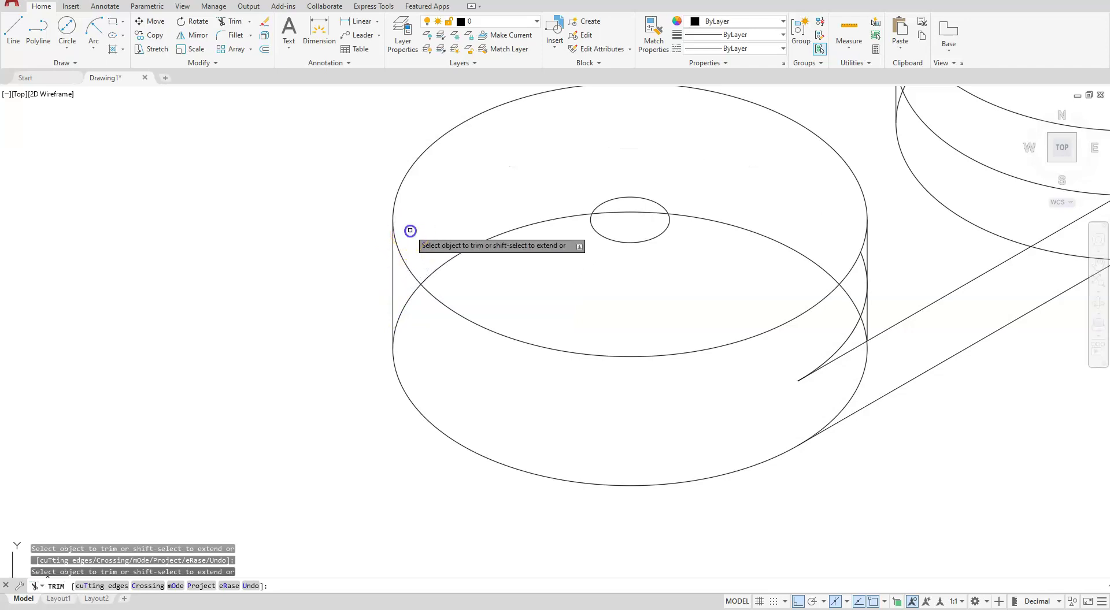
{"action": "left_click", "coordinate": [864, 264]}
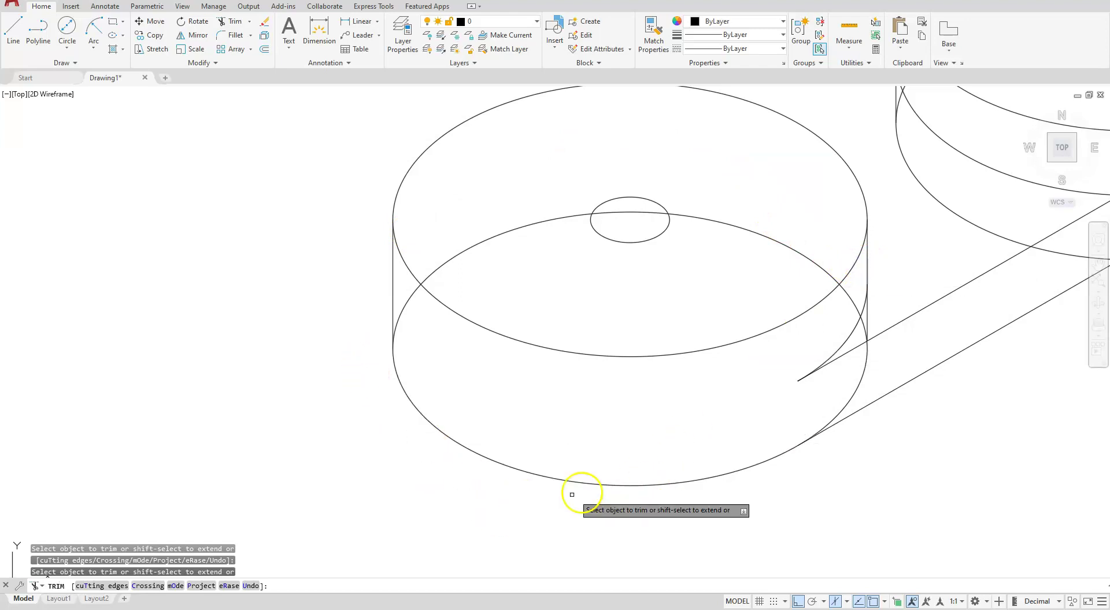
{"action": "left_click", "coordinate": [397, 323]}
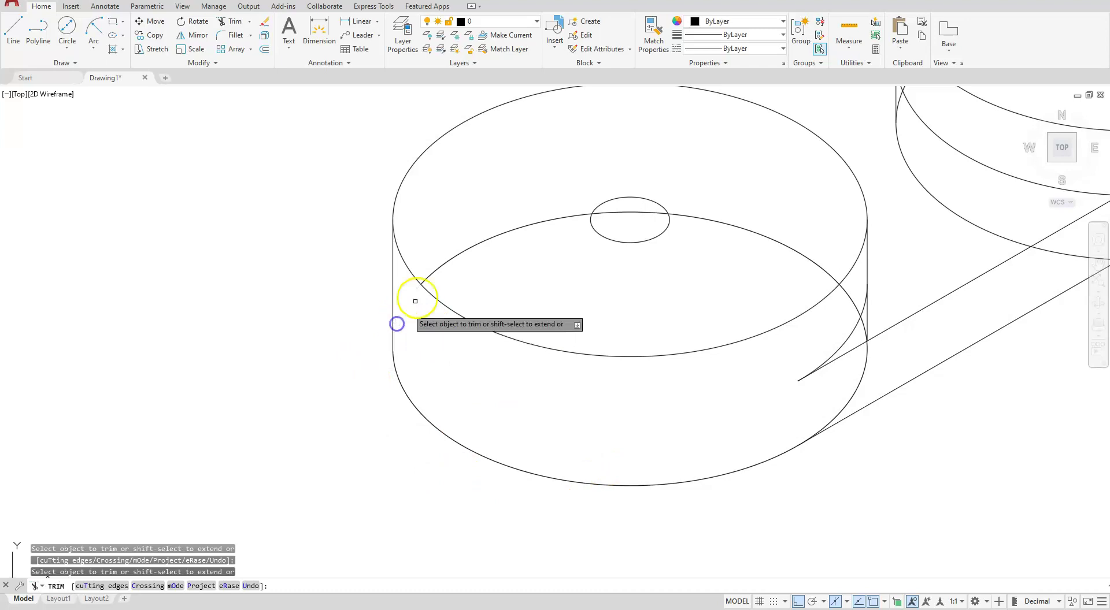
{"action": "left_click", "coordinate": [430, 275]}
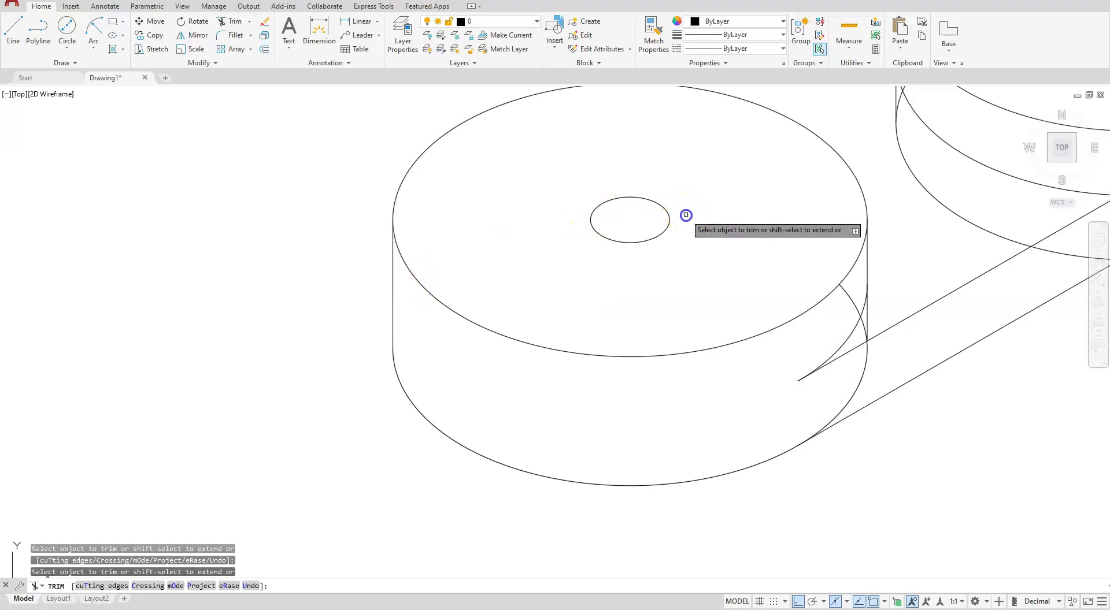
{"action": "left_click", "coordinate": [851, 309]}
{"action": "left_click", "coordinate": [866, 361]}
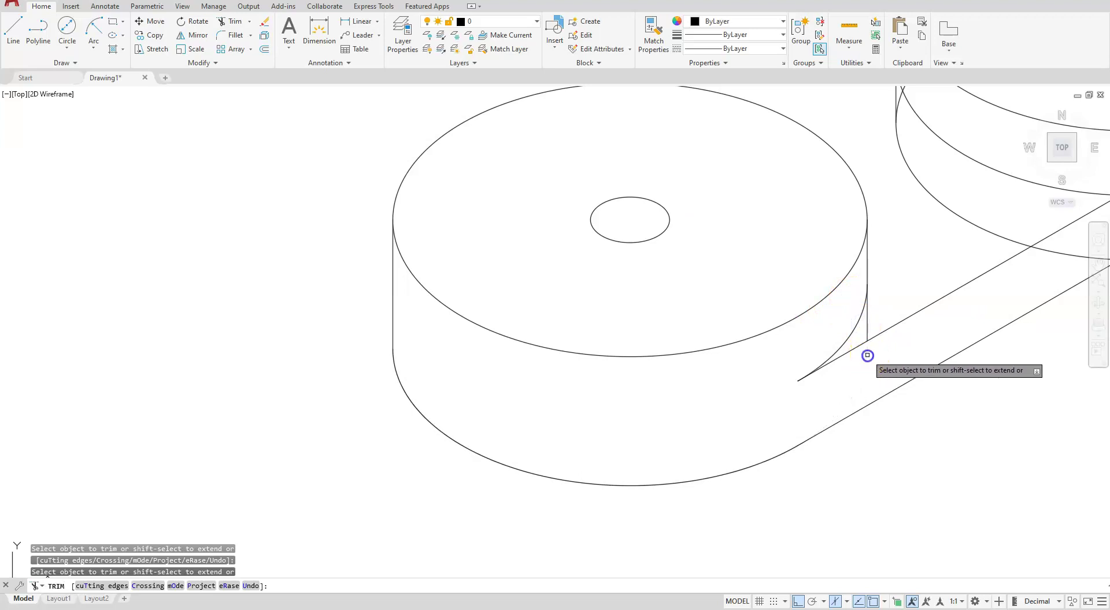
{"action": "left_click", "coordinate": [910, 455]}
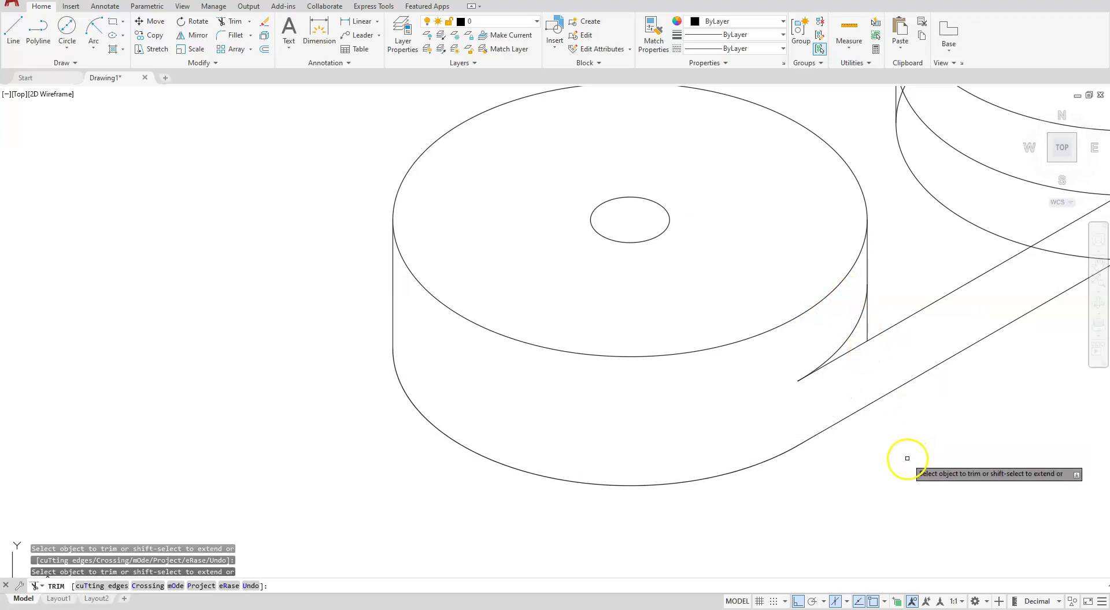
{"action": "scroll", "coordinate": [818, 330], "scroll_direction": "up", "scroll_amount": 5}
{"action": "middle_click_drag", "start_coordinate": [860, 334], "coordinate": [789, 497]}
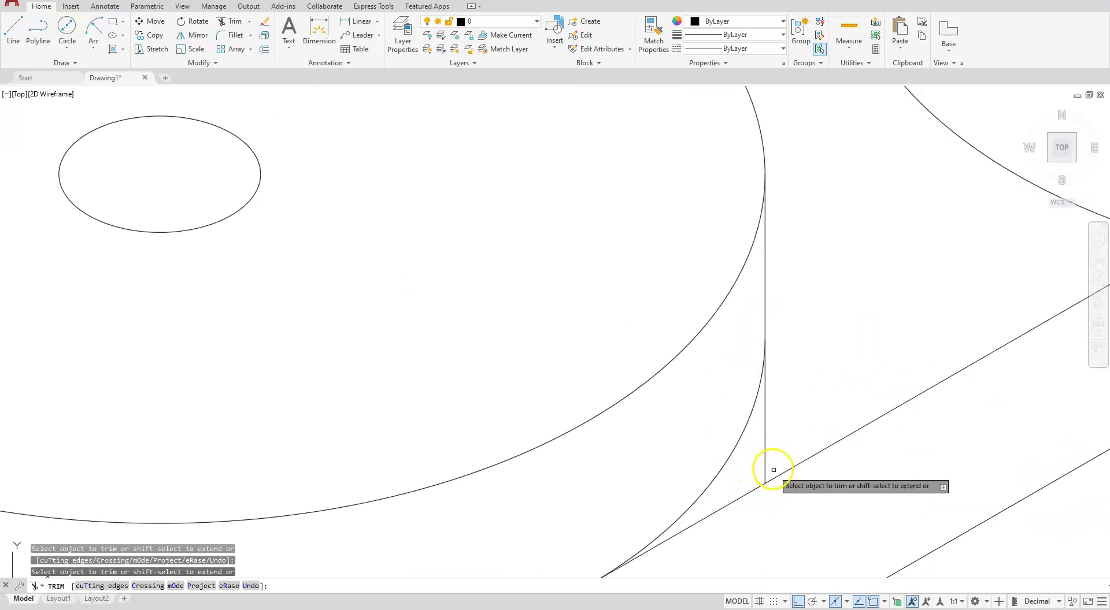
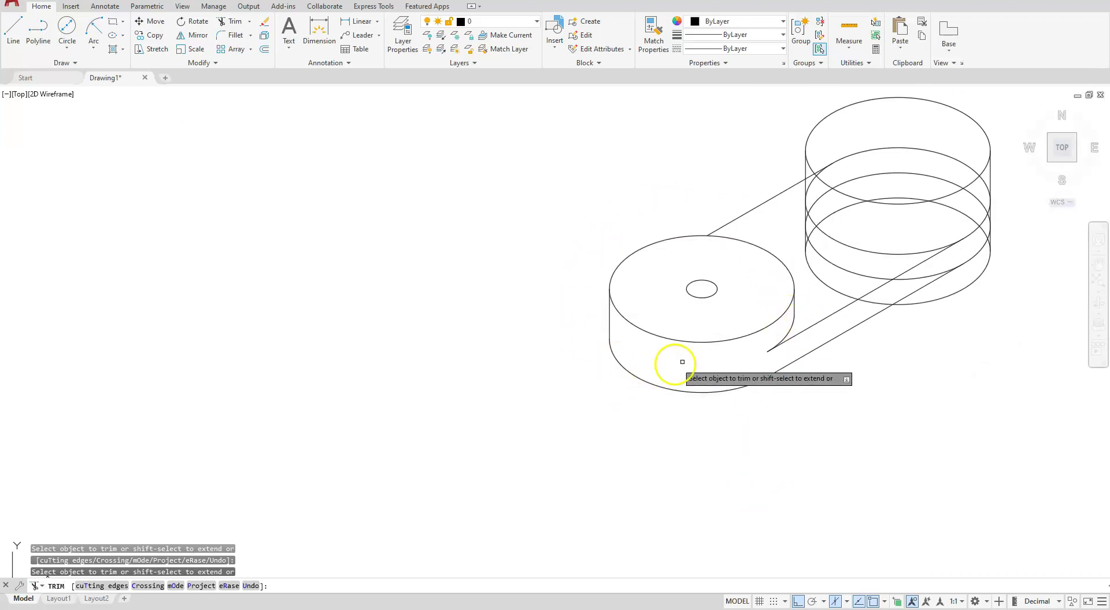
Trim the rear cylinder's upper middle isocircle between the lower and upper tangent lines, removing its right and hidden back arcs.
{"action": "middle_click_drag", "start_coordinate": [937, 280], "coordinate": [716, 433]}
{"action": "scroll", "coordinate": [716, 434], "scroll_direction": "up", "scroll_amount": 2}
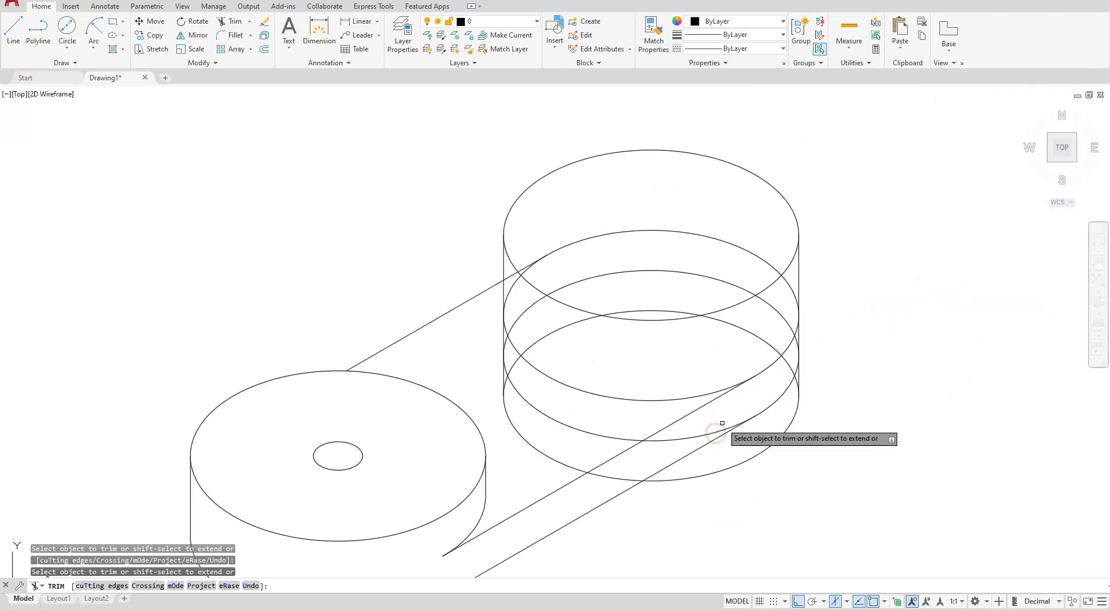
{"action": "scroll", "coordinate": [578, 496], "scroll_direction": "up", "scroll_amount": 3}
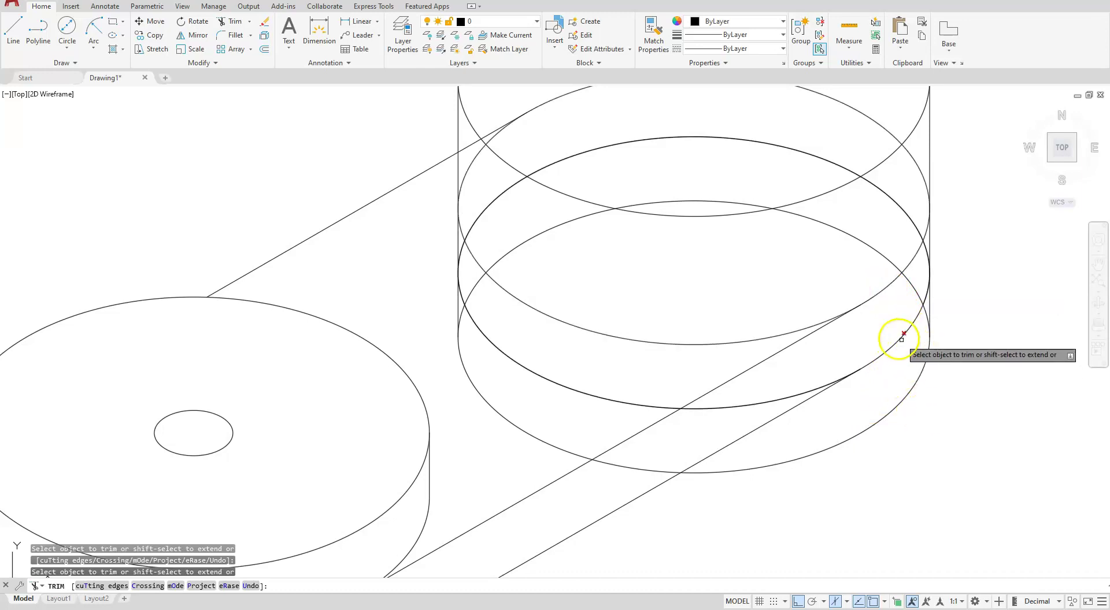
{"action": "left_click", "coordinate": [875, 294]}
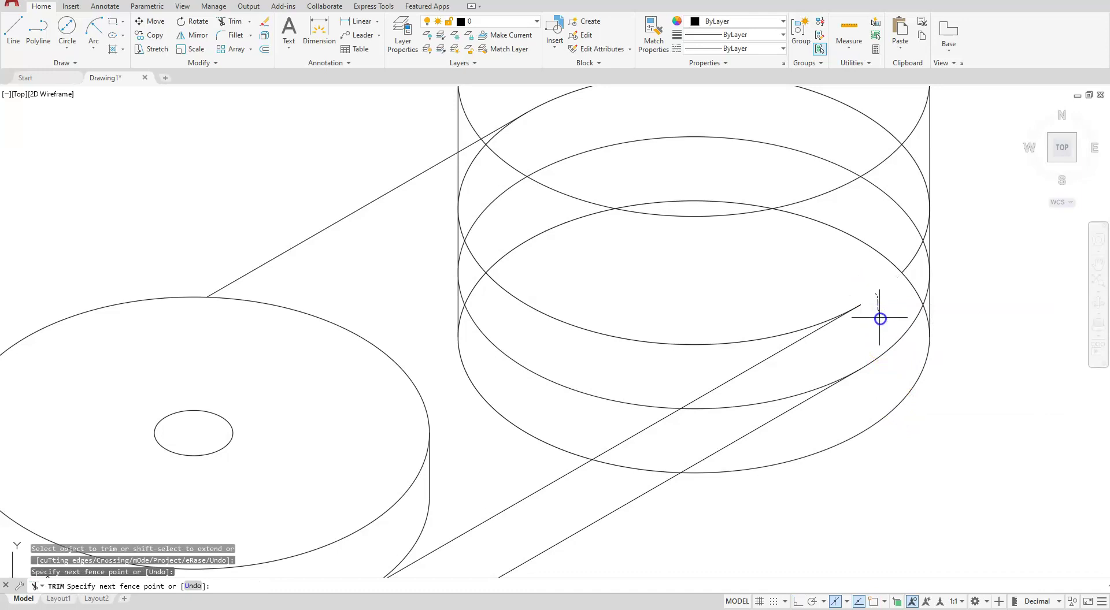
{"action": "key", "text": "Return"}
{"action": "middle_click_drag", "start_coordinate": [879, 295], "coordinate": [887, 426]}
{"action": "left_click", "coordinate": [925, 366]}
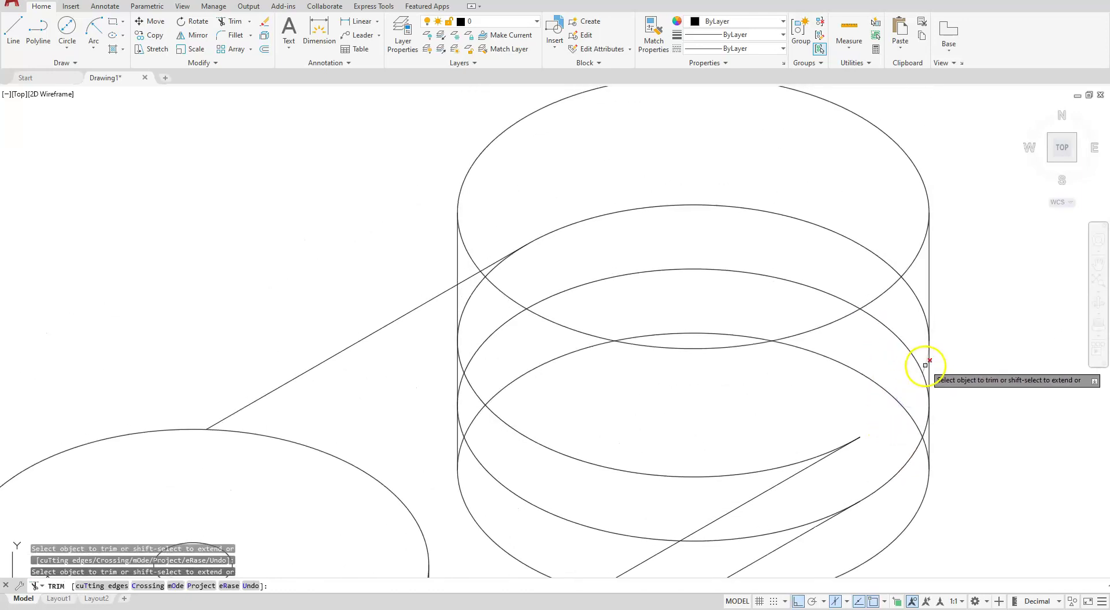
{"action": "left_click", "coordinate": [922, 312]}
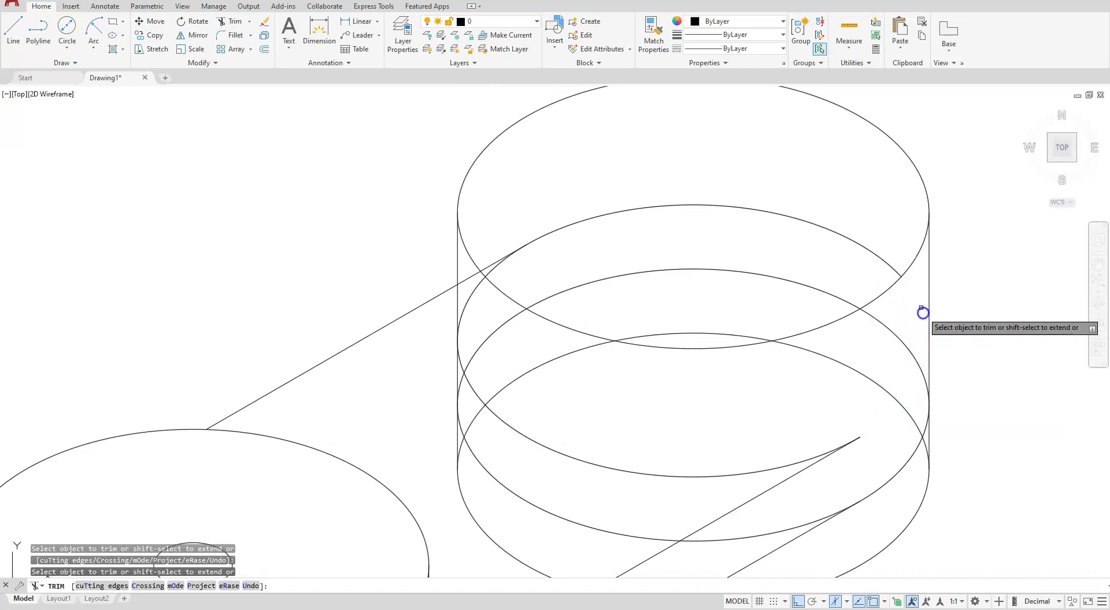
{"action": "left_click", "coordinate": [896, 271]}
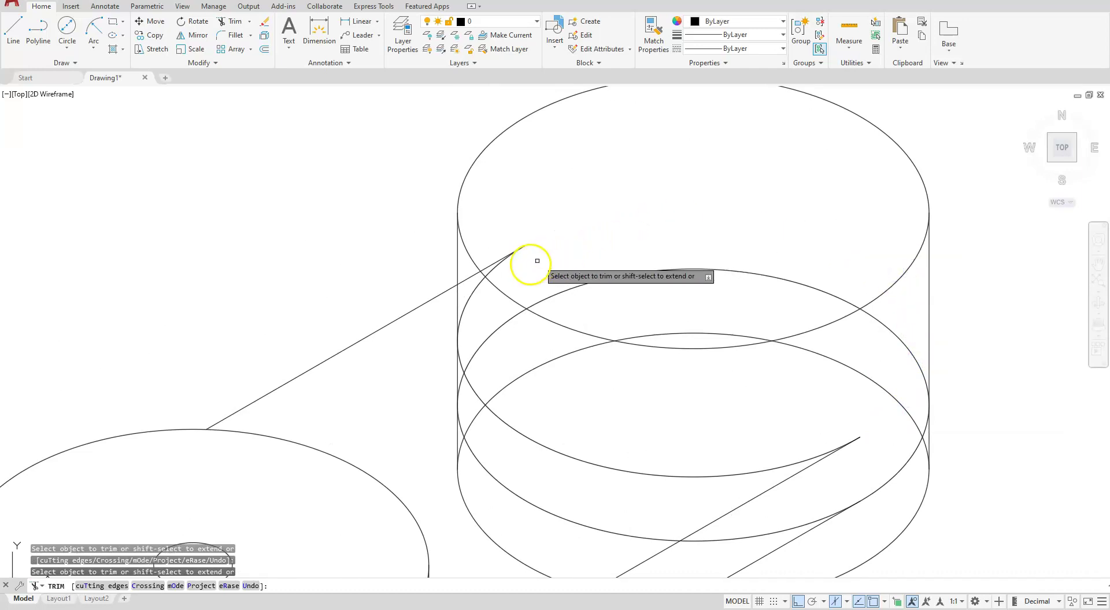
Trim the rear tangent line's end inside the rear cylinder and the upper middle isocircle's remaining arc above its left quadrant.
{"action": "left_click", "coordinate": [493, 265]}
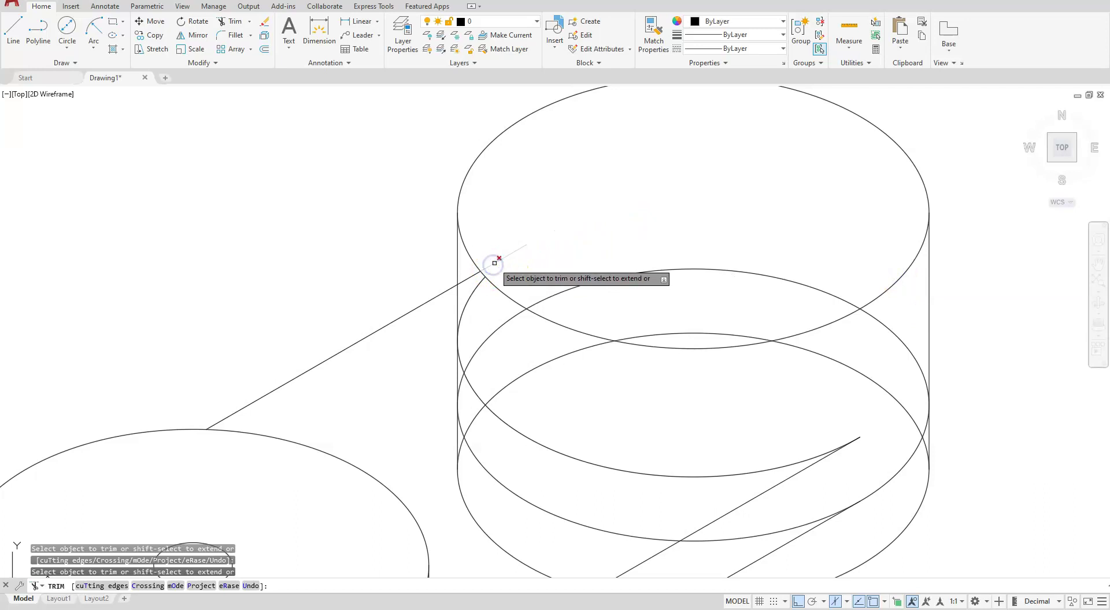
{"action": "left_click", "coordinate": [475, 292]}
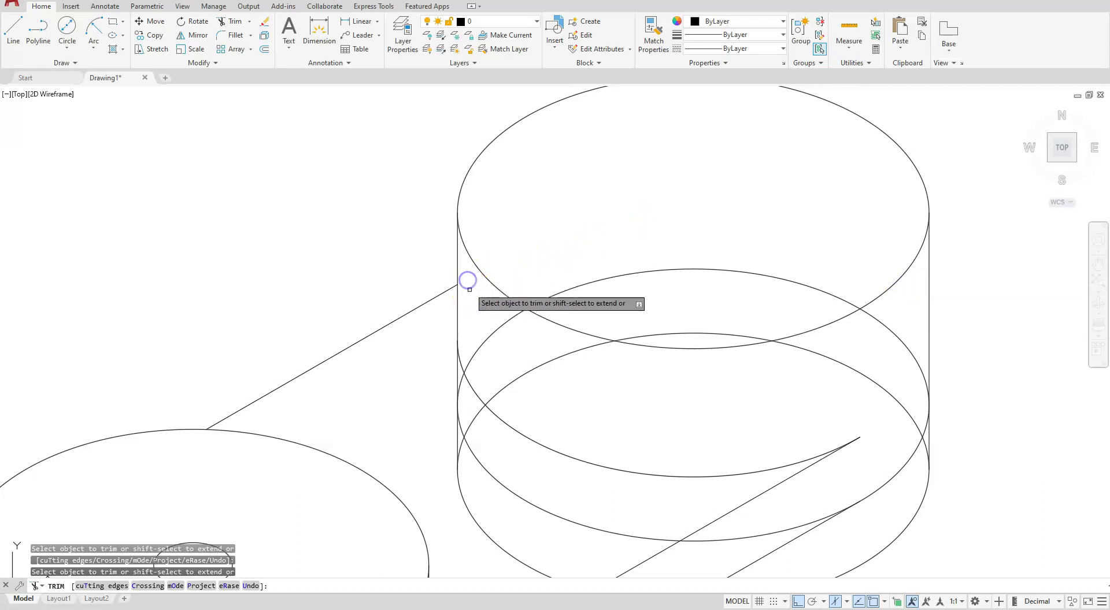
{"action": "scroll", "coordinate": [416, 430], "scroll_direction": "up", "scroll_amount": 3}
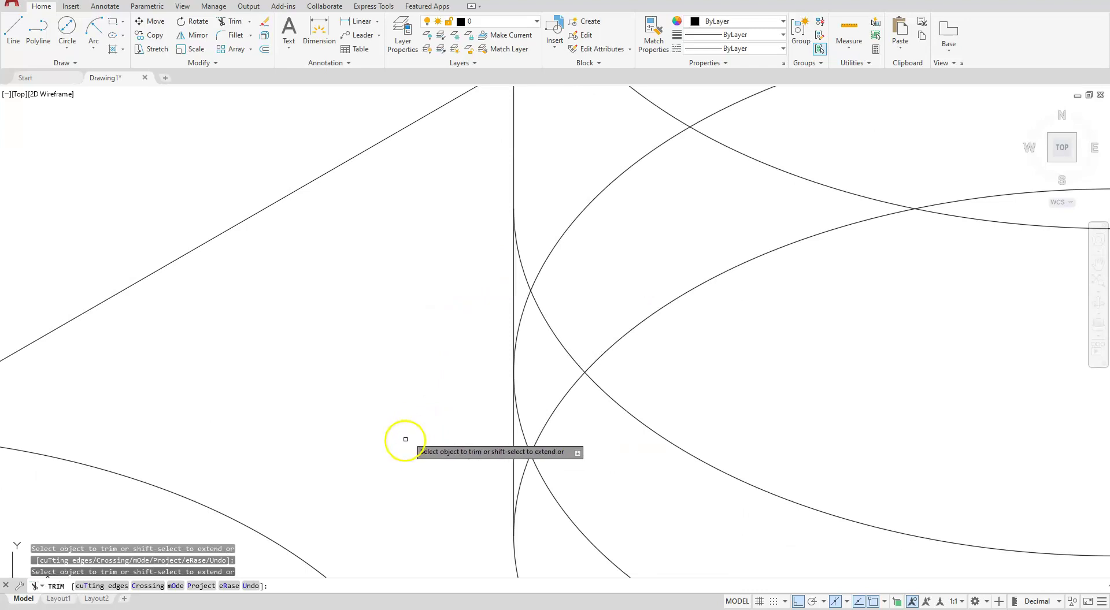
{"action": "scroll", "coordinate": [405, 445], "scroll_direction": "down", "scroll_amount": 4}
{"action": "mouse_move", "coordinate": [404, 454]}
{"action": "middle_mouse_down"}
{"action": "mouse_move", "coordinate": [455, 487]}
{"action": "mouse_move", "coordinate": [503, 463]}
{"action": "middle_mouse_up"}
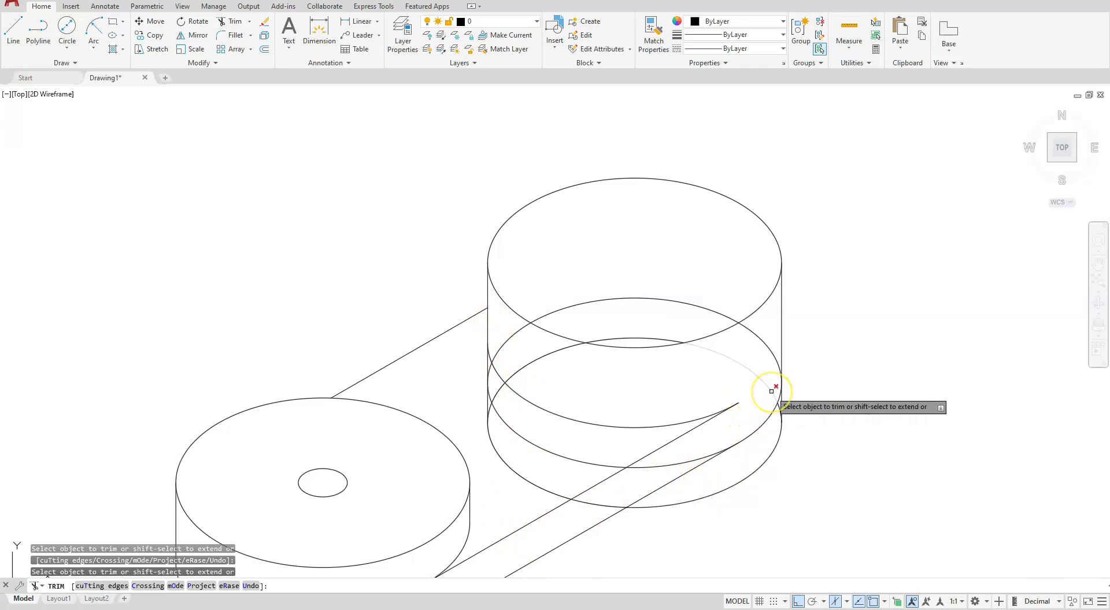
Trim the hidden back arc of the rear cylinder's bottom isocircle.
{"action": "scroll", "coordinate": [815, 390], "scroll_direction": "up", "scroll_amount": 8}
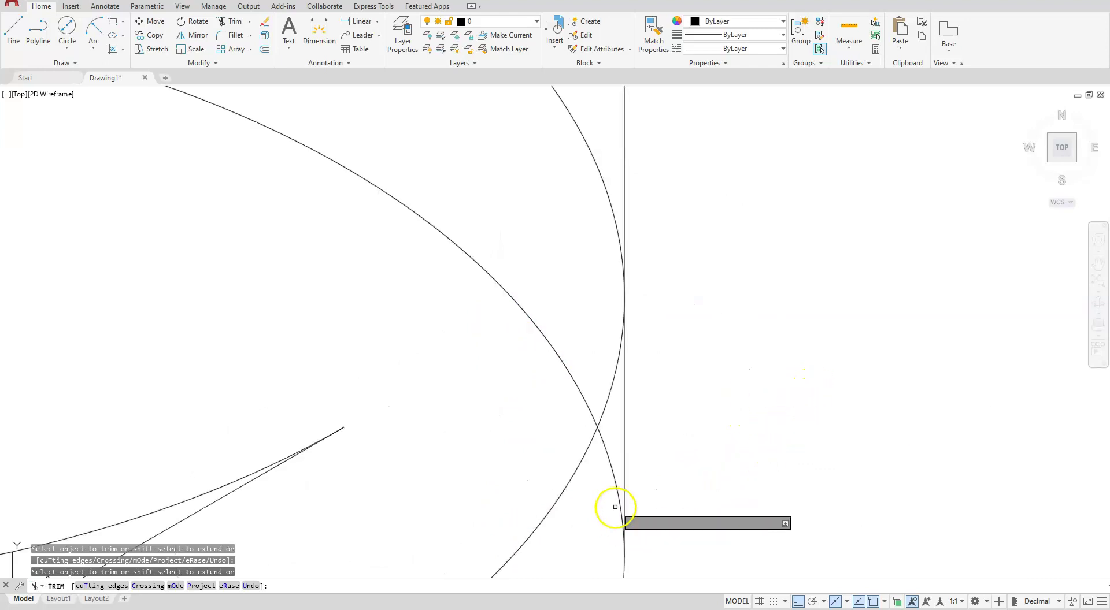
{"action": "scroll", "coordinate": [612, 480], "scroll_direction": "down", "scroll_amount": 6}
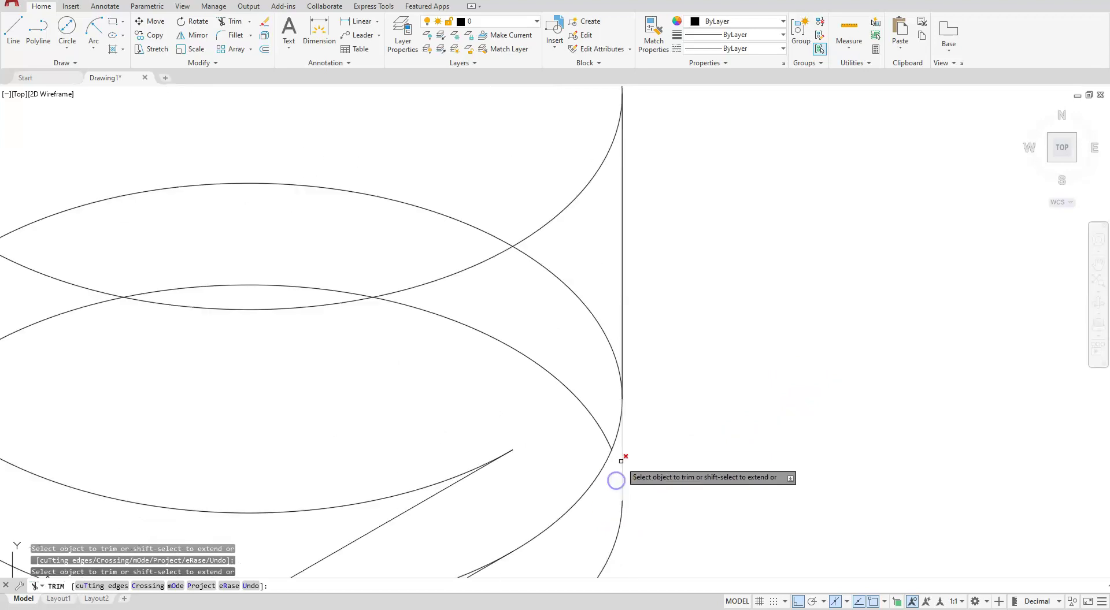
{"action": "middle_click_drag", "start_coordinate": [626, 458], "coordinate": [714, 417]}
{"action": "left_click", "coordinate": [669, 495]}
{"action": "left_click", "coordinate": [662, 407]}
{"action": "left_click", "coordinate": [685, 395]}
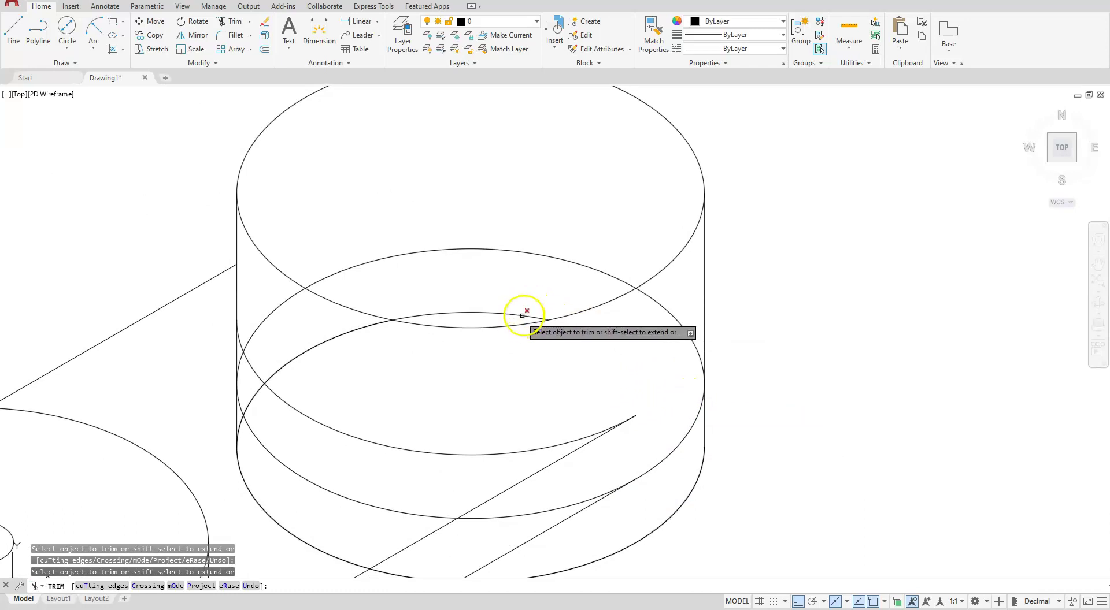
{"action": "left_click", "coordinate": [369, 328]}
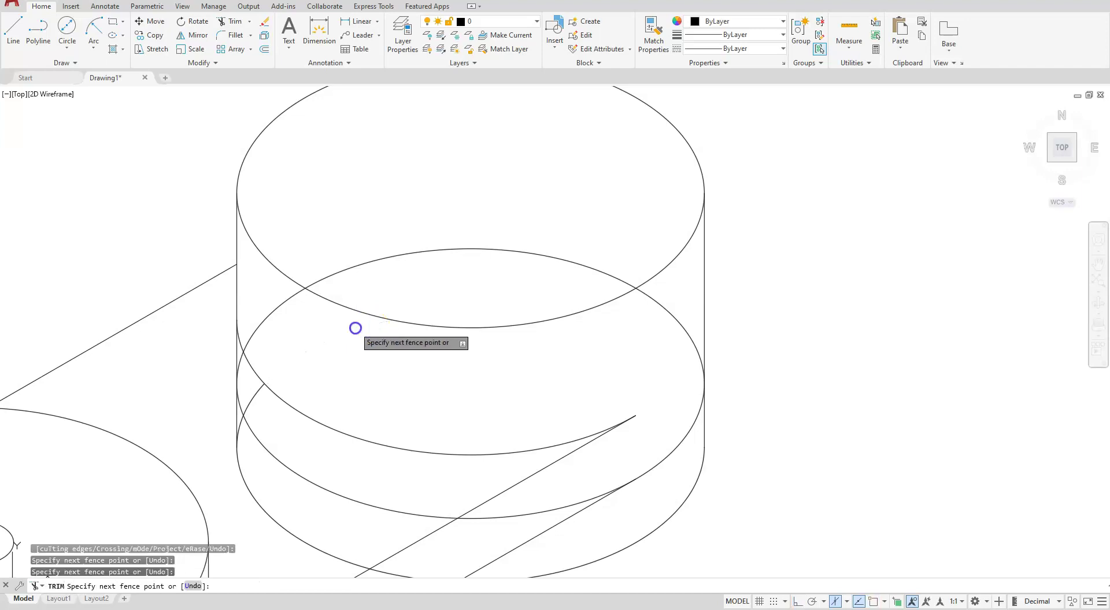
{"action": "left_click", "coordinate": [273, 397]}
{"action": "key", "text": "Return"}
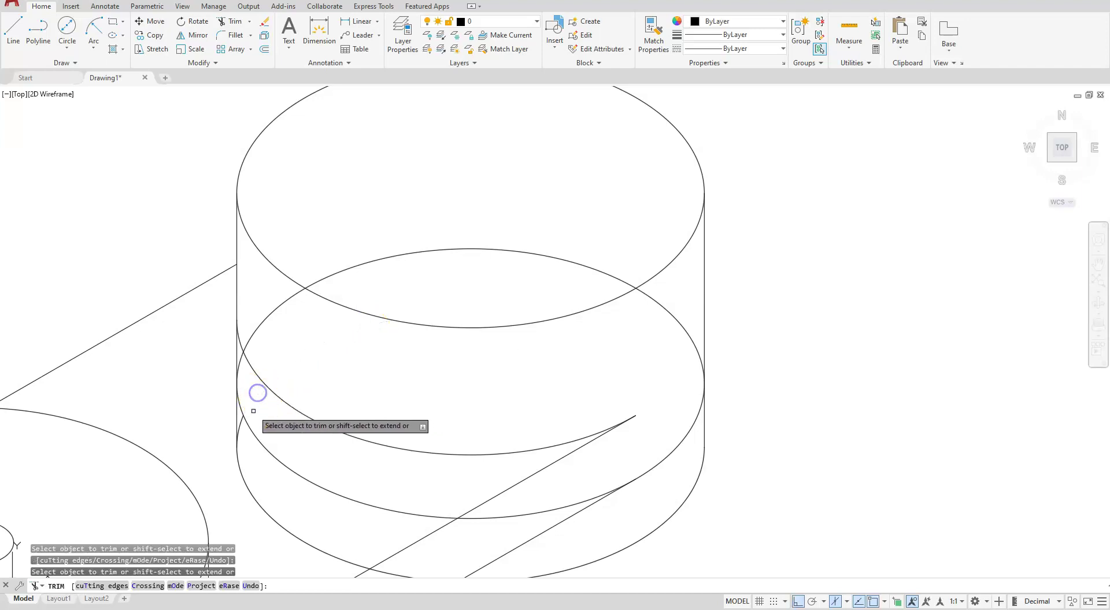
Trim the bottom isocircle's front-left arc up to the lower tangent line and the left vertical line's excess below the upper middle arc.
{"action": "middle_click_drag", "start_coordinate": [312, 431], "coordinate": [330, 392]}
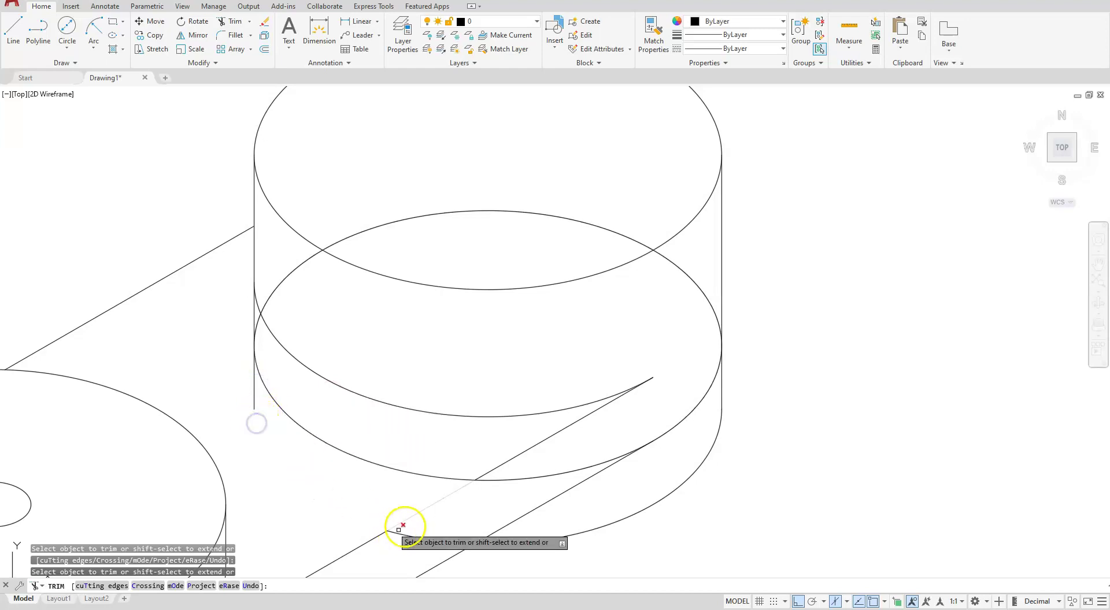
{"action": "left_click", "coordinate": [420, 537]}
{"action": "mouse_move", "coordinate": [634, 488]}
{"action": "middle_mouse_down"}
{"action": "mouse_move", "coordinate": [634, 426]}
{"action": "mouse_move", "coordinate": [700, 404]}
{"action": "mouse_move", "coordinate": [763, 433]}
{"action": "middle_mouse_up"}
{"action": "left_click", "coordinate": [385, 257]}
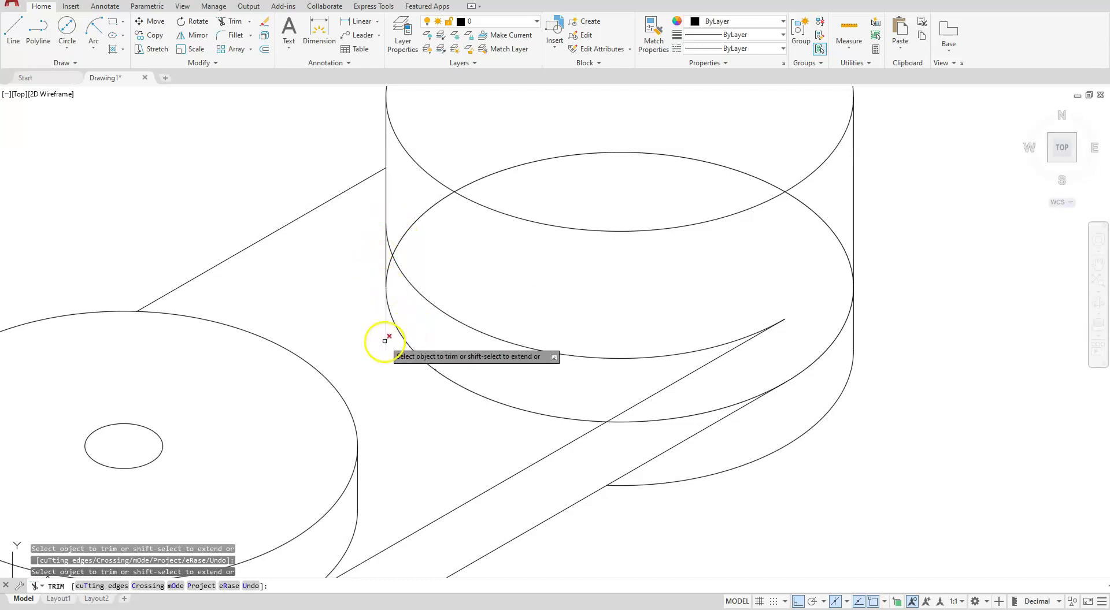
{"action": "left_click", "coordinate": [385, 255]}
{"action": "scroll", "coordinate": [470, 353], "scroll_direction": "down", "scroll_amount": 4}
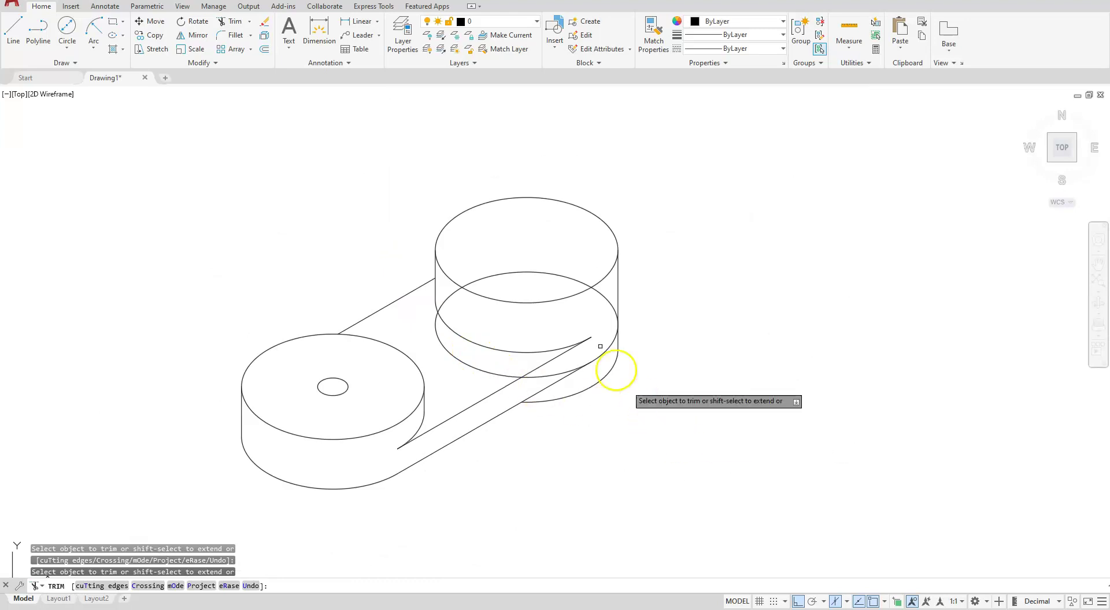
{"action": "key", "text": "Escape"}
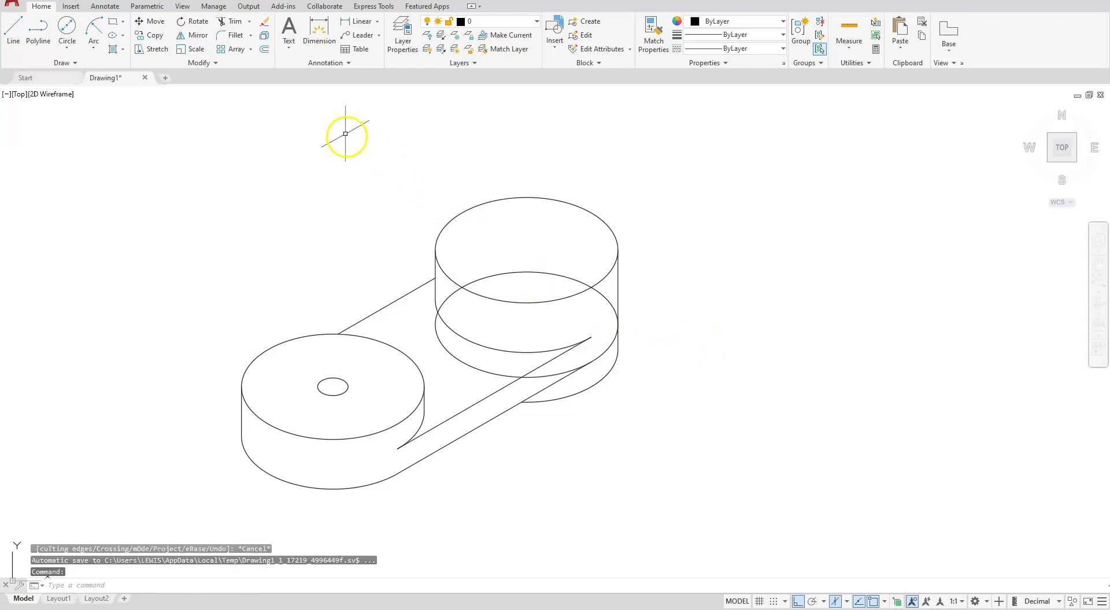
Erase the remaining full middle isocircle inside the rear cylinder.
{"action": "left_click", "coordinate": [604, 350]}
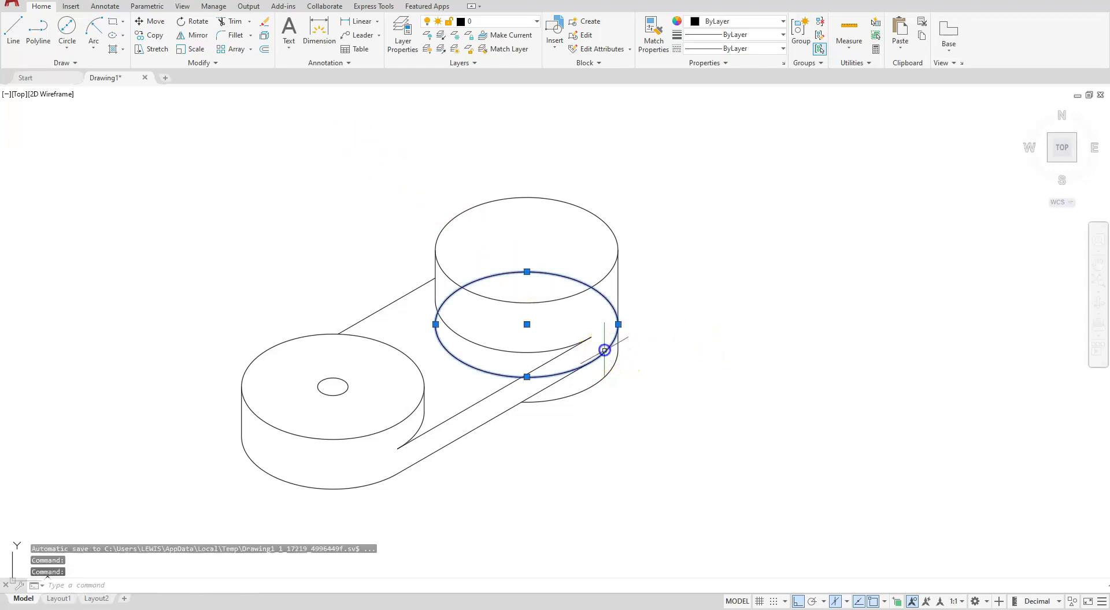
{"action": "left_click", "coordinate": [266, 25]}
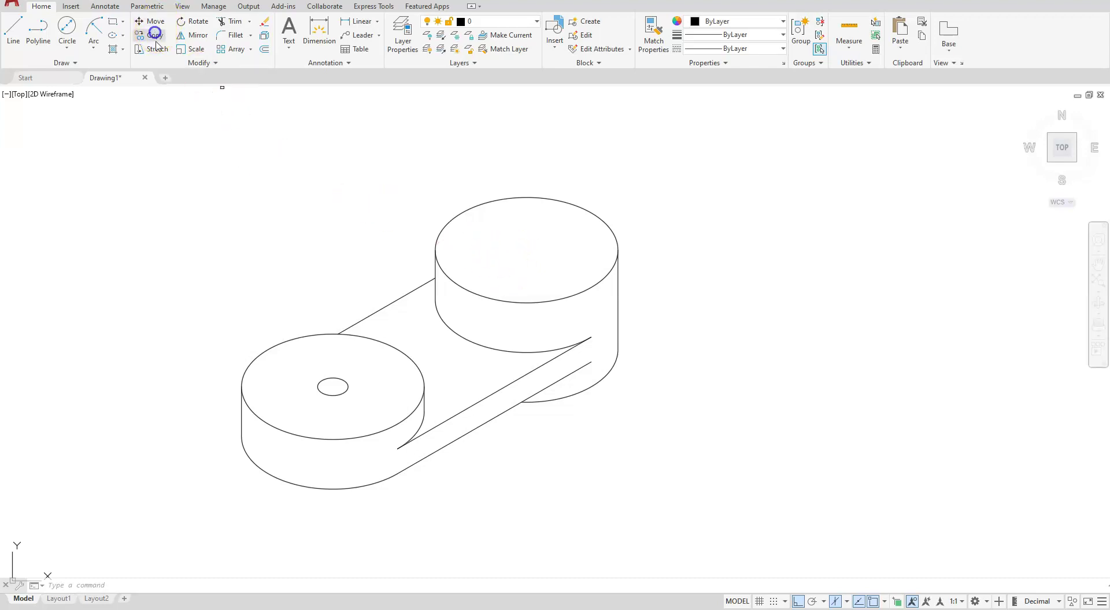
Copy the small hole isocircle from its centre on the front cylinder to the centre of the rear cylinder's top isocircle.
{"action": "left_click", "coordinate": [334, 380]}
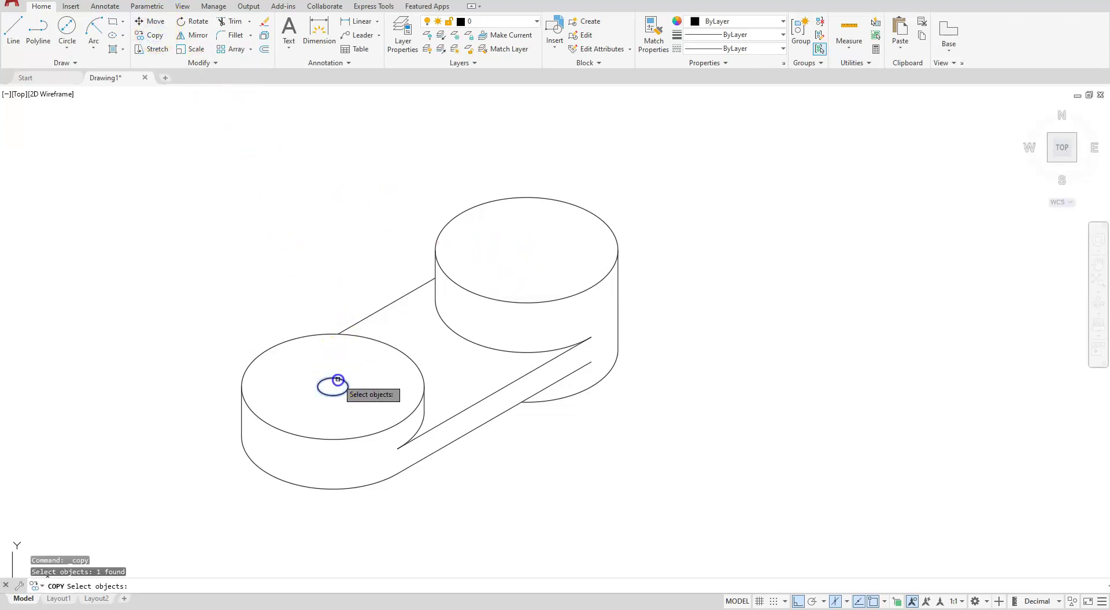
{"action": "key", "text": "Return"}
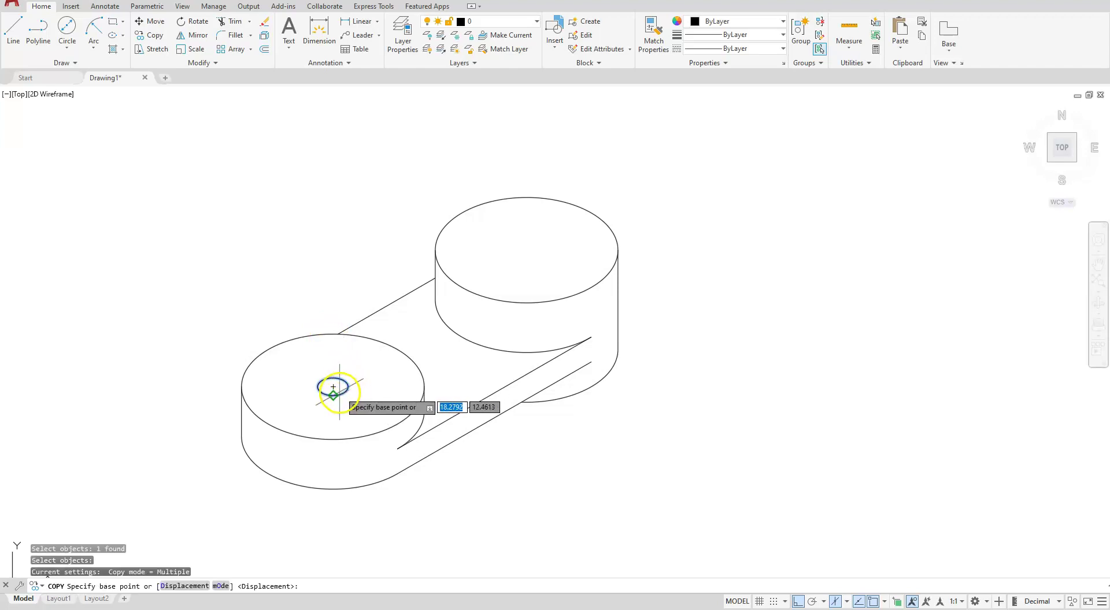
{"action": "left_click", "coordinate": [333, 386]}
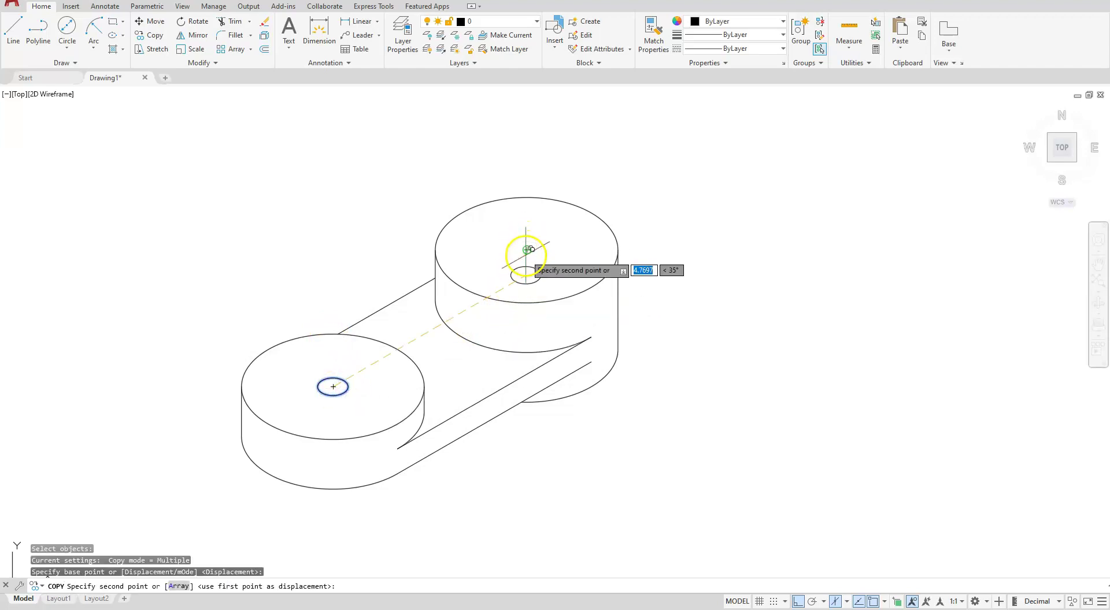
{"action": "left_click", "coordinate": [527, 250]}
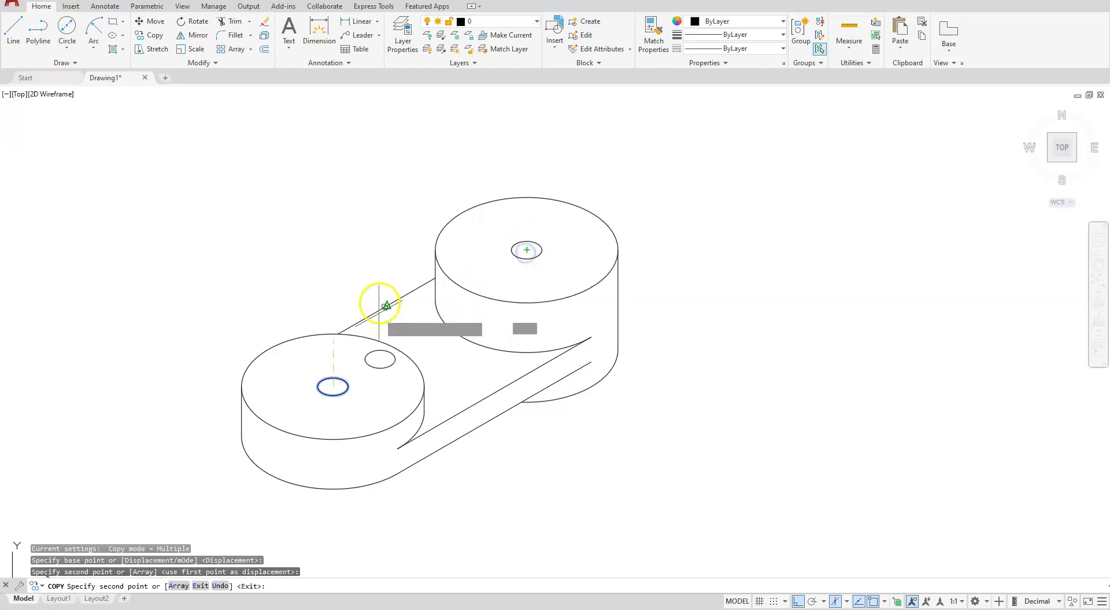
{"action": "key", "text": "Escape"}
{"action": "scroll", "coordinate": [366, 285], "scroll_direction": "down", "scroll_amount": 2}
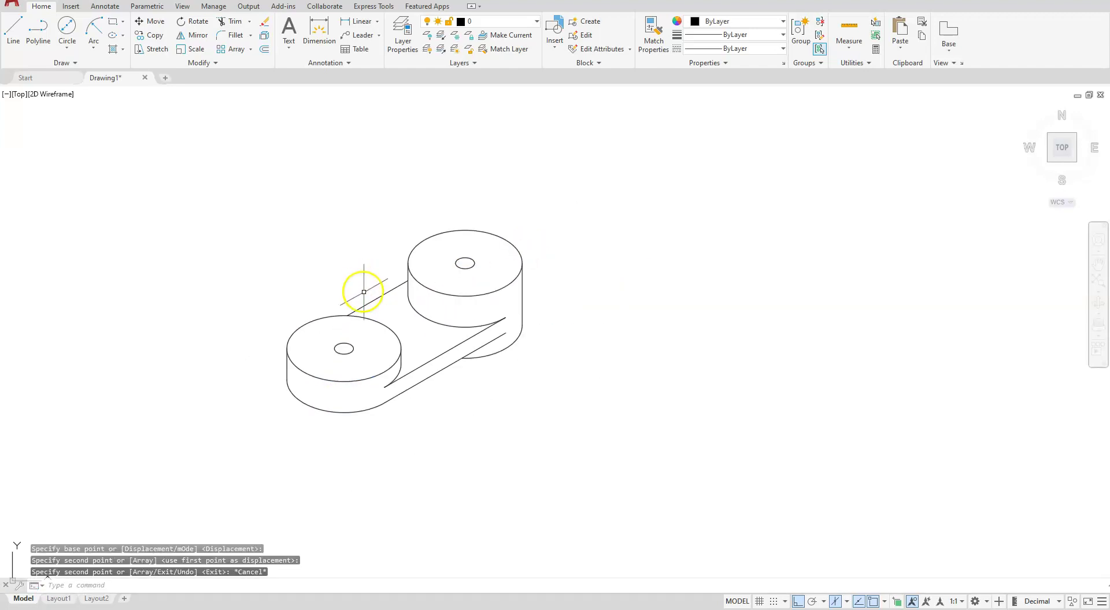
{"action": "mouse_move", "coordinate": [356, 322]}
{"action": "middle_mouse_down"}
{"action": "mouse_move", "coordinate": [515, 312]}
{"action": "mouse_move", "coordinate": [524, 366]}
{"action": "middle_mouse_up"}
{"action": "scroll", "coordinate": [524, 367], "scroll_direction": "up", "scroll_amount": 2}
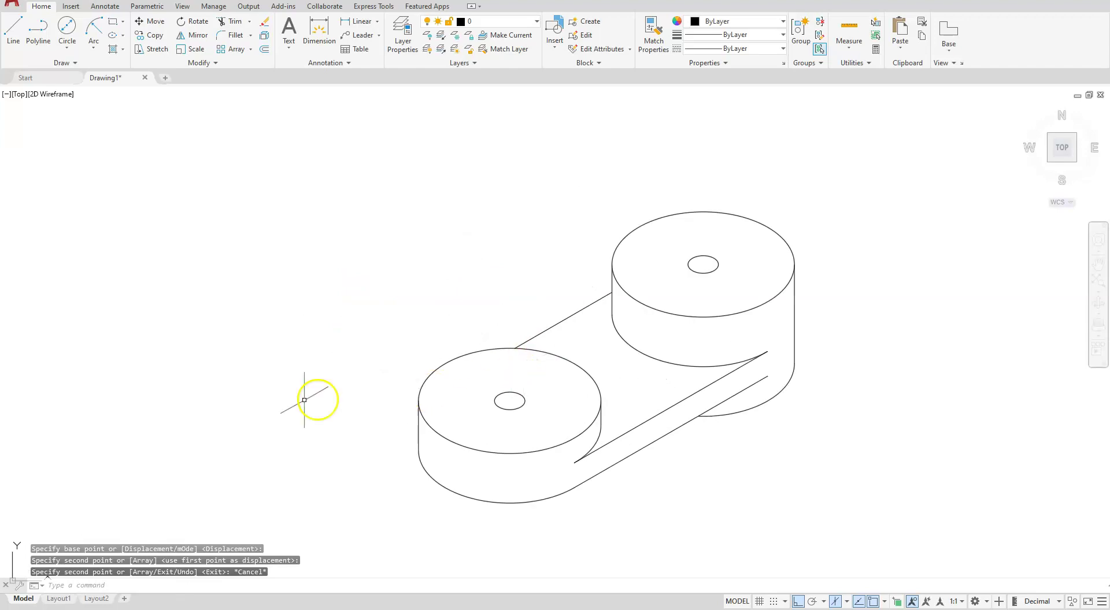
{"action": "middle_click_drag", "start_coordinate": [482, 410], "coordinate": [446, 381]}
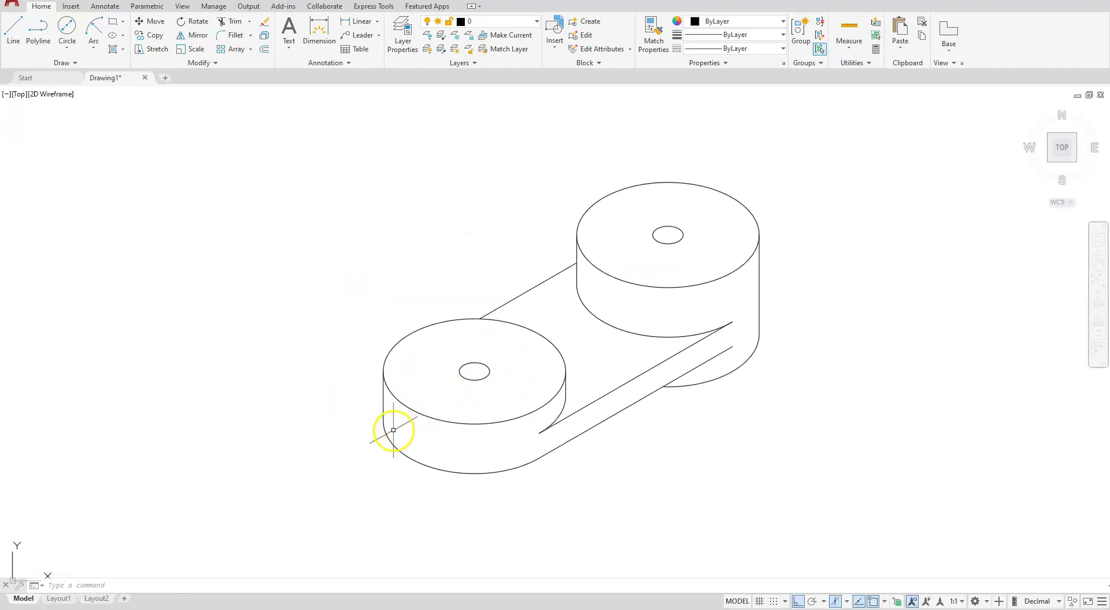